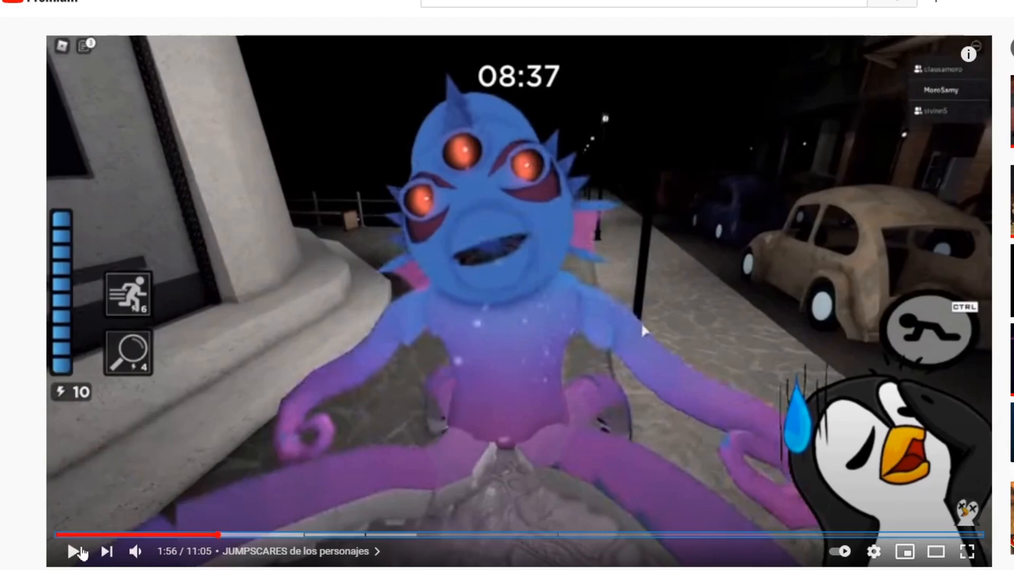
- Play the Piggy chapter 7 video from 1:56 for a moment and pause it on the kraken's jumpscare
scroll(73, 563, down, 2)
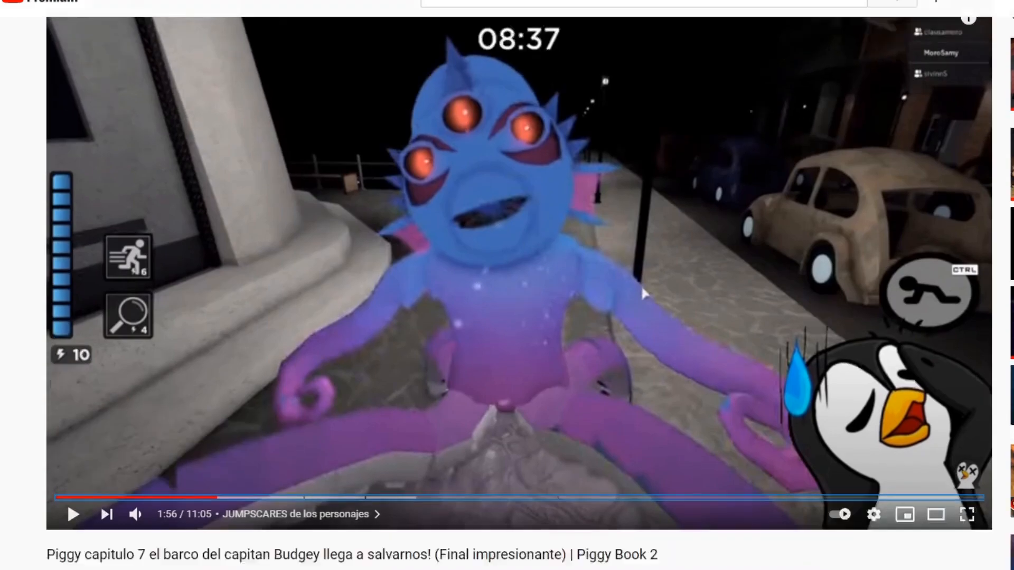
scroll(79, 539, up, 2)
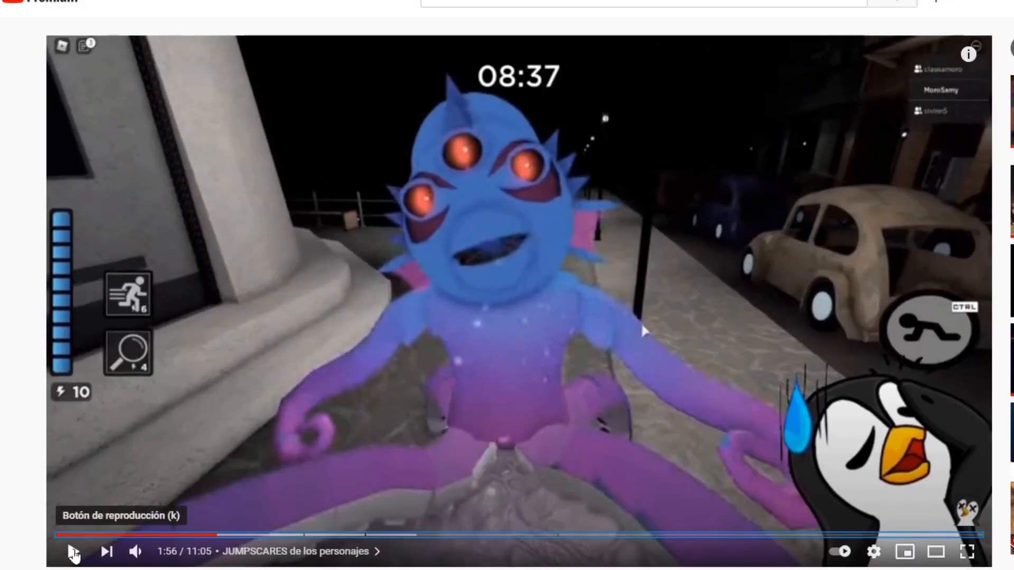
click(74, 553)
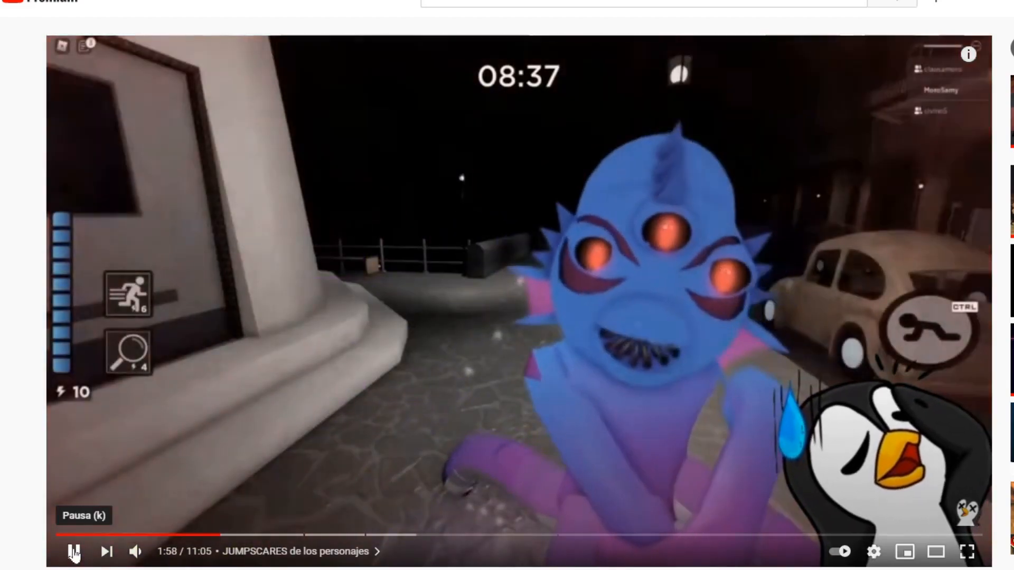
click(74, 553)
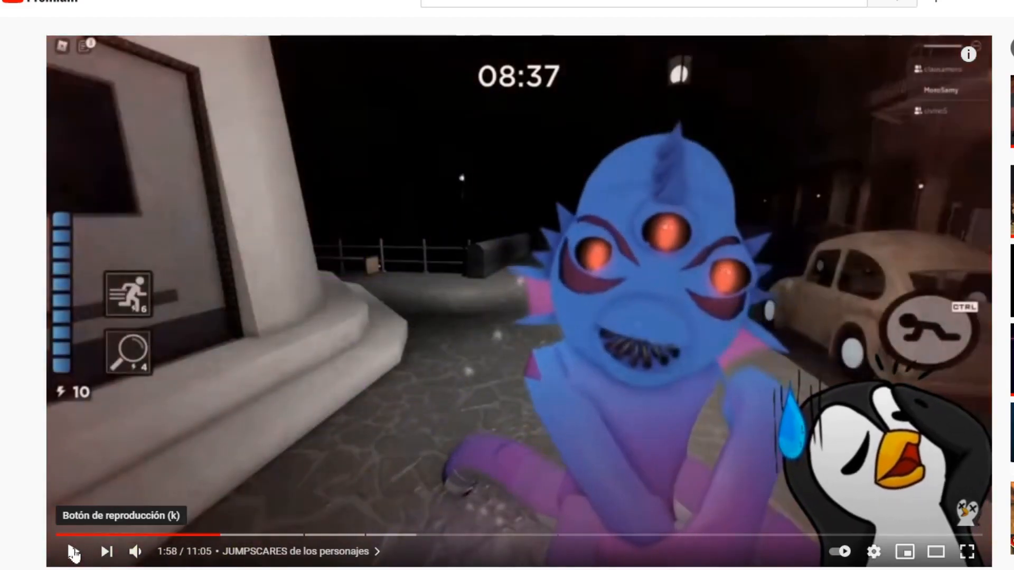
- Rewind to about 1:55 and examine the kraken's jumpscare motion by playing it in short bursts
click(220, 536)
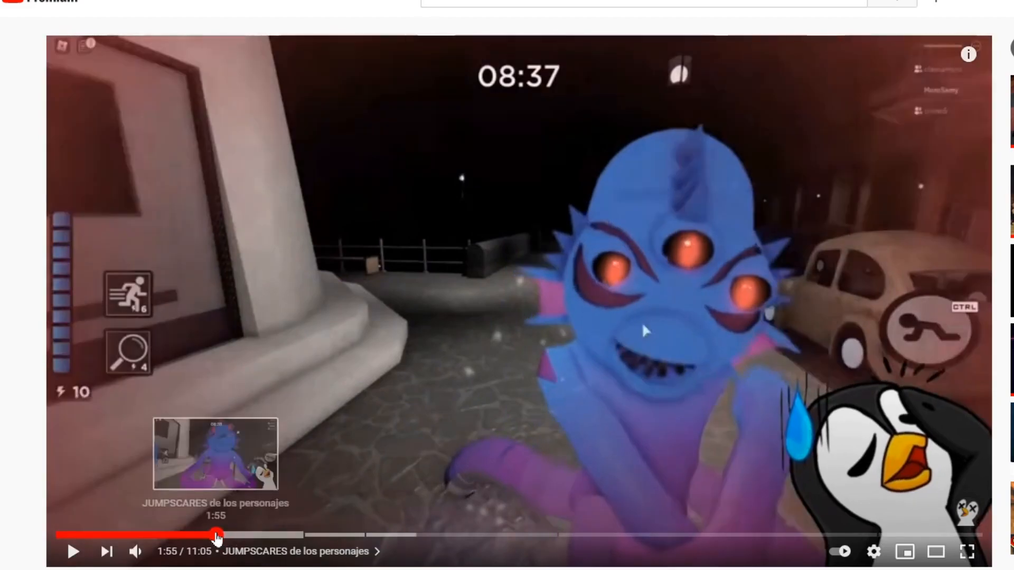
click(216, 535)
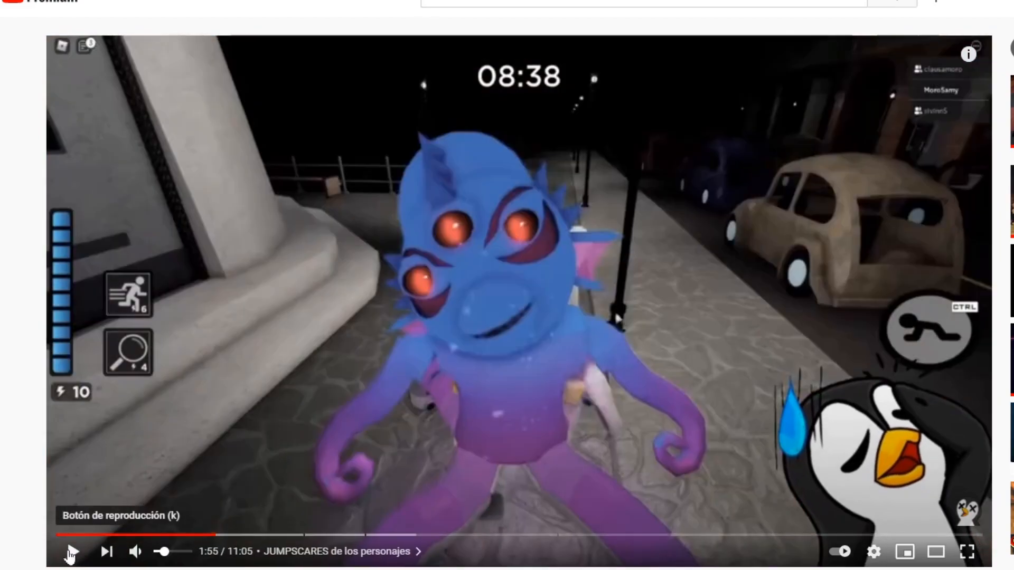
click(71, 552)
click(72, 552)
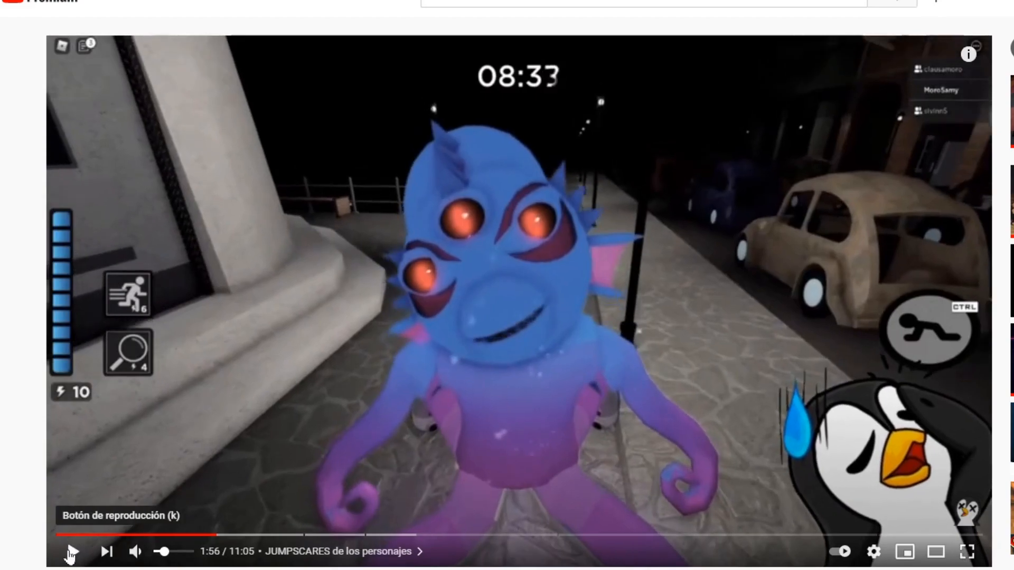
click(72, 552)
click(72, 552)
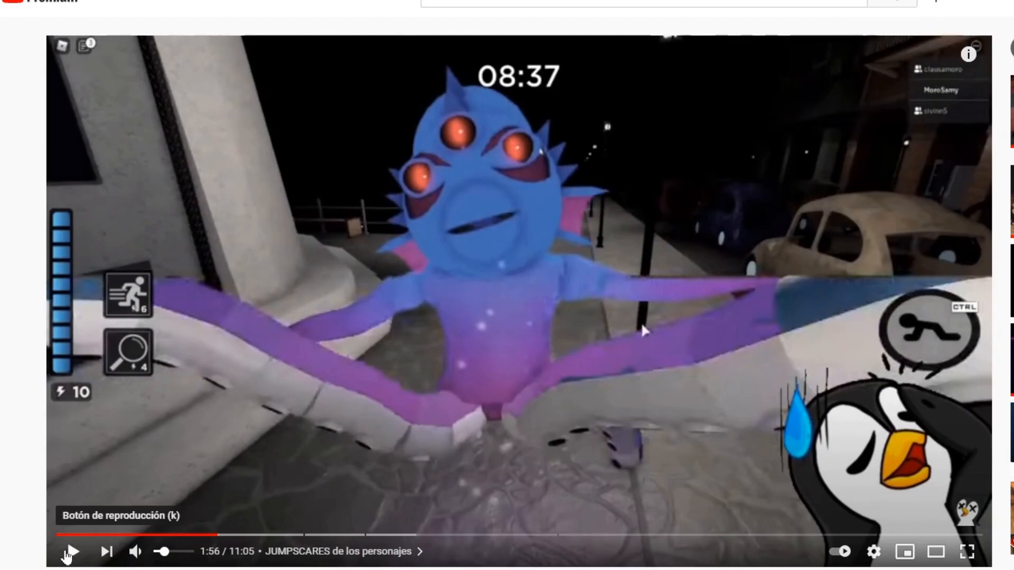
click(71, 552)
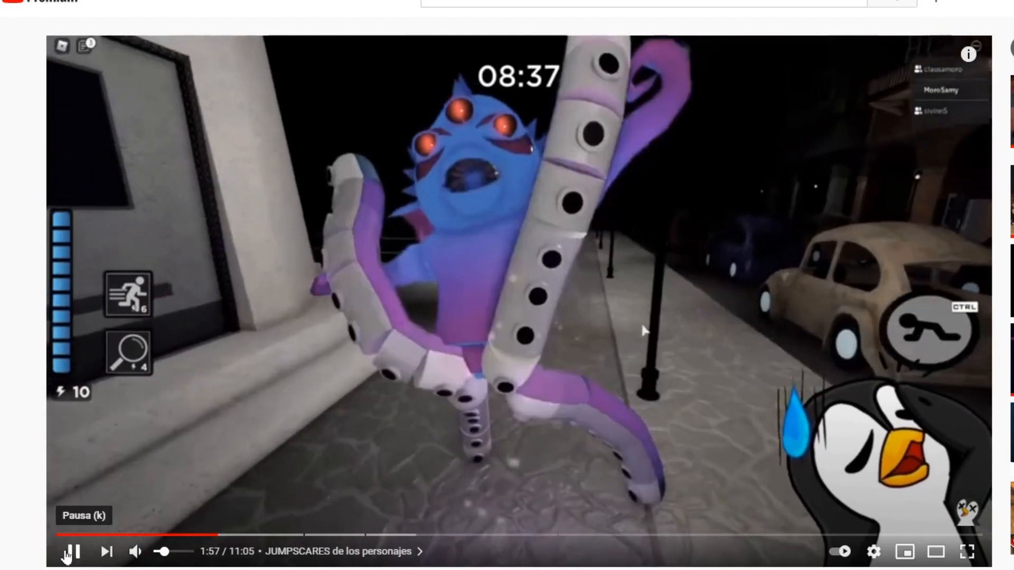
click(72, 553)
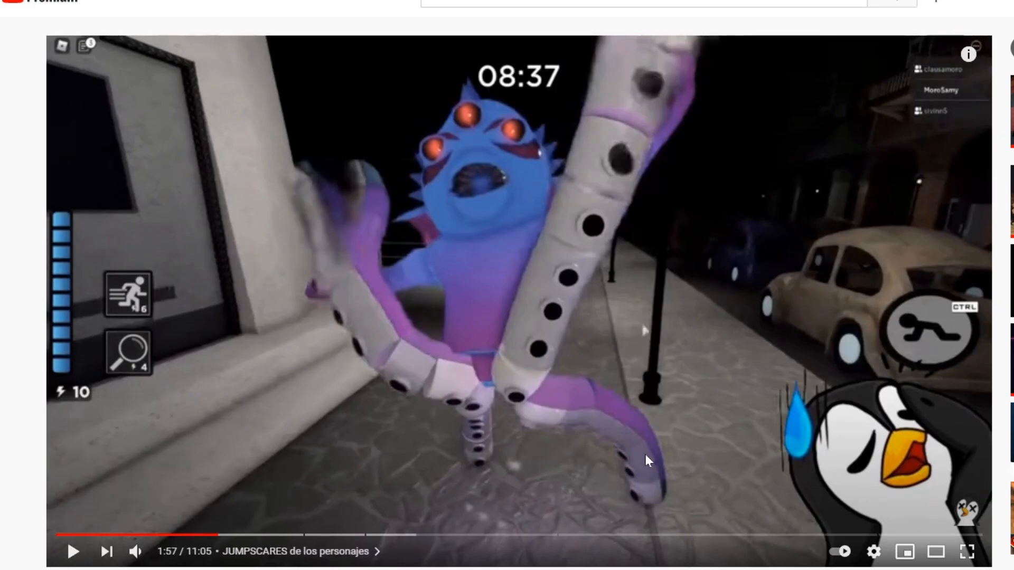
click(73, 553)
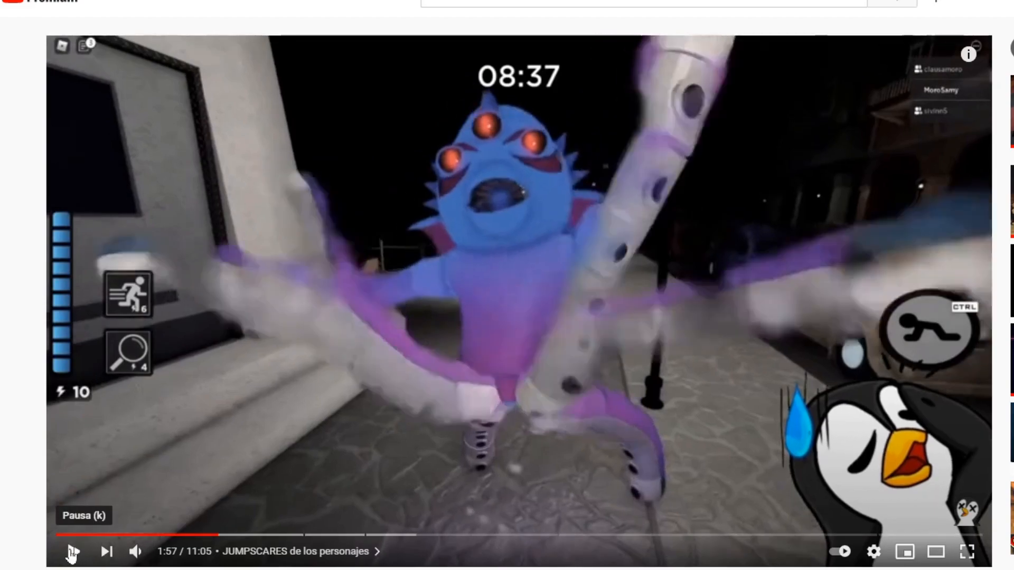
click(73, 552)
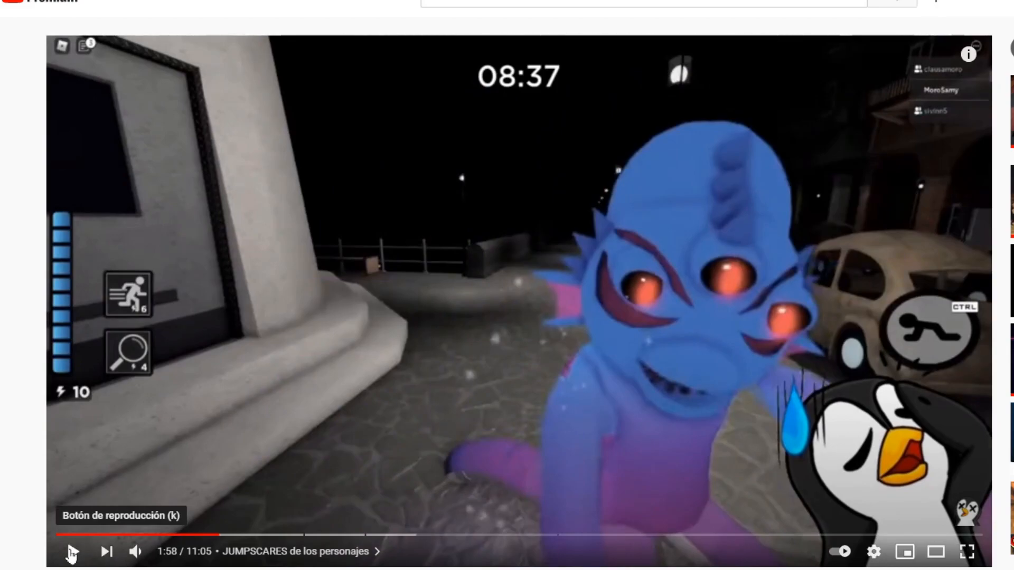
click(71, 553)
click(71, 553)
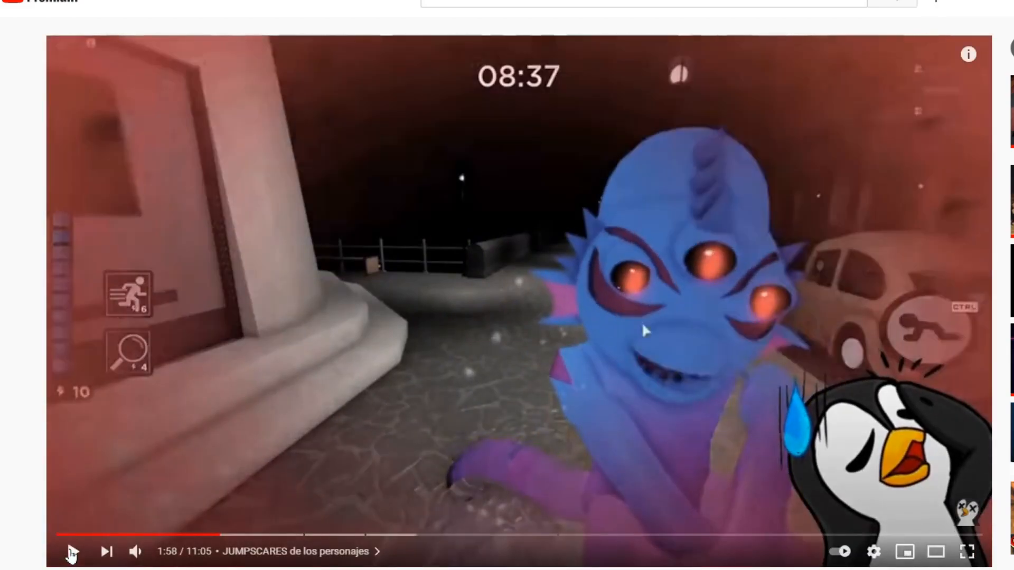
click(72, 552)
click(72, 552)
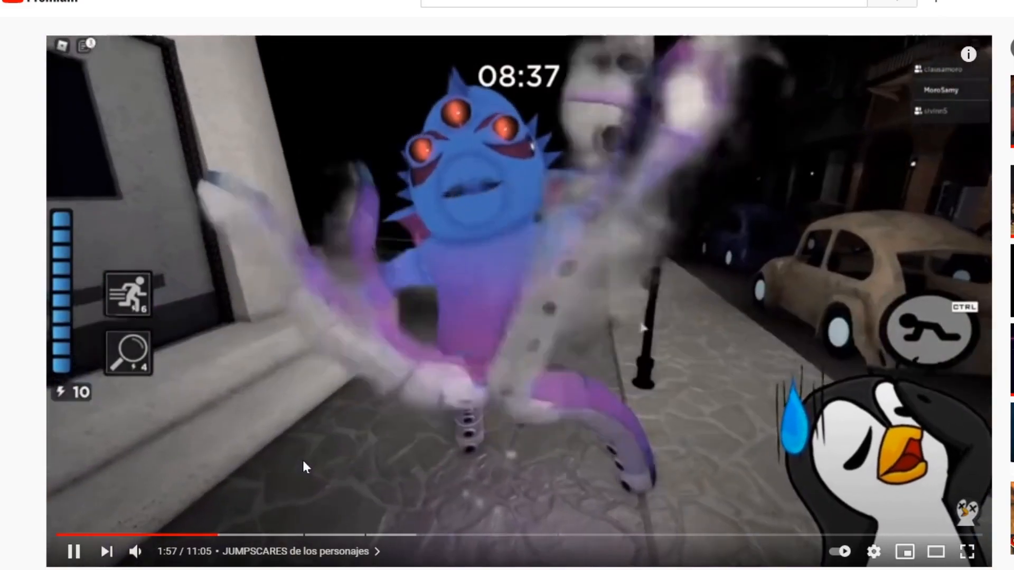
click(303, 460)
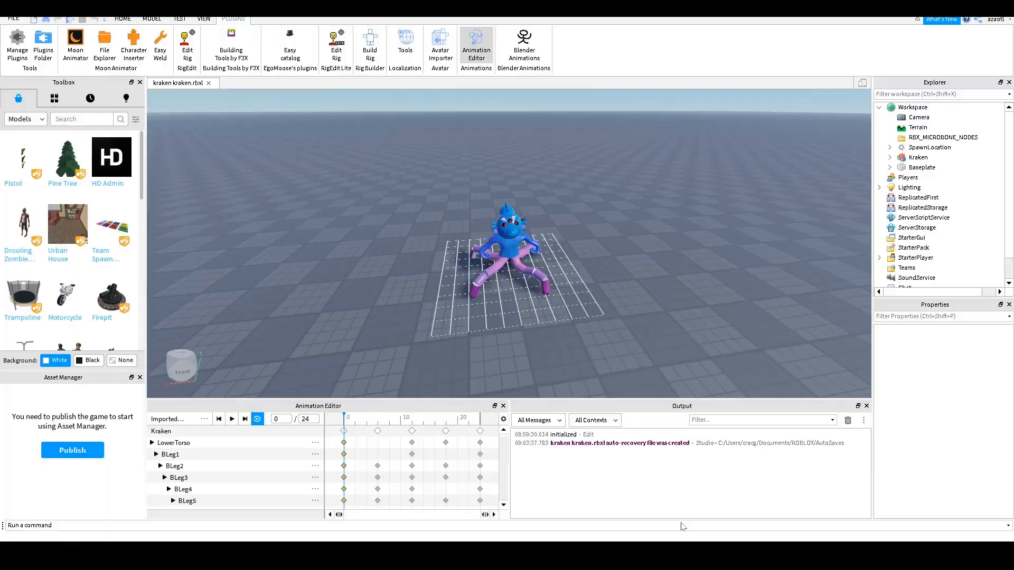
- Switch to Roblox Studio, examine the kraken rig up close from the front and preview its existing animation
right_drag(574, 288, 577, 292)
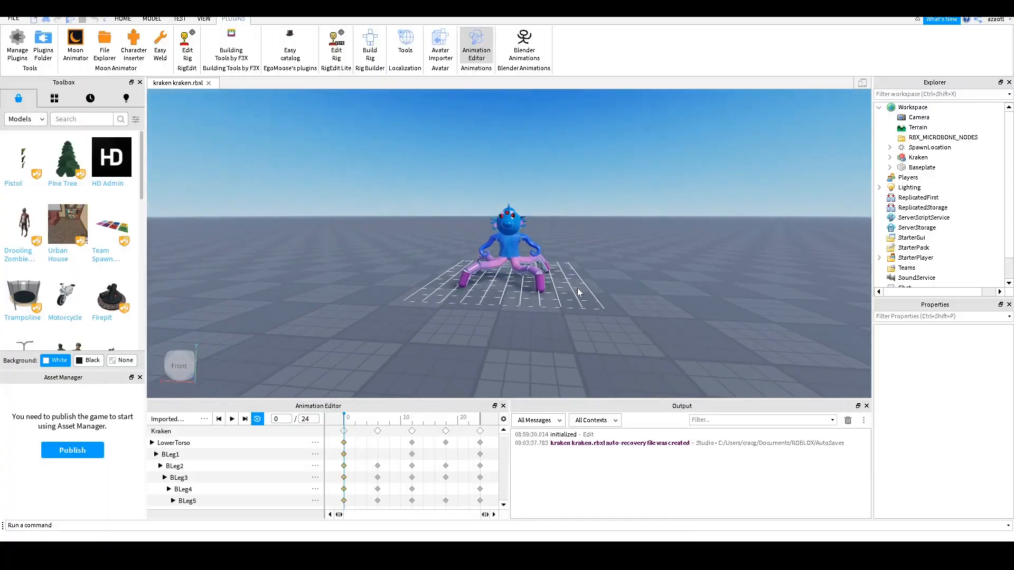
scroll(577, 292, up, 8)
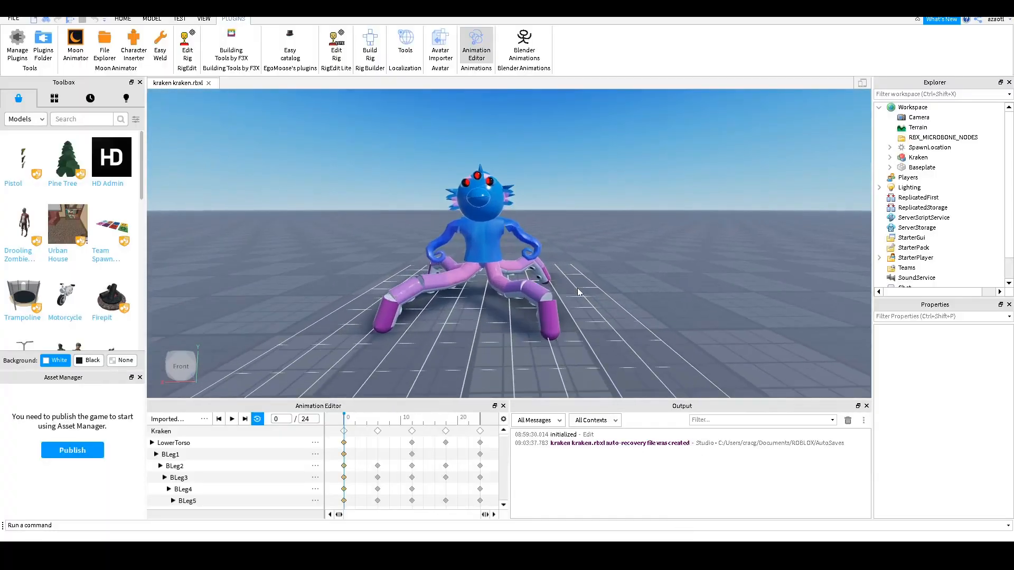
key(d)
right_drag(577, 292, 578, 291)
scroll(578, 288, up, 5)
key(a)
key(s)
key(s)
key(d)
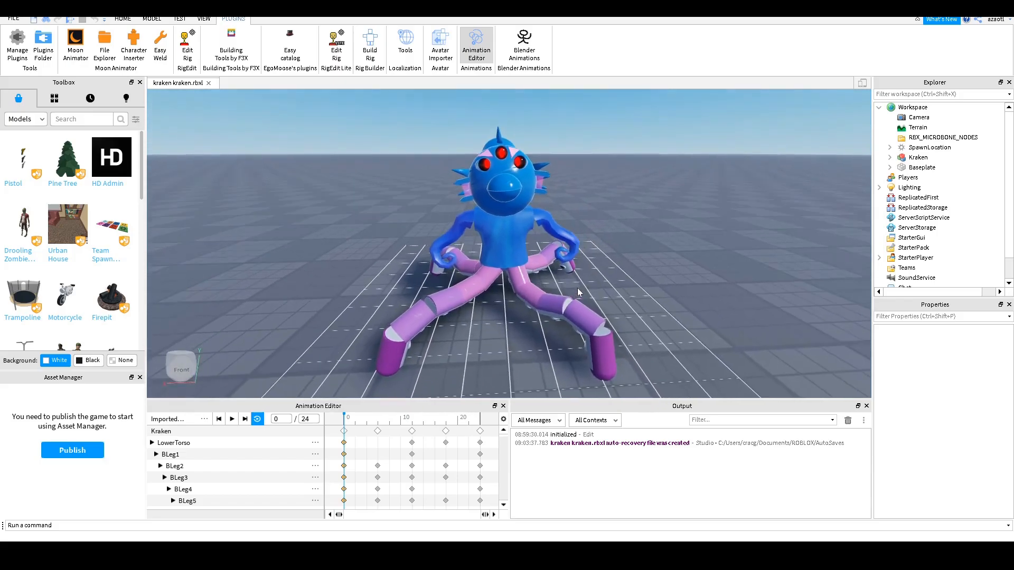
key(space)
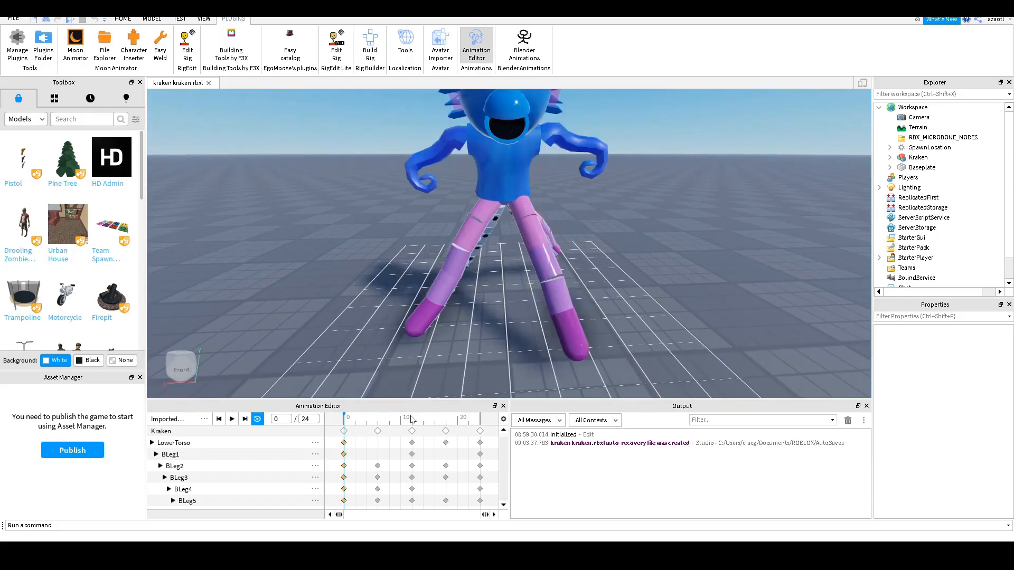
click(393, 417)
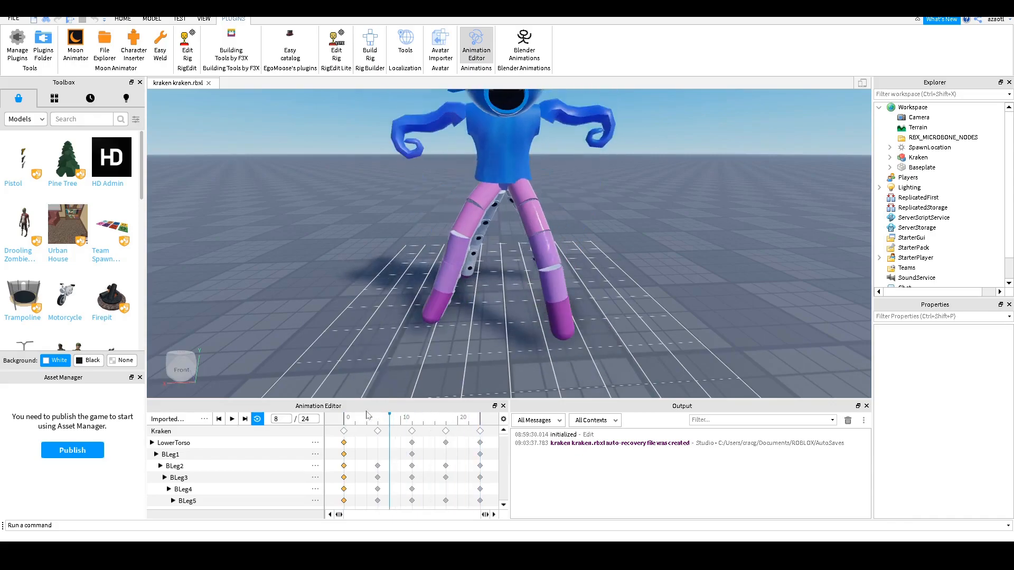
- Delete all of the kraken animation's keyframes after frame 0 and close the Output window
drag(357, 421, 490, 520)
key(Delete)
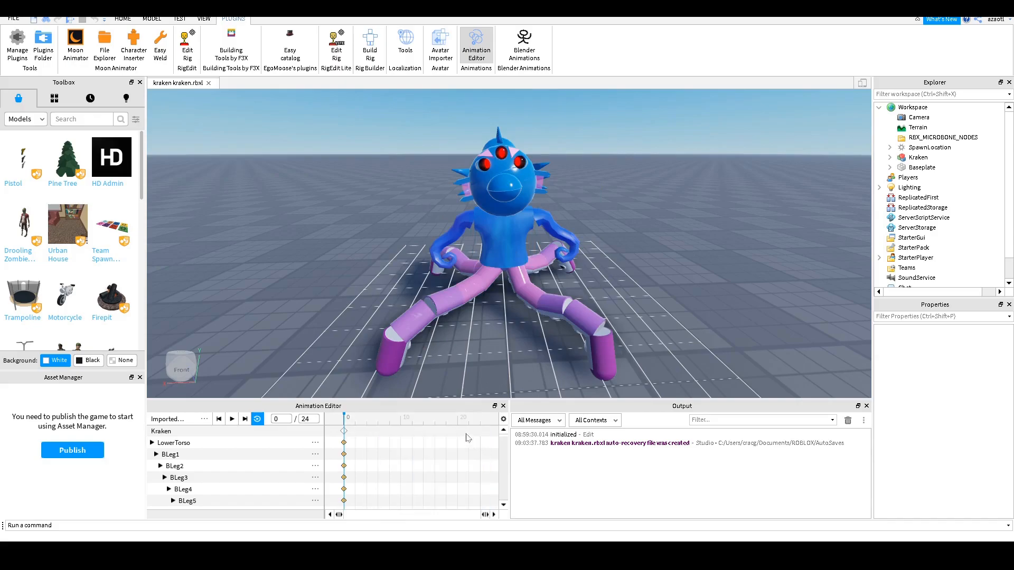
click(866, 406)
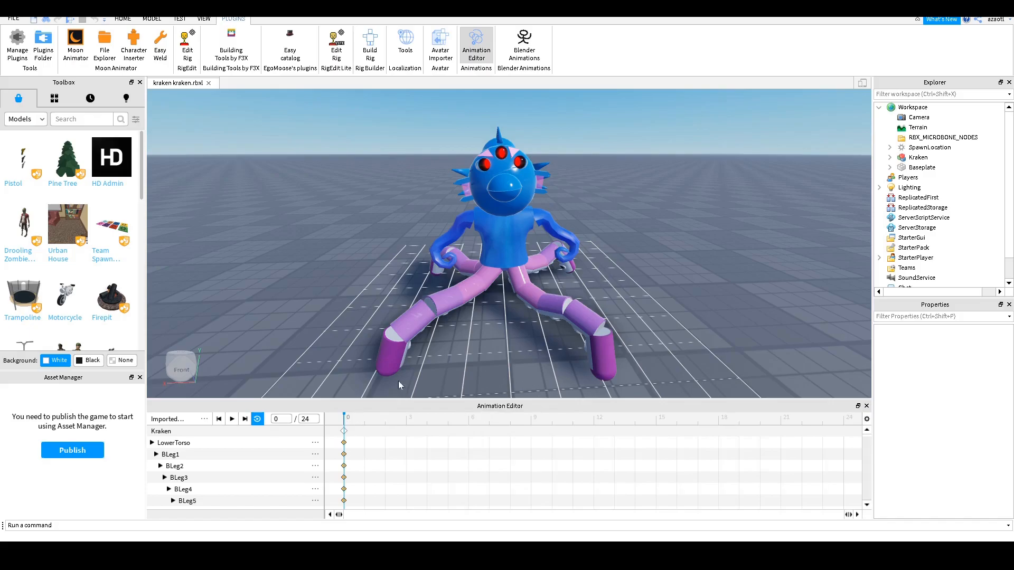
- Try tilting the kraken's torso backward at frame 0
right_drag(526, 303, 526, 305)
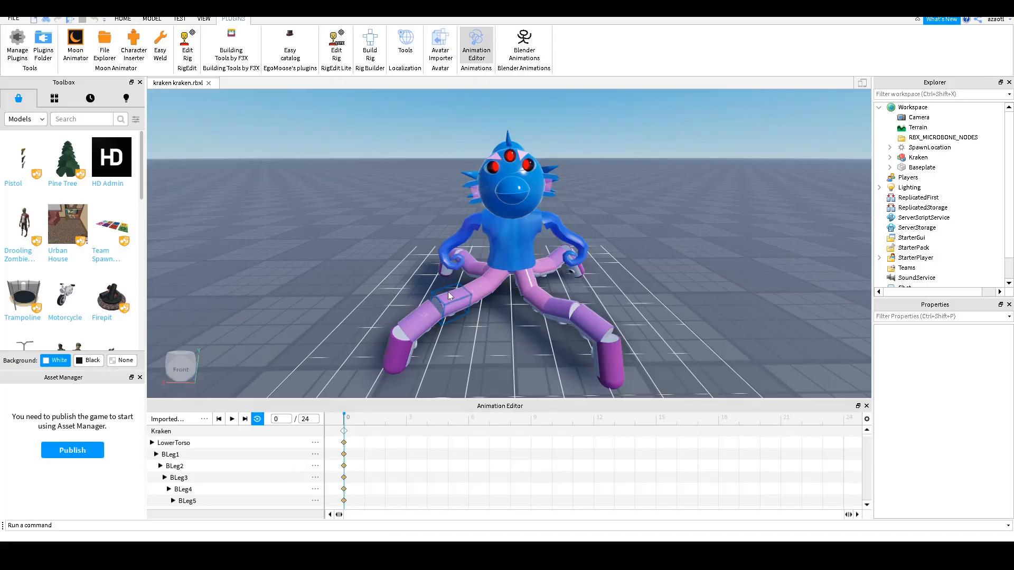
right_drag(508, 298, 508, 299)
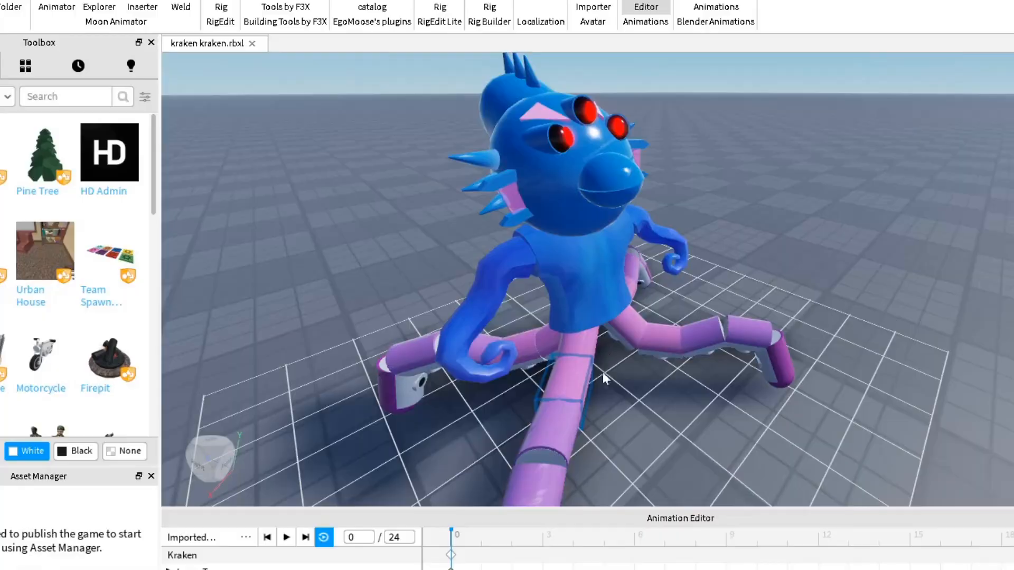
scroll(448, 309, up, 3)
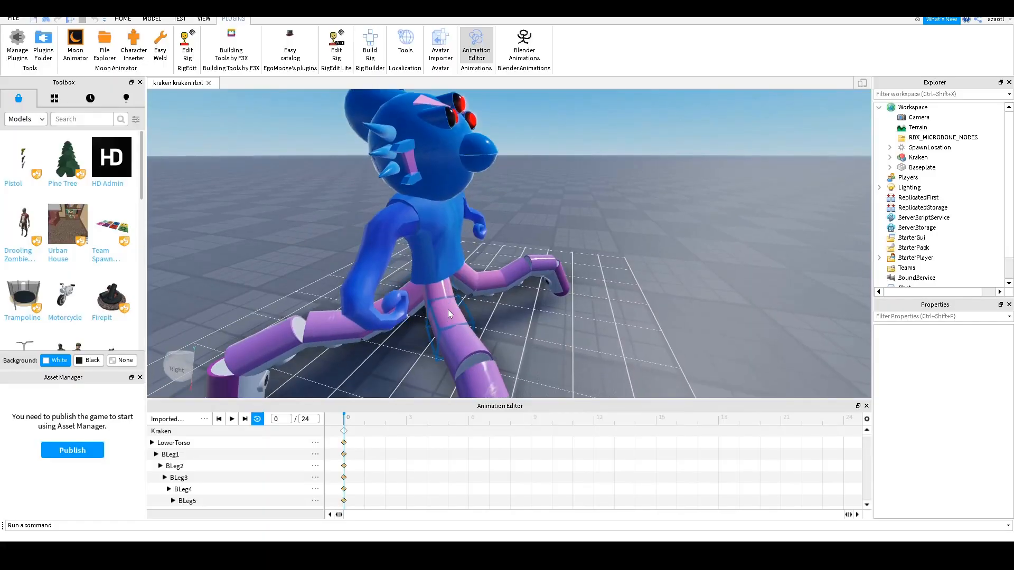
right_drag(447, 315, 447, 315)
scroll(446, 315, down, 2)
click(445, 236)
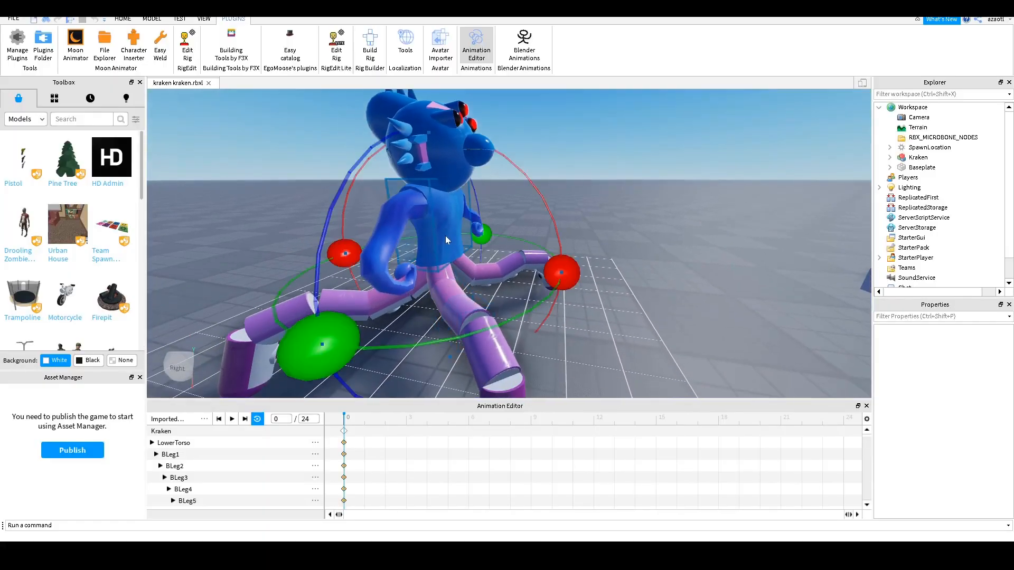
drag(561, 272, 542, 228)
right_drag(561, 287, 568, 287)
scroll(569, 287, up, 6)
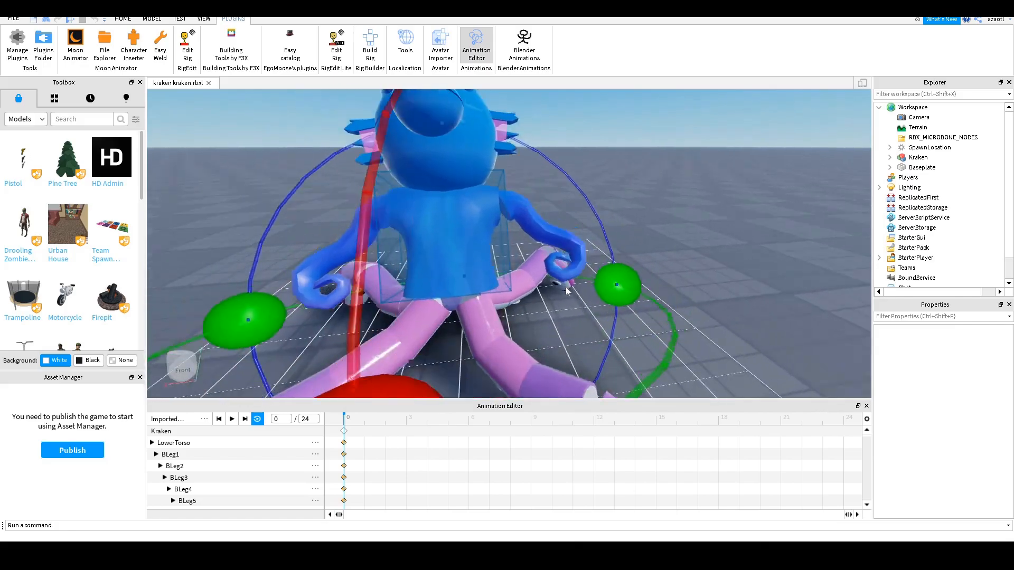
right_drag(565, 287, 578, 275)
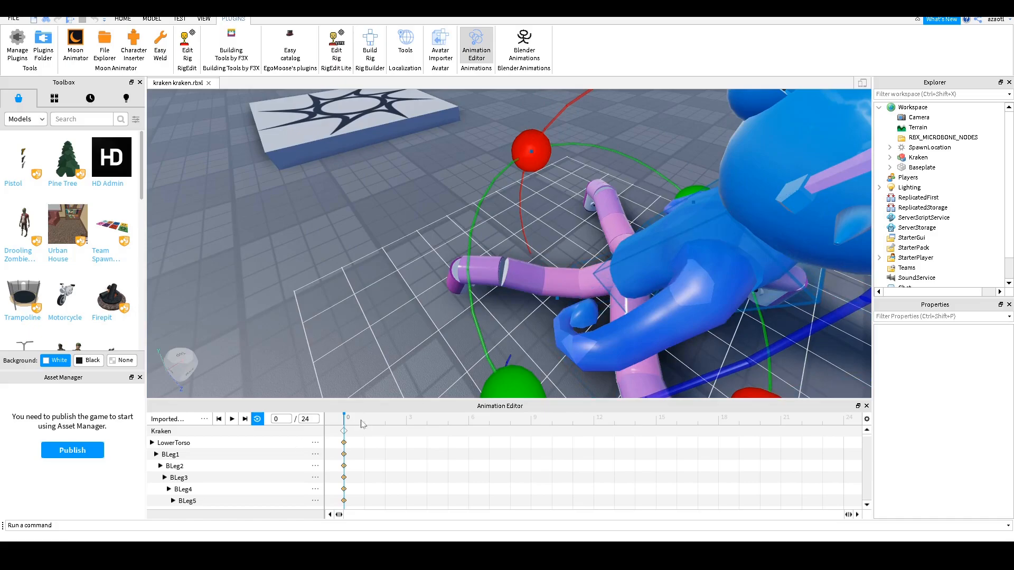
right_drag(507, 291, 517, 287)
- Set the animation's frame rate to 60 fps and its timeline length to 60 frames
drag(369, 425, 533, 426)
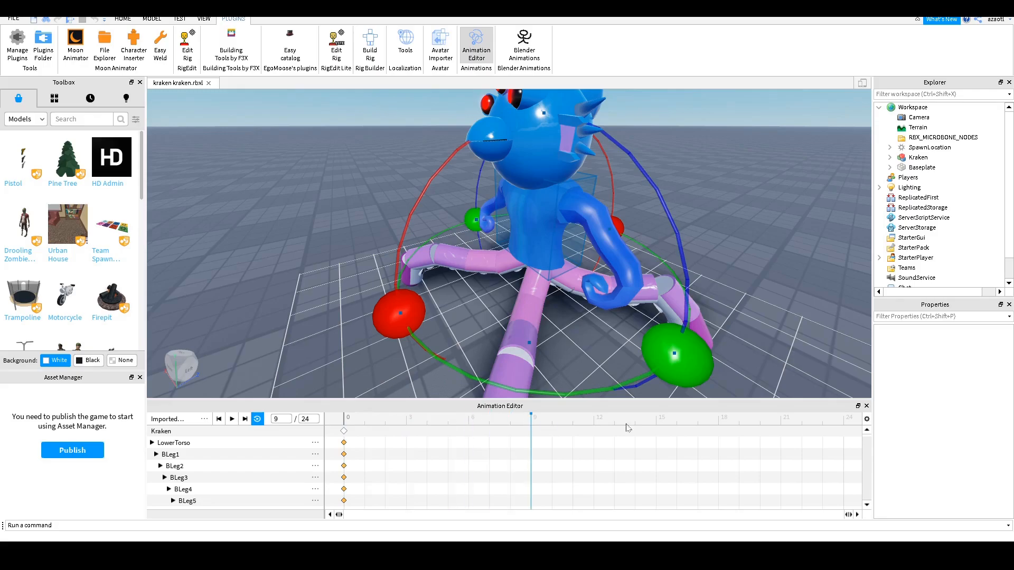
click(867, 420)
mouse_move(889, 445)
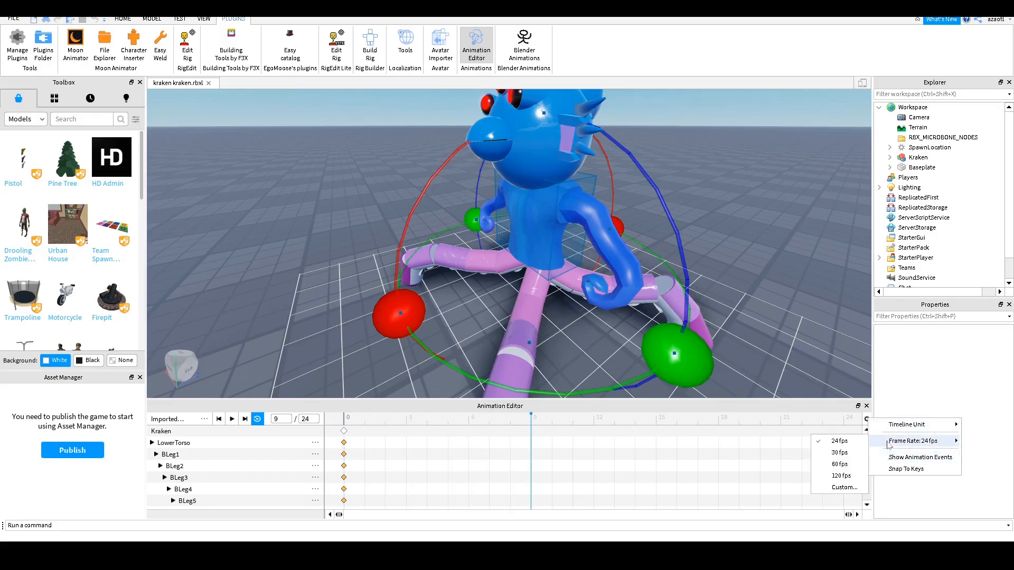
click(841, 465)
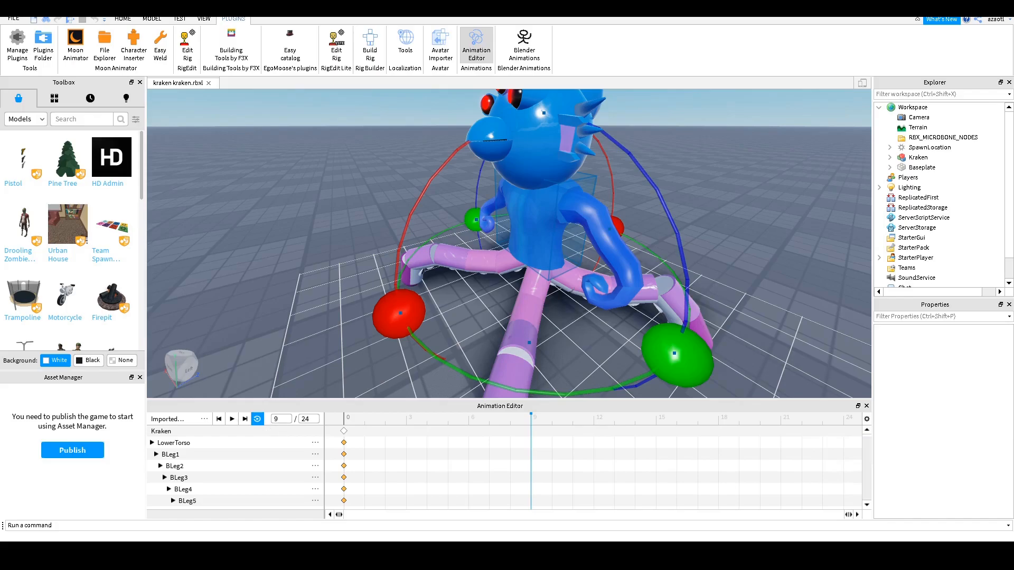
click(309, 420)
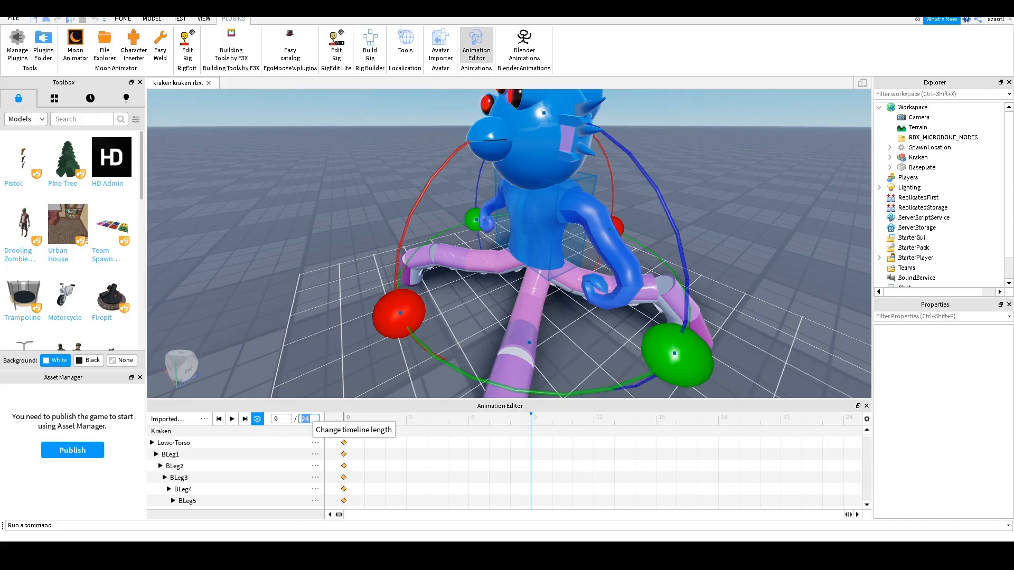
key(Return)
- Tilt the kraken's torso backward at frame 30 of the animation
drag(459, 426, 469, 425)
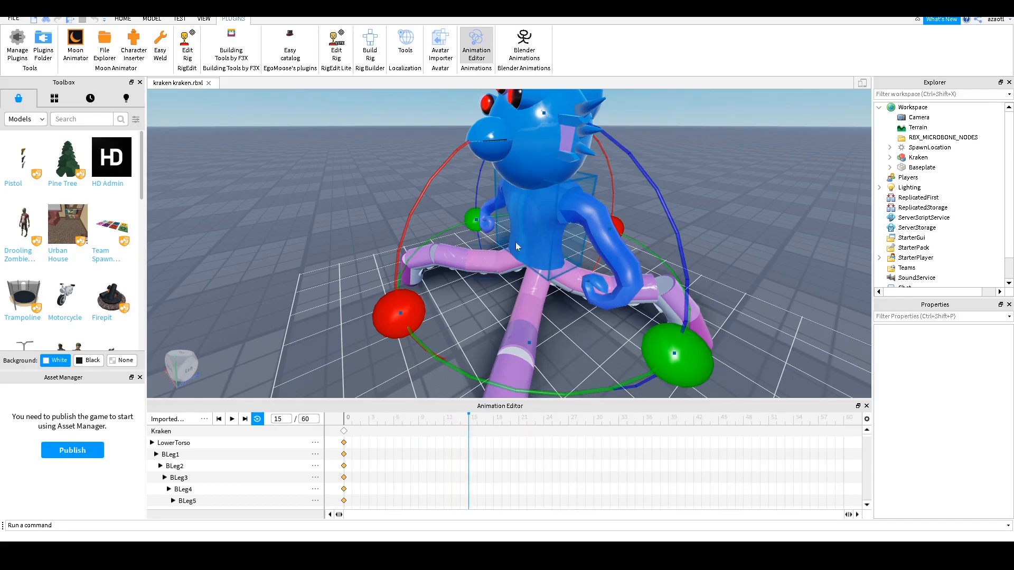
drag(468, 424, 592, 425)
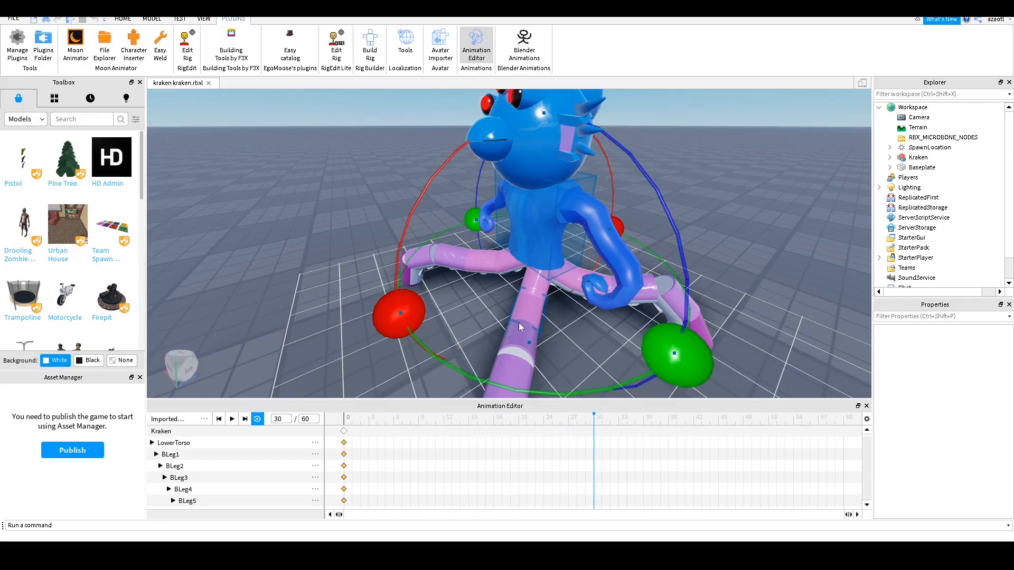
scroll(536, 283, up, 5)
drag(405, 299, 422, 241)
right_drag(448, 287, 445, 282)
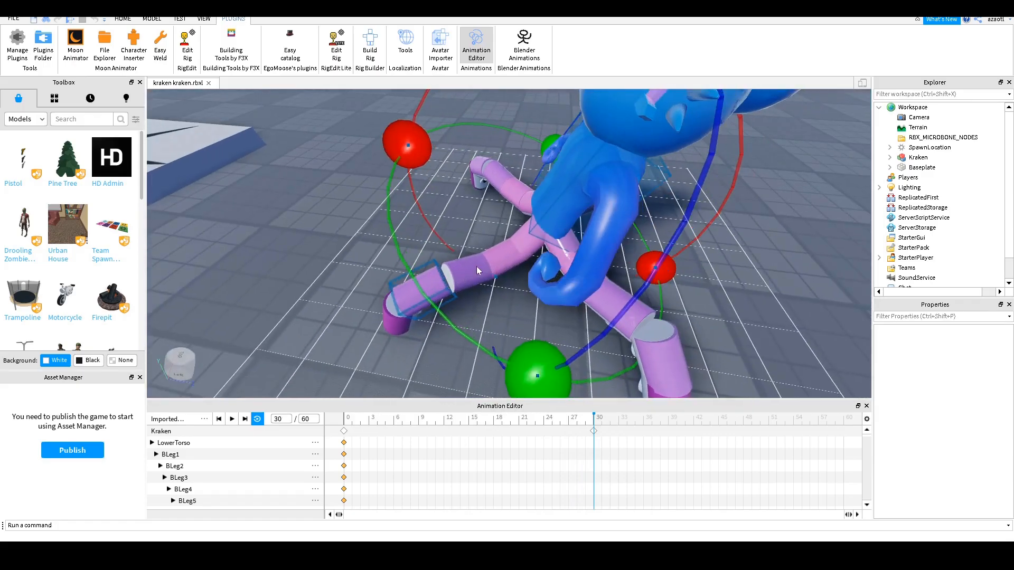
- Rotate one of the kraken's front tentacles up off the ground at frame 30
click(520, 241)
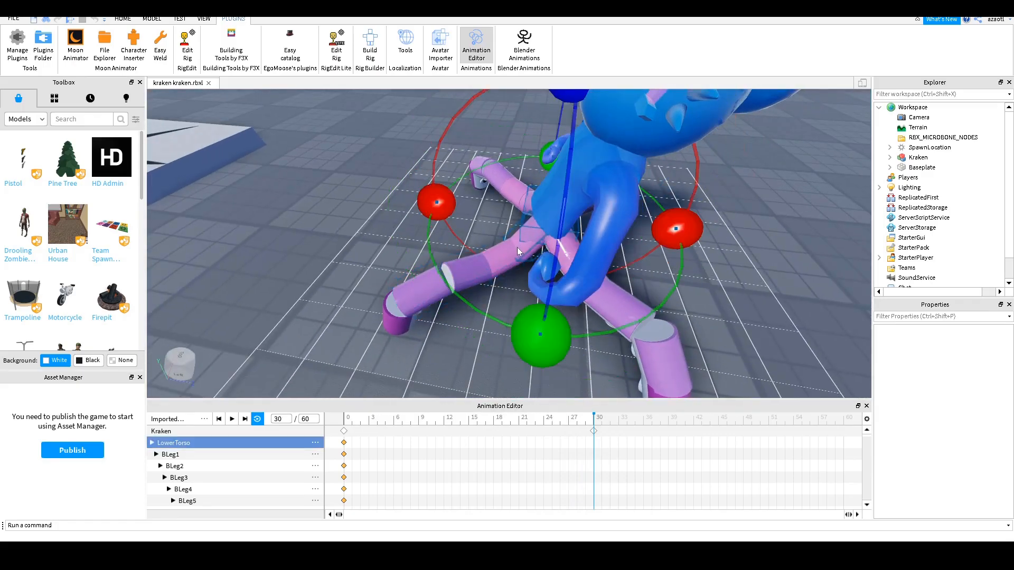
click(483, 251)
drag(483, 251, 617, 125)
mouse_move(581, 157)
right_down()
mouse_move(591, 154)
mouse_move(571, 163)
mouse_move(582, 162)
right_up()
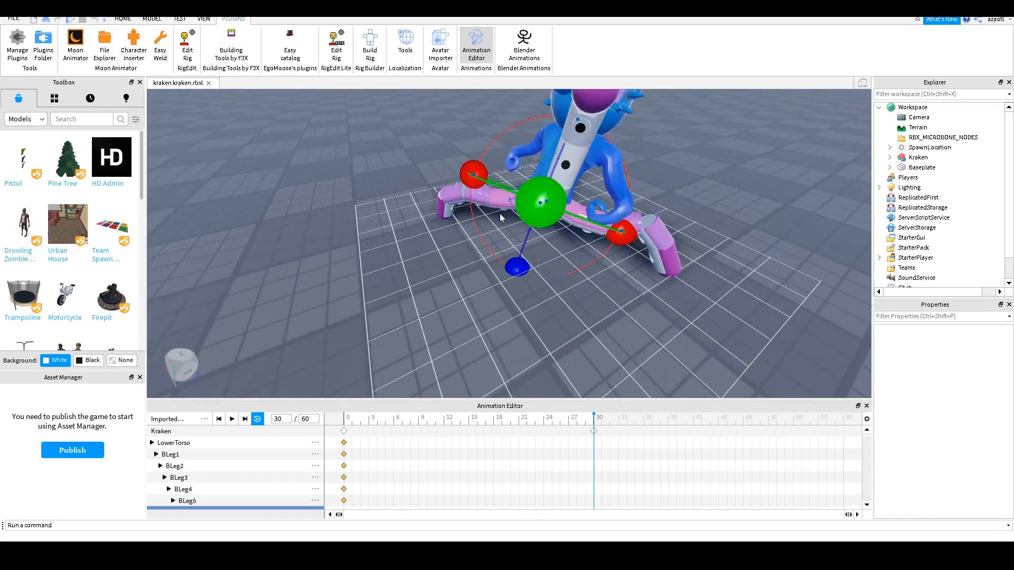
- Raise the kraken's other front tentacle at frame 30 and compare the pose with the reference video
click(477, 235)
click(522, 206)
drag(503, 122, 629, 136)
right_drag(565, 185, 563, 186)
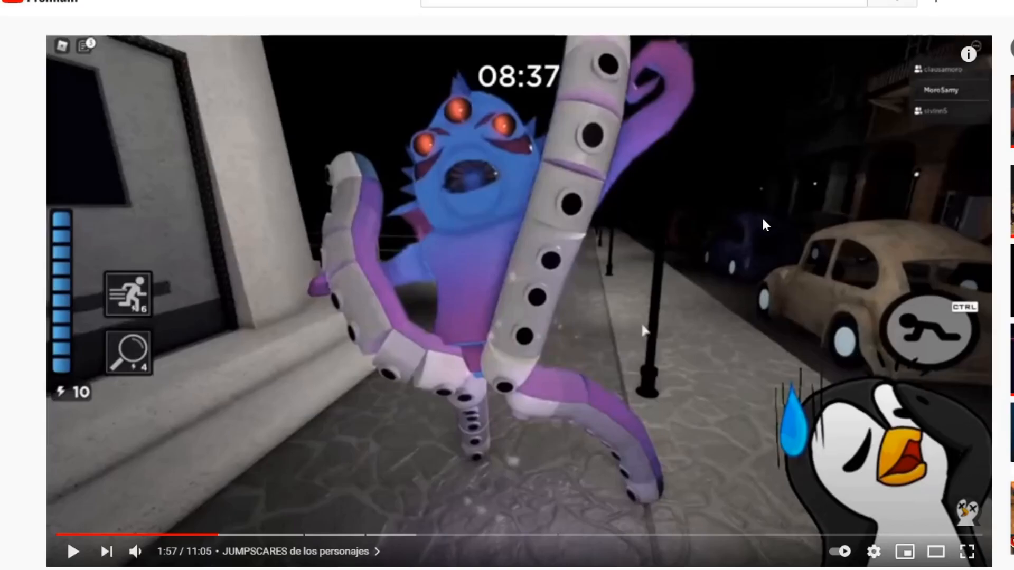
key(alt+Tab)
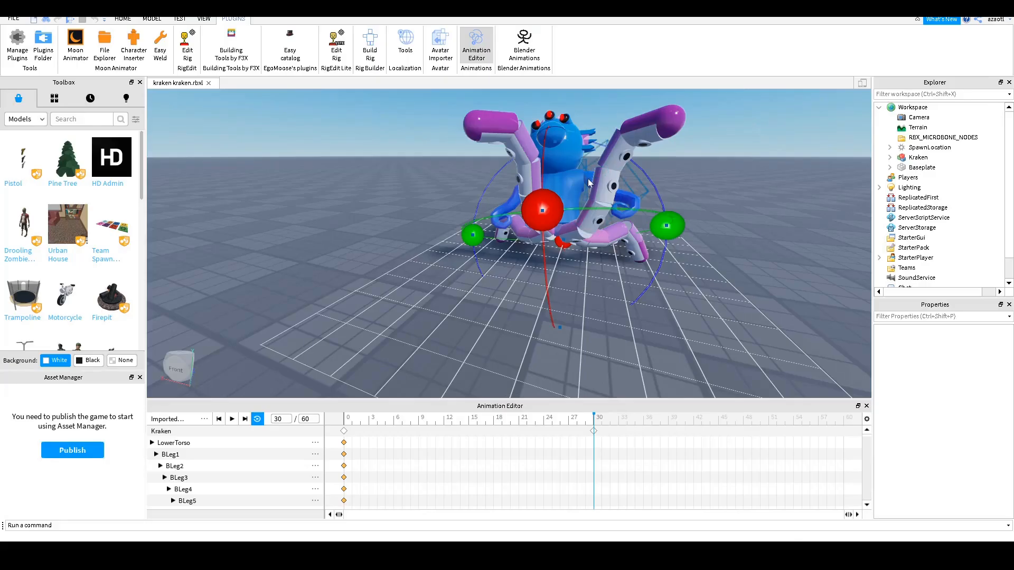
- Rotate the kraken's torso at frame 30 to refine its lean behind the raised front tentacles
click(589, 182)
drag(533, 240, 600, 227)
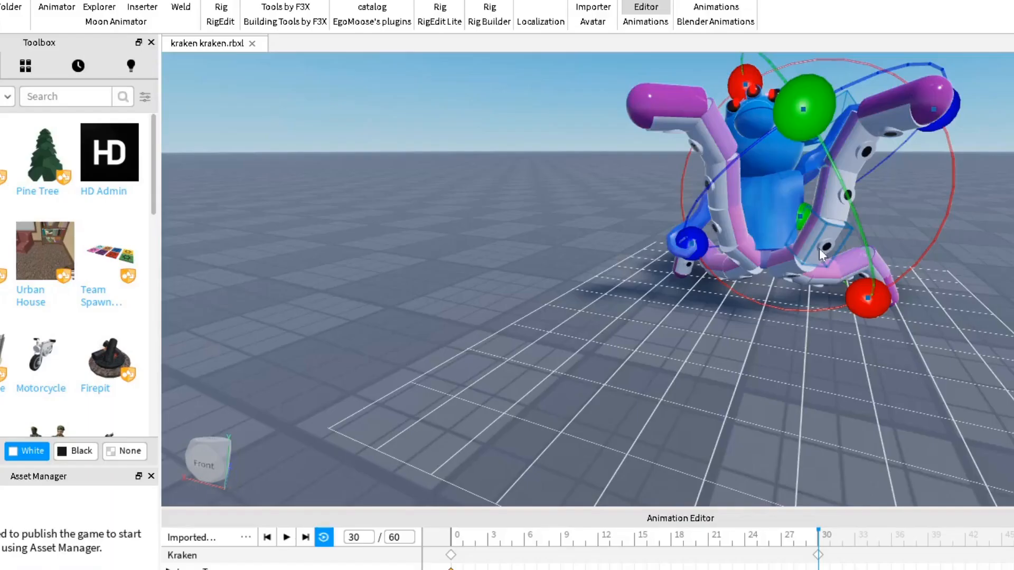
drag(594, 223, 583, 216)
scroll(583, 216, up, 2)
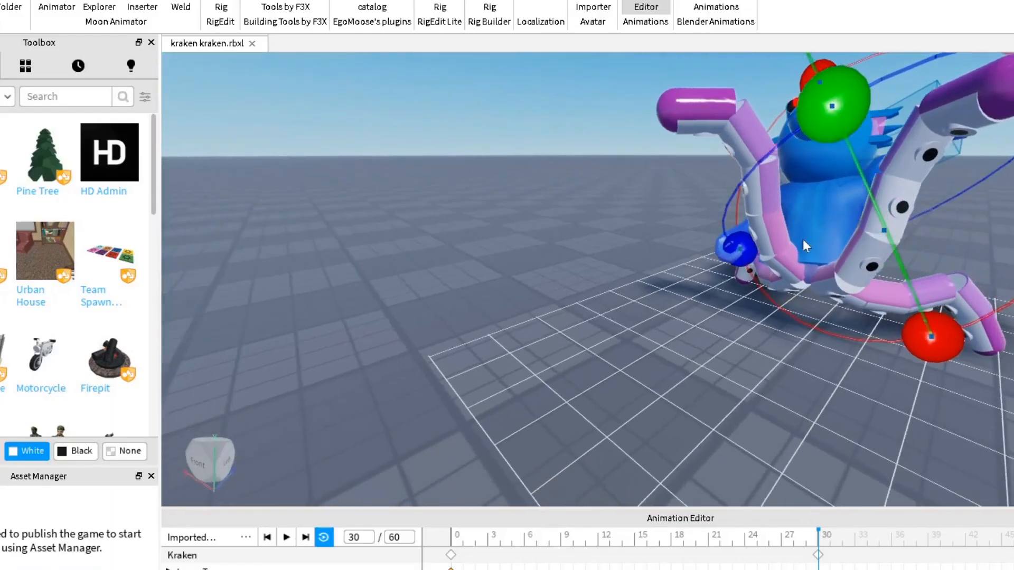
scroll(803, 239, up, 5)
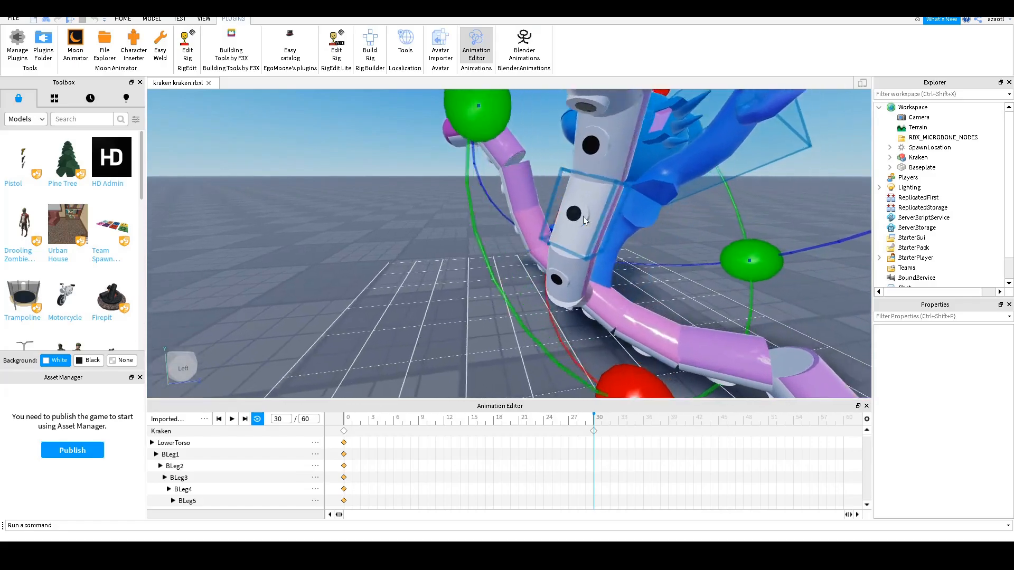
right_drag(583, 216, 569, 220)
drag(364, 233, 370, 254)
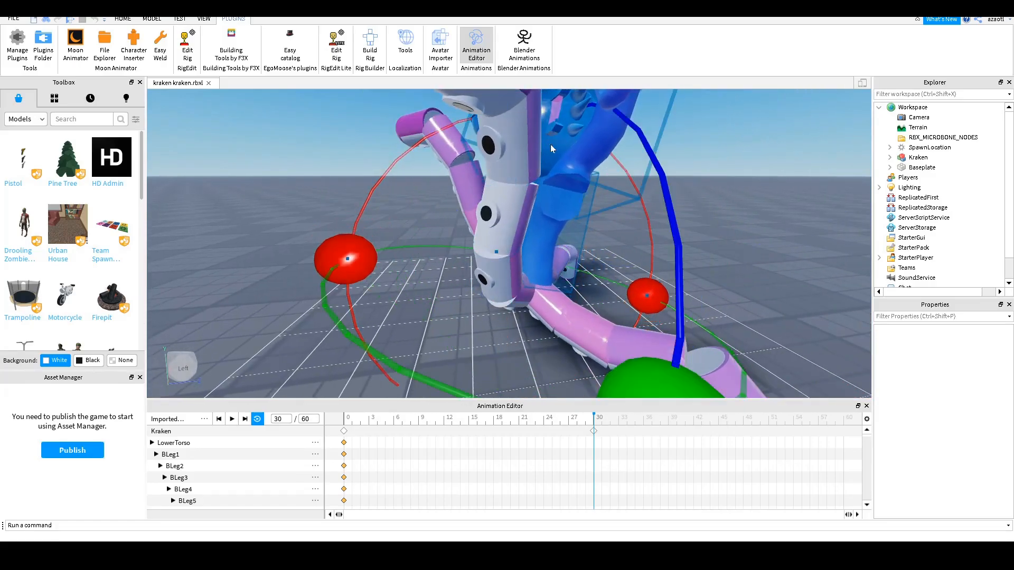
- Select the Head track and rotate the kraken's head at frame 30 to match the jumpscare pose
scroll(244, 468, down, 5)
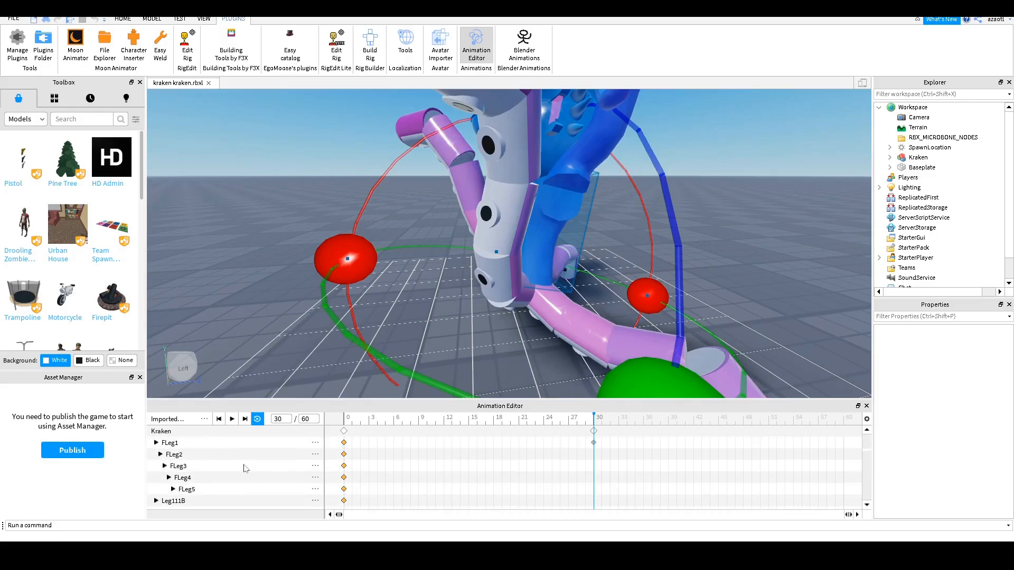
scroll(249, 469, down, 5)
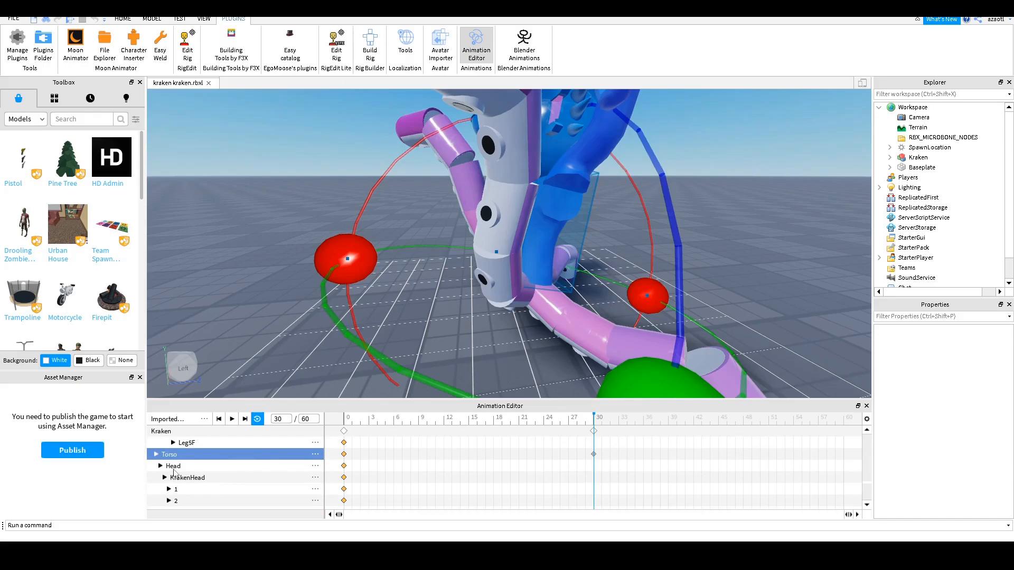
click(174, 470)
right_drag(435, 275, 528, 341)
drag(546, 332, 554, 330)
click(515, 199)
drag(535, 288, 563, 293)
right_drag(524, 283, 520, 286)
key(d)
key(q)
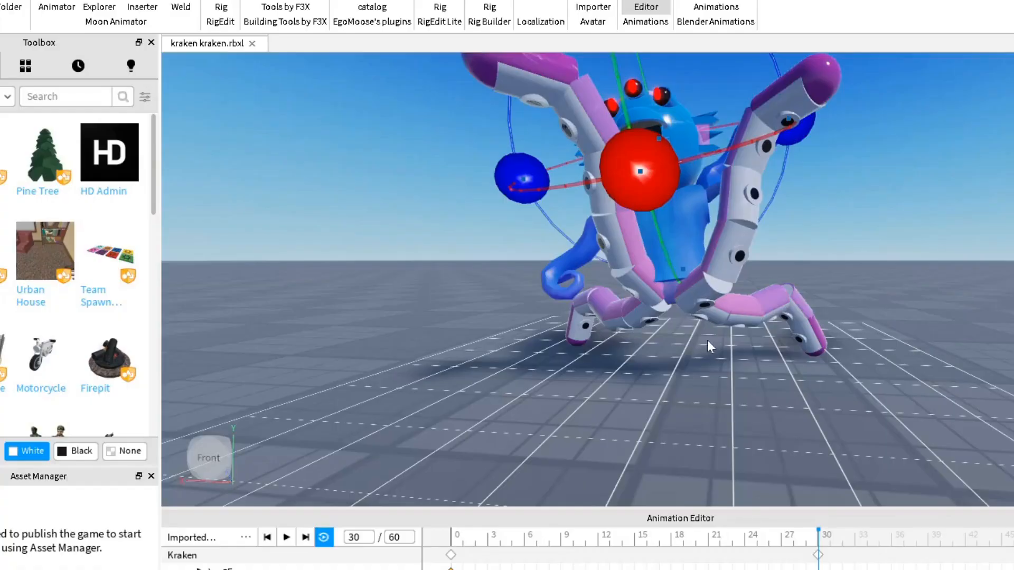
right_drag(708, 341, 708, 340)
scroll(499, 227, up, 2)
- Swing the kraken's right arm outward from its body at frame 30
click(499, 227)
drag(415, 165, 495, 89)
right_drag(471, 174, 471, 175)
right_drag(522, 241, 521, 241)
drag(491, 290, 465, 262)
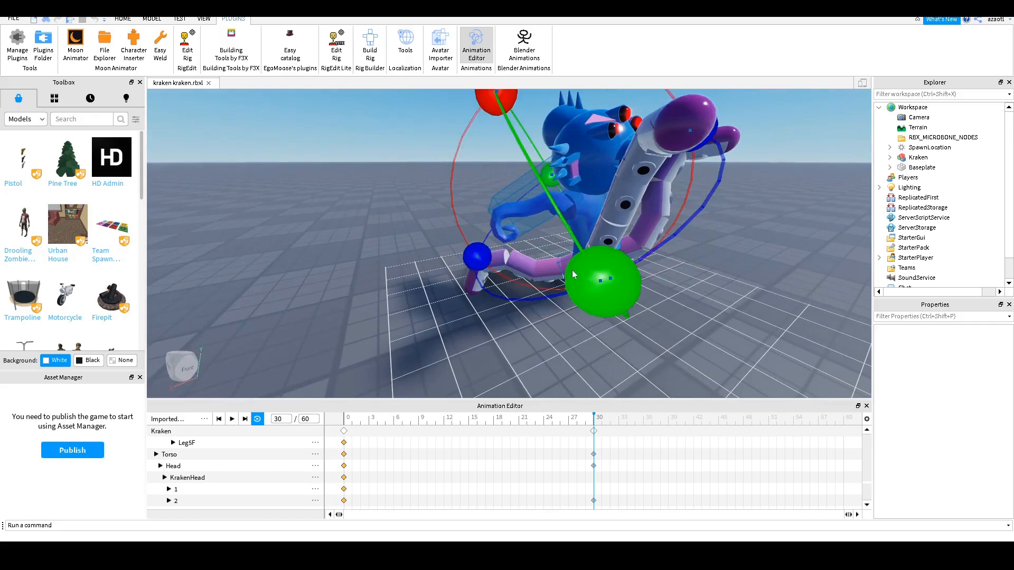
right_drag(598, 263, 598, 263)
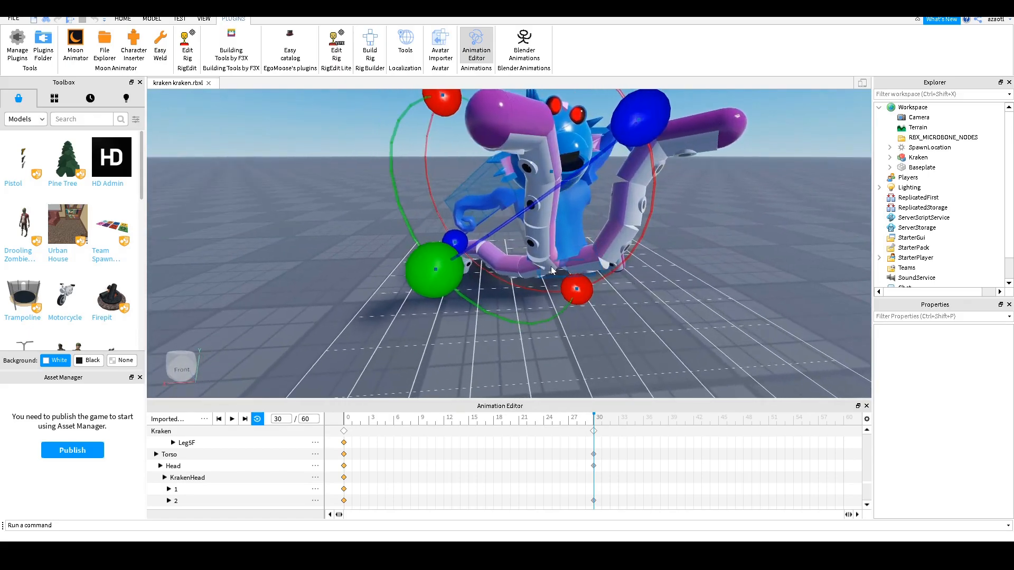
- Rotate the kraken's right front tentacle so it spreads outward from the body at frame 30
click(551, 270)
click(547, 262)
right_drag(587, 303, 587, 303)
drag(517, 217, 481, 175)
drag(520, 317, 524, 337)
drag(639, 351, 644, 293)
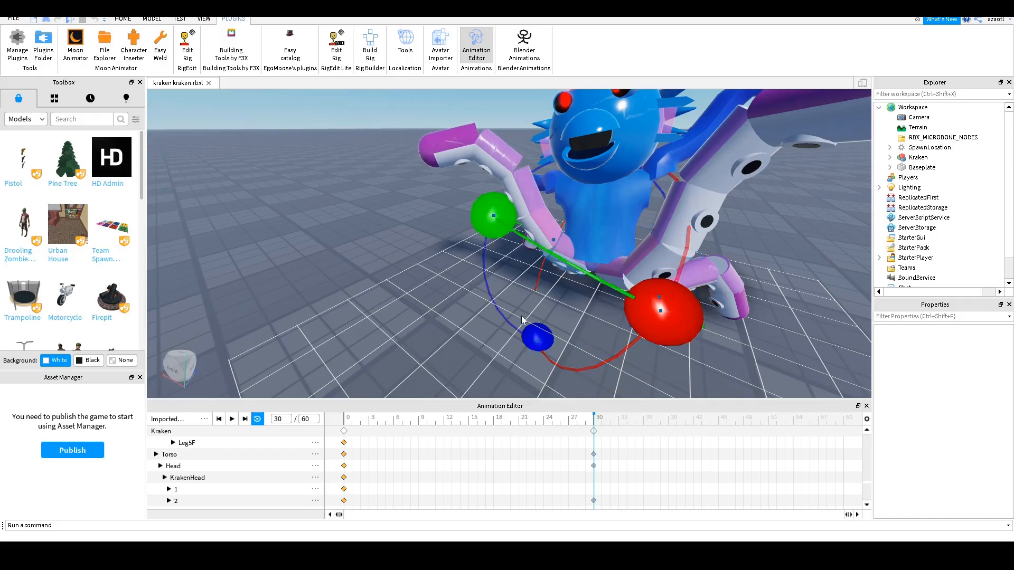
drag(535, 337, 521, 325)
right_drag(520, 325, 522, 320)
- Move the kraken's lower torso vertically at frame 30 so the whole body sits higher above the ground
right_drag(590, 302, 563, 310)
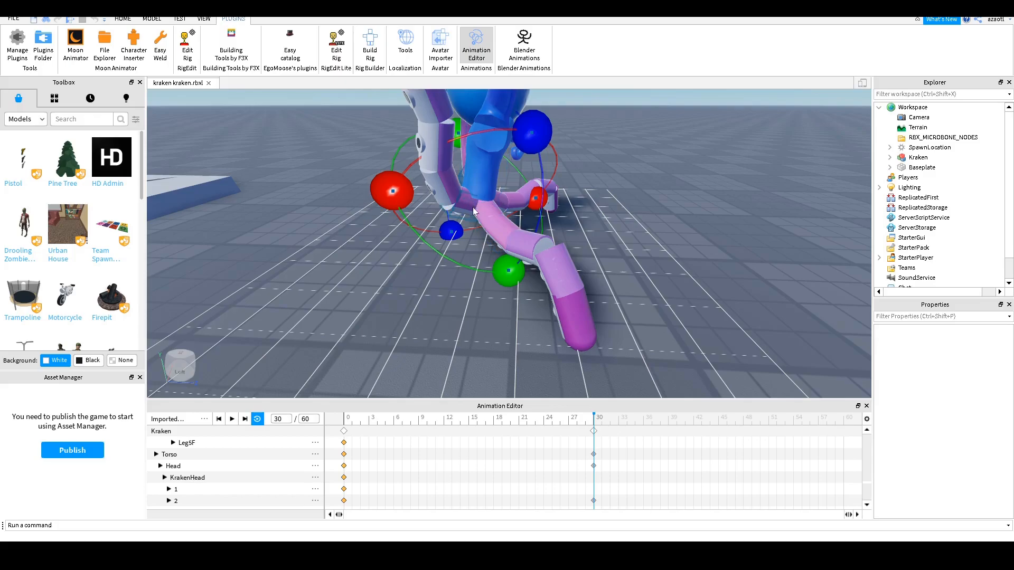
click(501, 211)
key(ctrl+2)
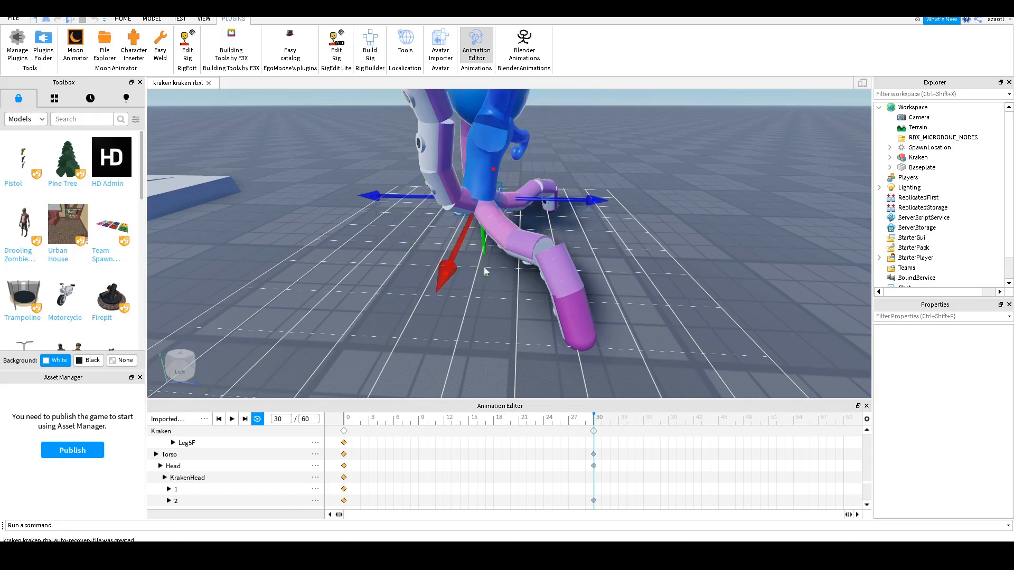
mouse_move(486, 264)
mouse_down()
mouse_move(487, 225)
mouse_move(488, 268)
mouse_up()
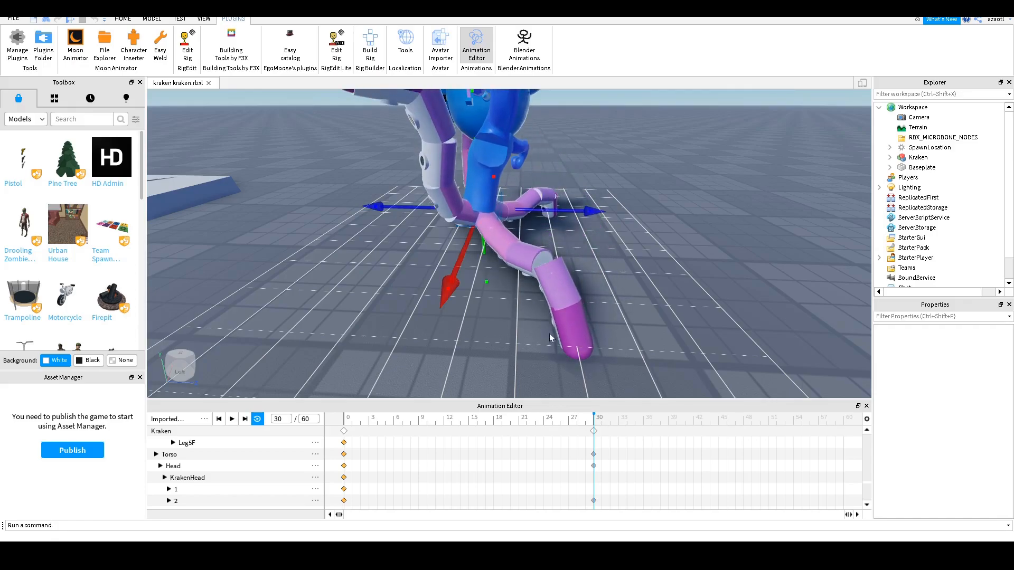
right_drag(625, 250, 625, 248)
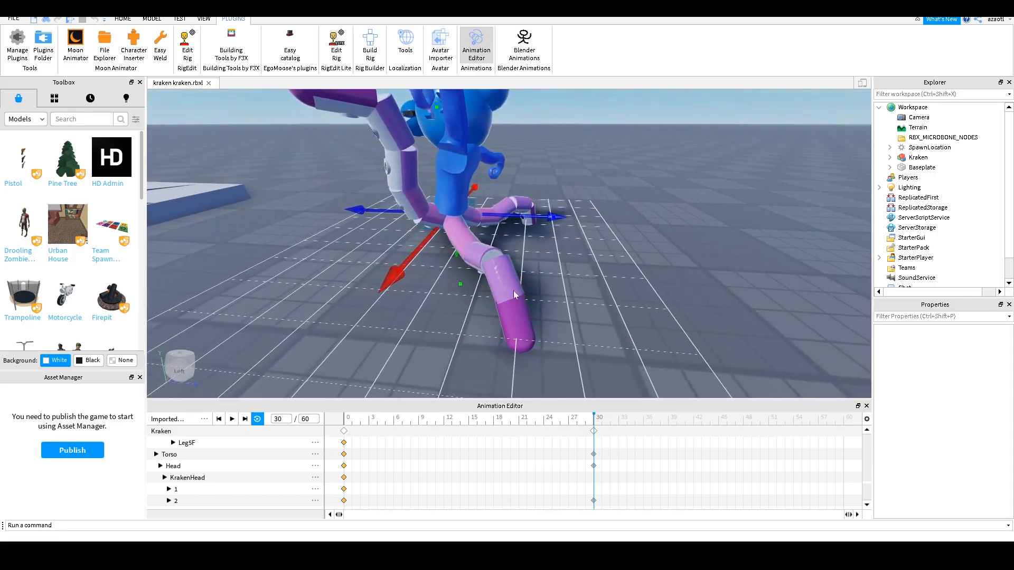
drag(460, 280, 460, 239)
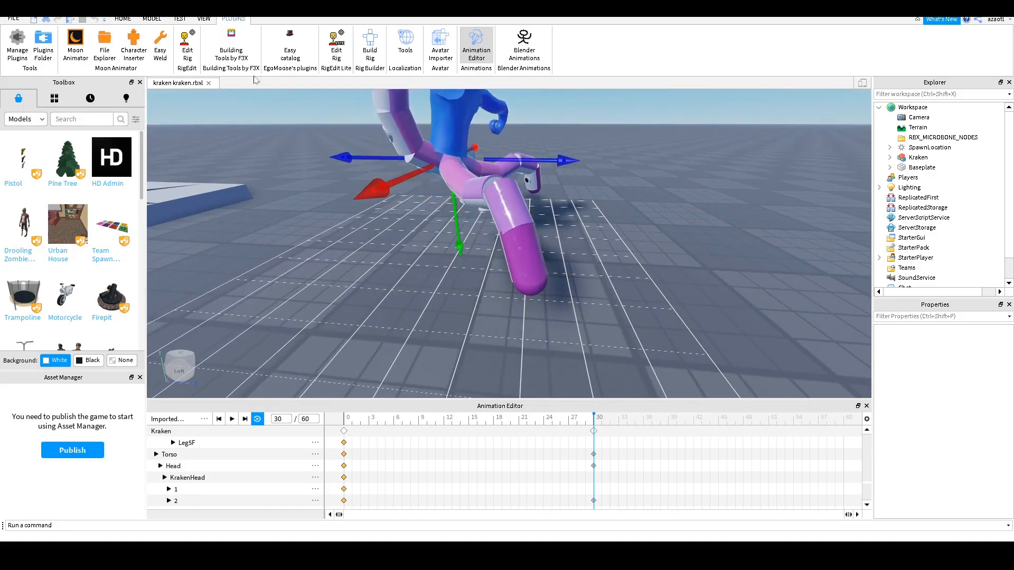
- Rotate the base of the left rear tentacle downward at frame 30 and check the reference video
right_drag(448, 167, 460, 217)
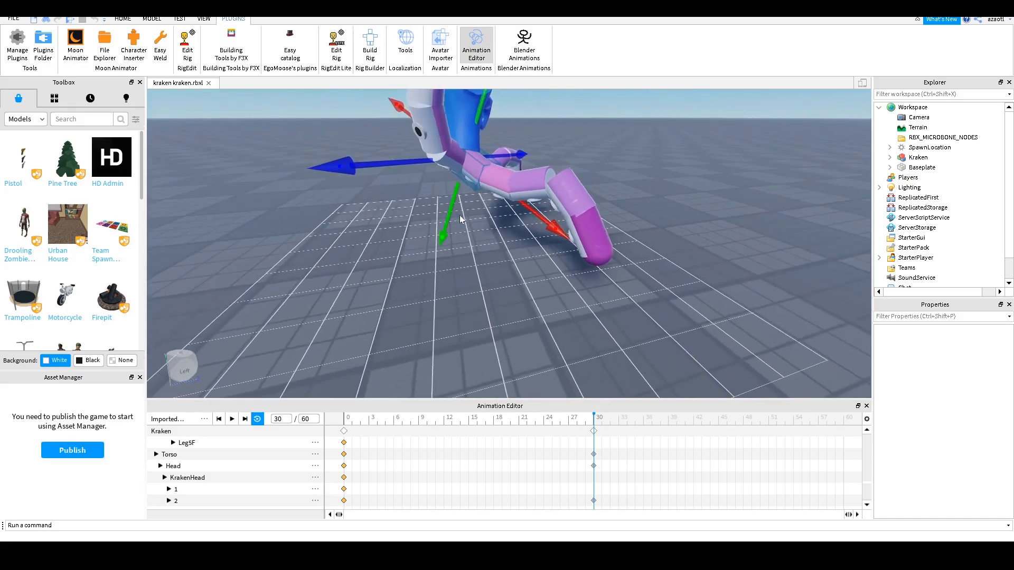
key(ctrl+4)
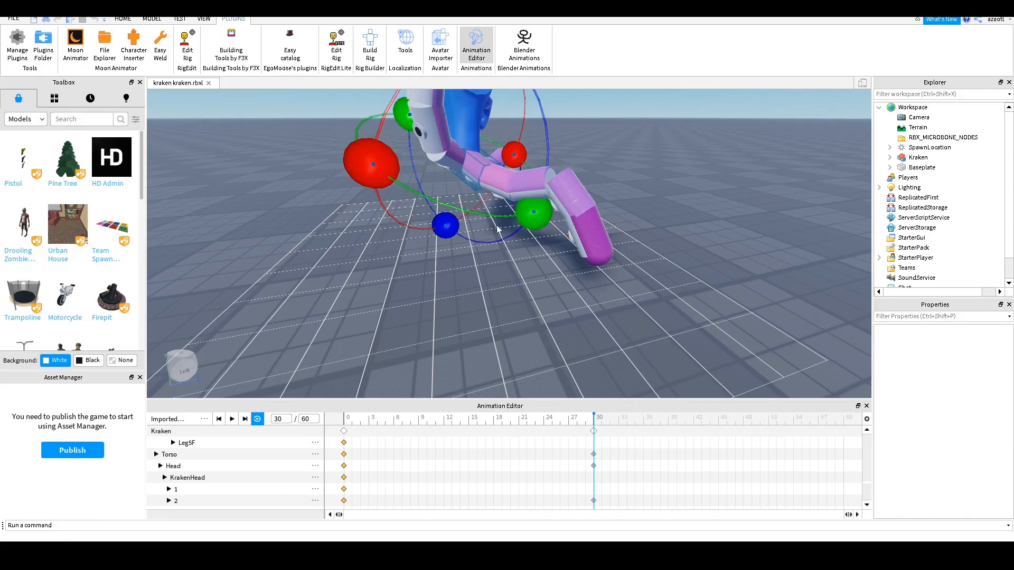
drag(455, 232, 434, 242)
click(505, 205)
key(alt+Tab)
key(alt+Tab)
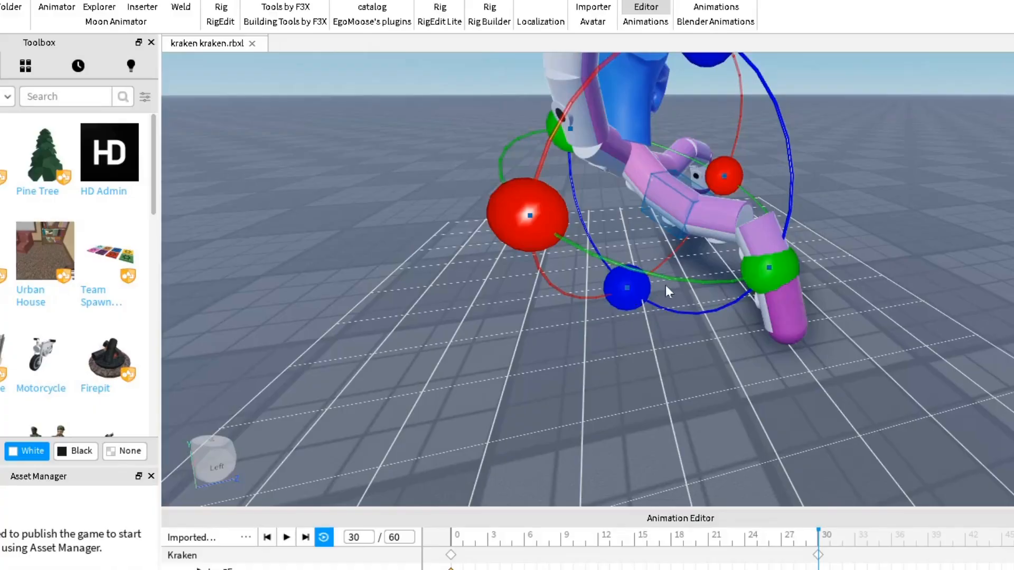
- Straighten the left rear tentacle's outer segment, bend its inner segment toward the ground, and scrub the motion up to frame 30
click(723, 215)
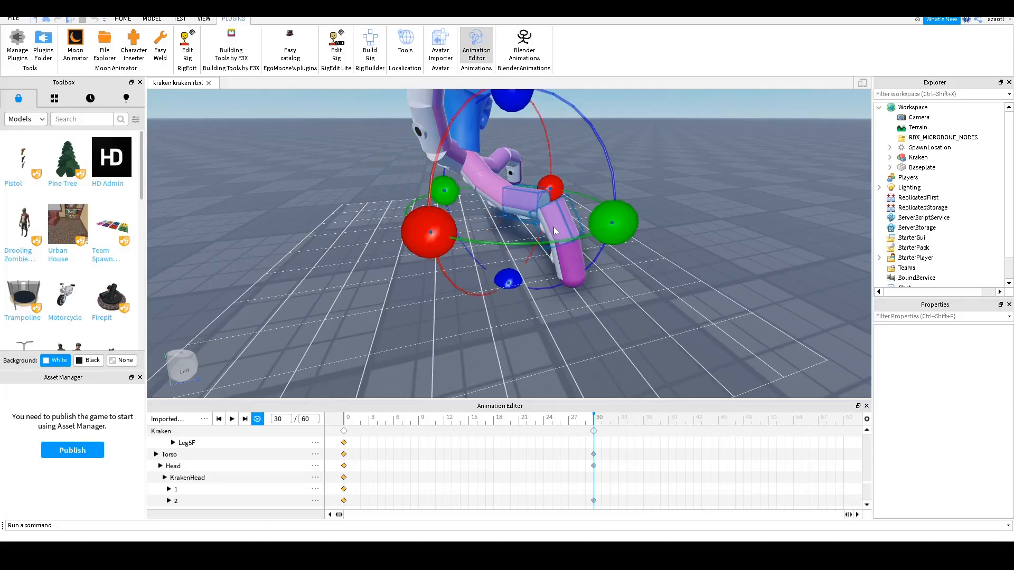
click(565, 272)
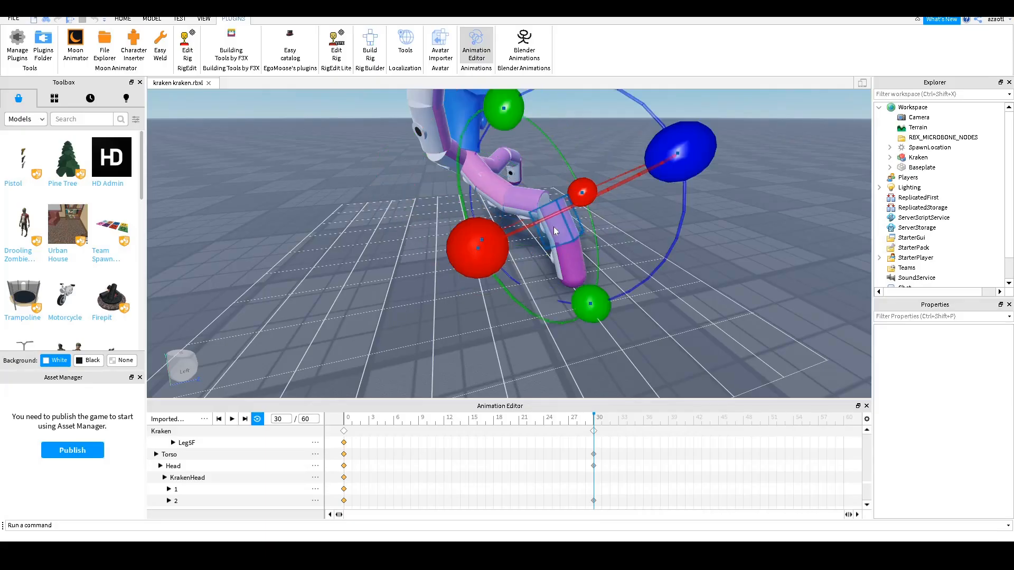
drag(681, 153, 632, 88)
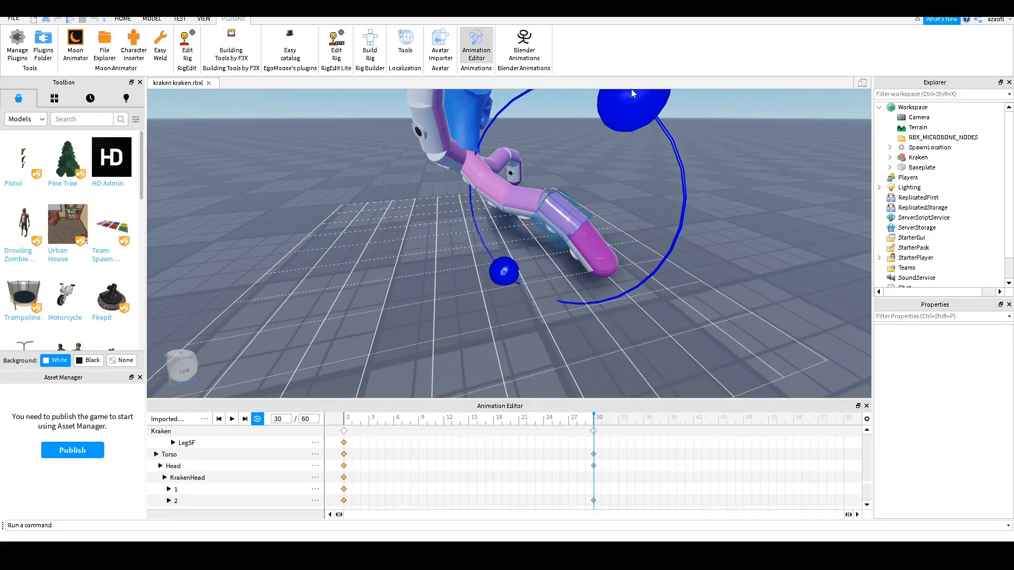
click(496, 189)
drag(519, 95, 527, 158)
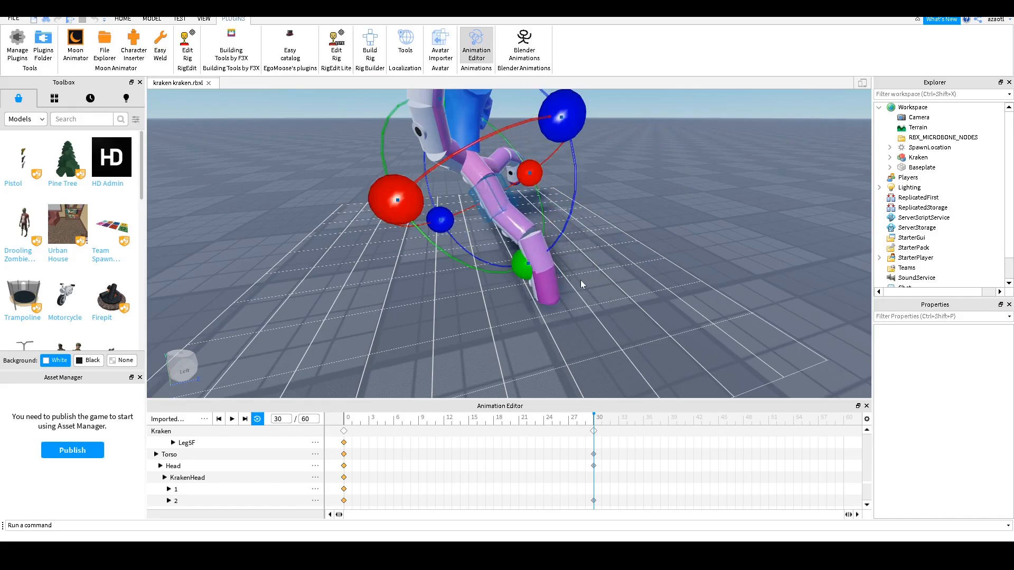
drag(408, 426, 591, 435)
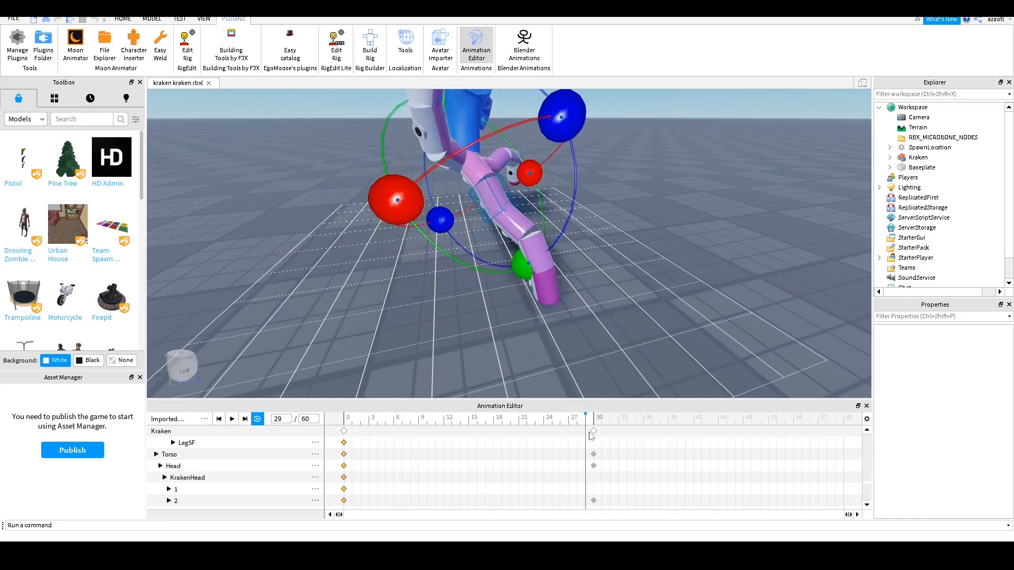
- Readjust the left rear tentacle's base, middle and outer segments into a smoother downward bend at frame 30 and preview the motion
click(483, 167)
drag(441, 221, 445, 226)
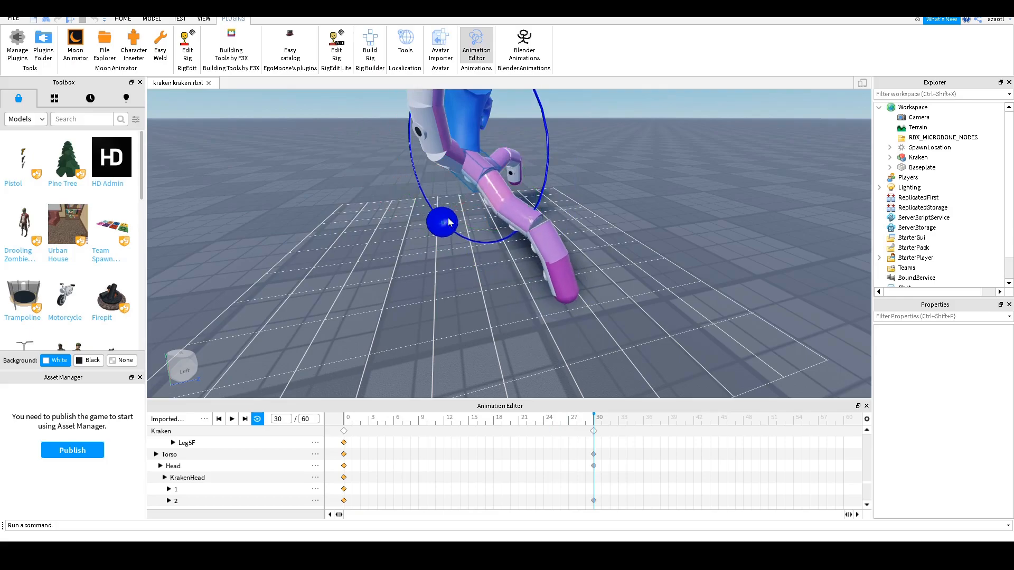
click(512, 212)
drag(546, 112, 554, 220)
click(535, 249)
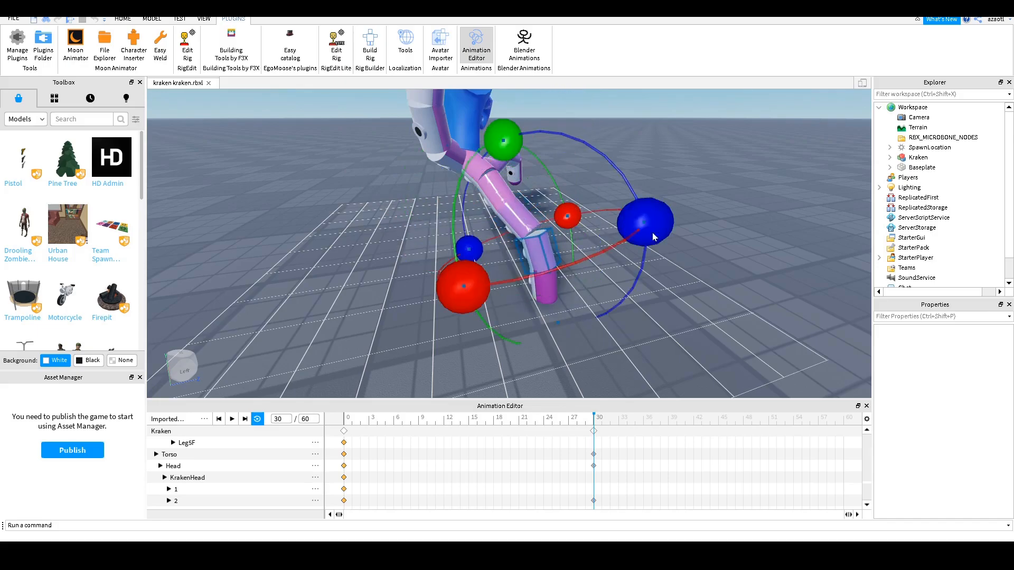
drag(648, 215, 618, 170)
mouse_move(535, 422)
mouse_down()
mouse_move(353, 429)
mouse_move(544, 422)
mouse_up()
drag(472, 422, 585, 435)
- Bend the right rear tentacle's middle segments at frame 30 so it slopes smoothly toward the ground
right_drag(599, 280, 595, 283)
drag(407, 422, 590, 432)
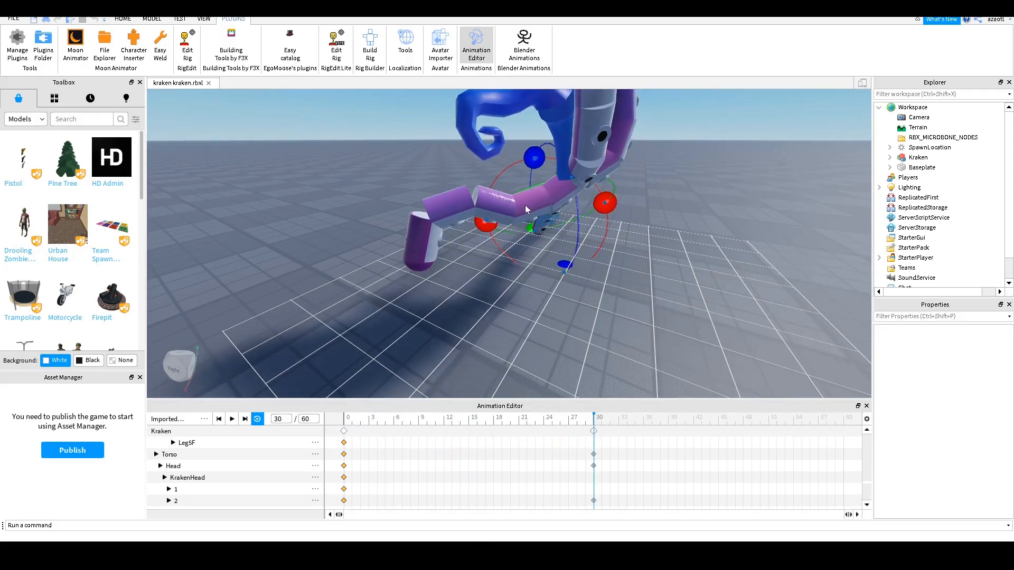
click(496, 205)
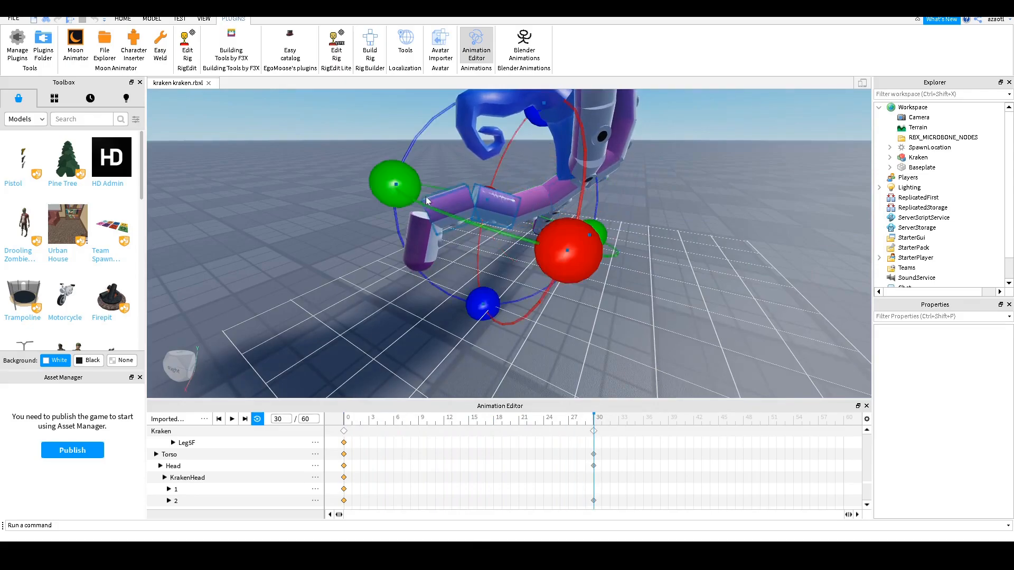
drag(477, 310, 534, 324)
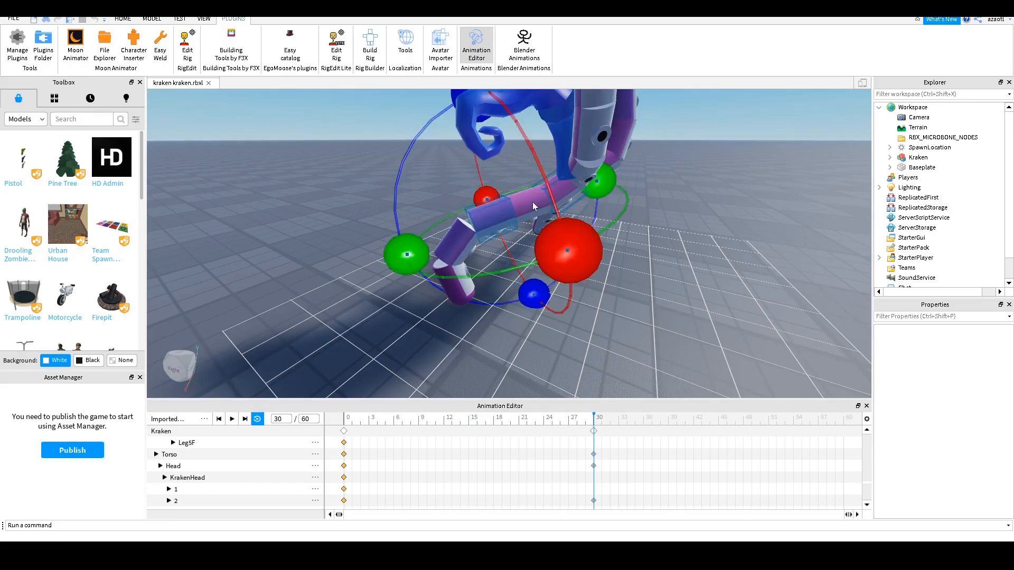
click(514, 211)
drag(558, 281, 460, 283)
- Rotate the right rear tentacle's tip segment outward and lower the tentacle from its base at frame 30
click(474, 251)
click(447, 279)
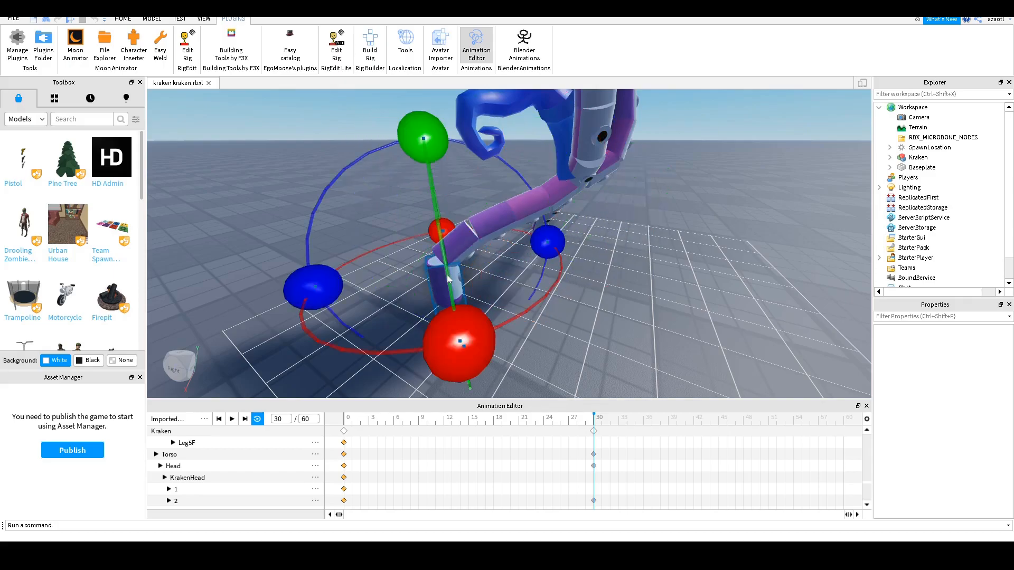
drag(553, 261, 542, 302)
click(559, 188)
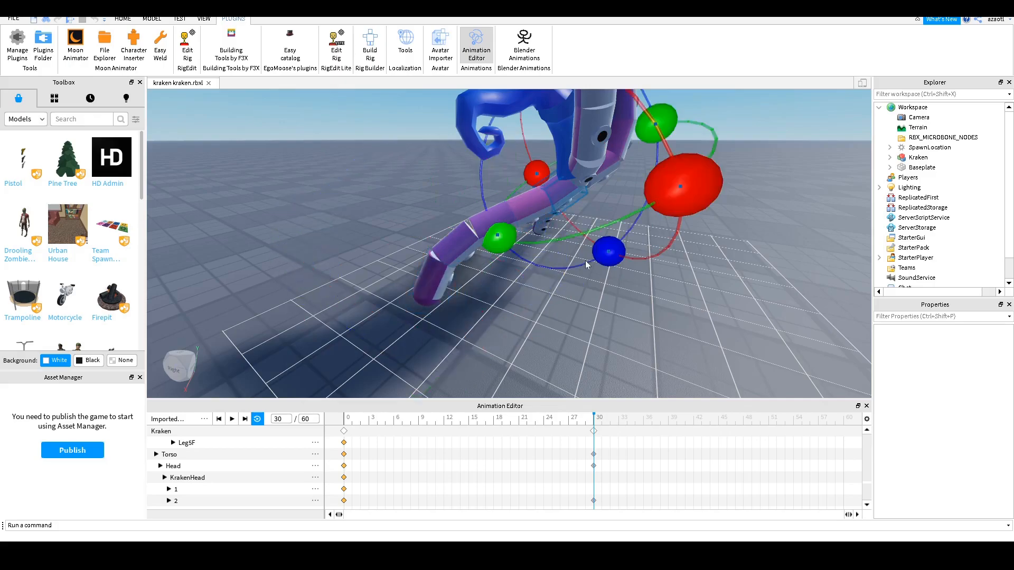
drag(603, 254, 619, 262)
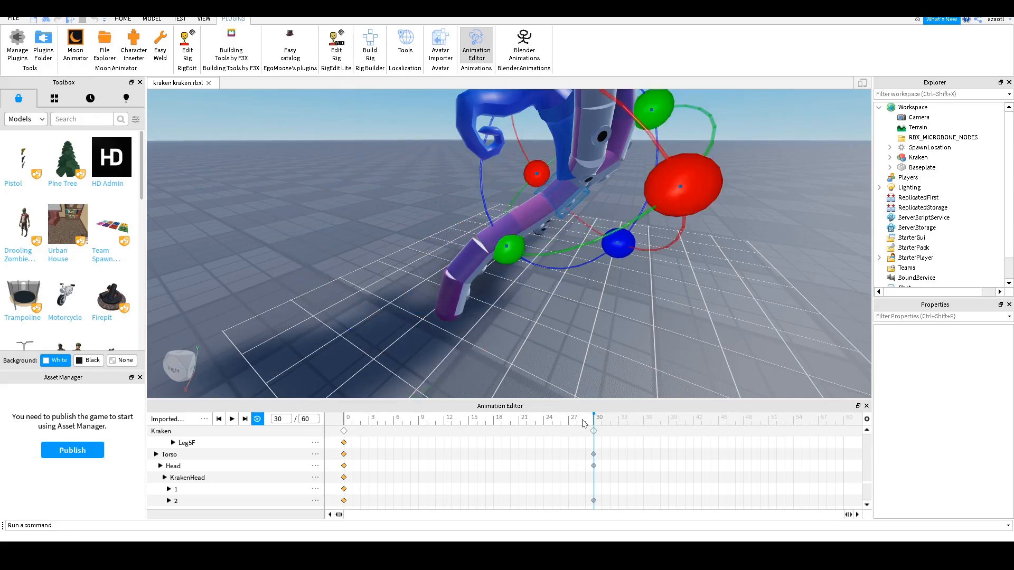
- Adjust the rotation of the right rear tentacle's tip segment at frame 30 and scrub between frames 0 and 30 to preview the motion
drag(547, 424, 592, 447)
click(454, 288)
drag(551, 290, 547, 299)
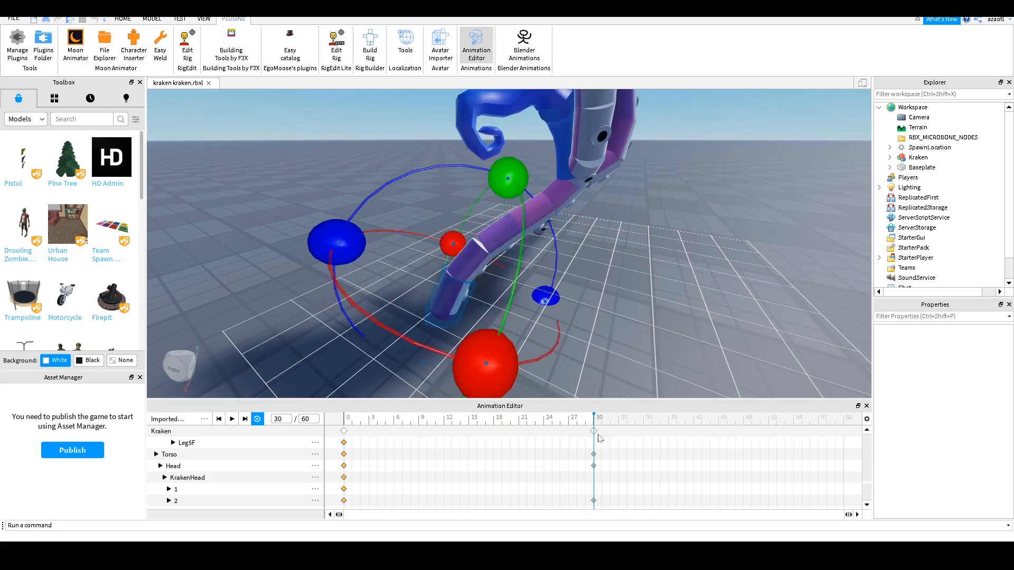
drag(581, 421, 347, 421)
right_drag(500, 364, 497, 363)
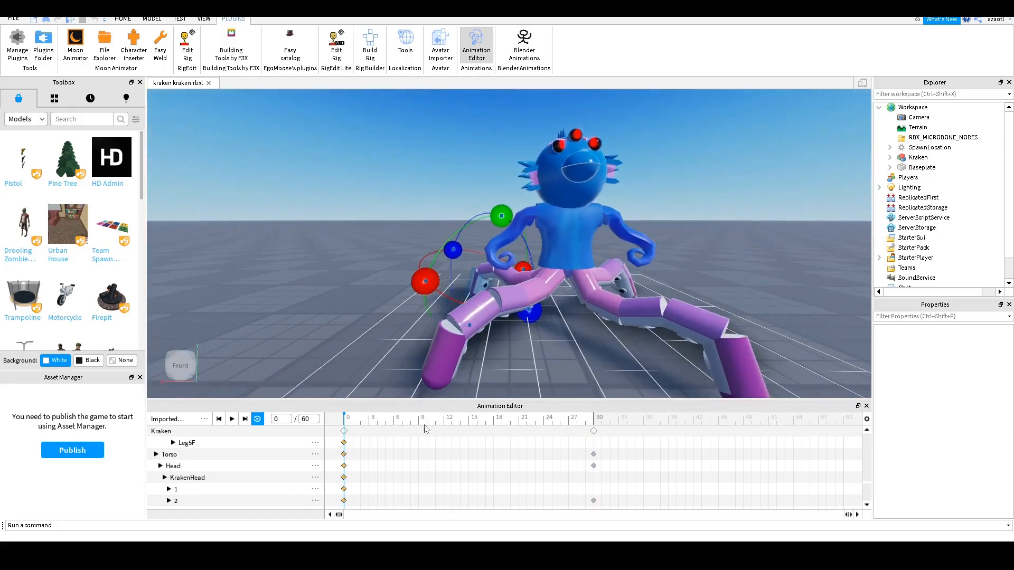
drag(363, 425, 585, 426)
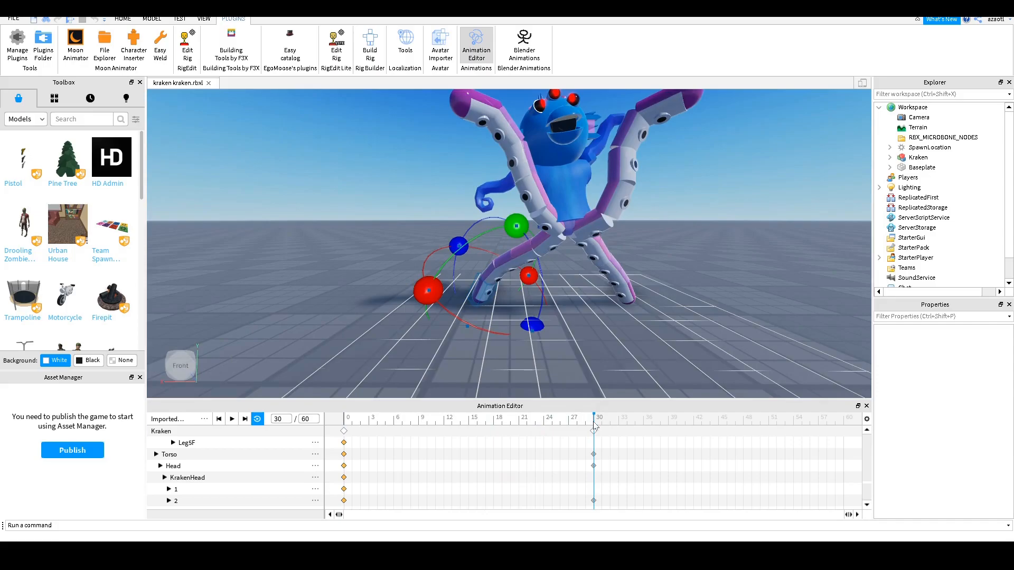
- Rotate the left front tentacle's upper segments at frame 30 so the raised tentacle straightens toward its tip
right_drag(594, 331, 594, 330)
key(d)
key(e)
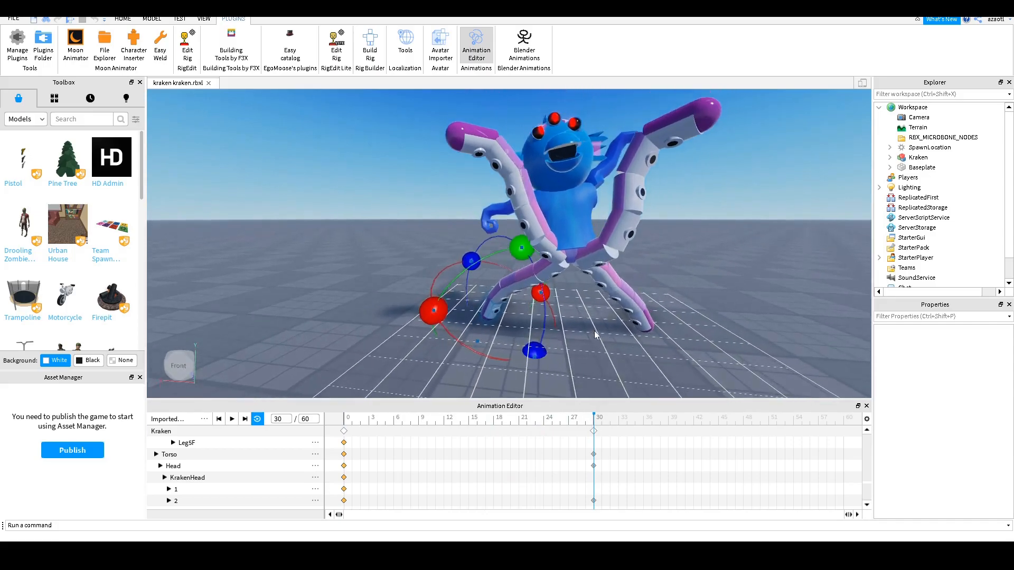
key(w)
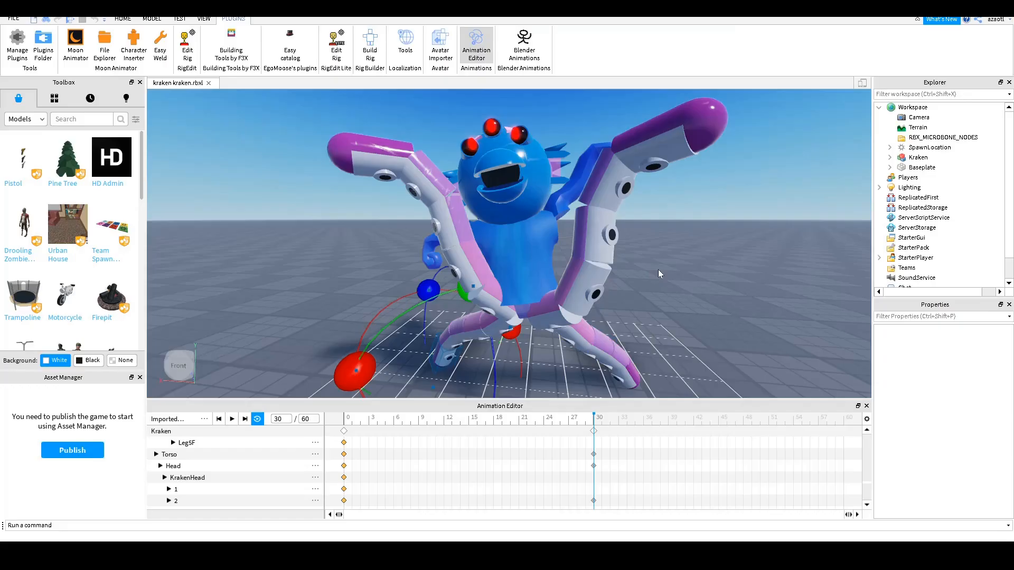
key(w)
key(d)
right_drag(656, 269, 658, 270)
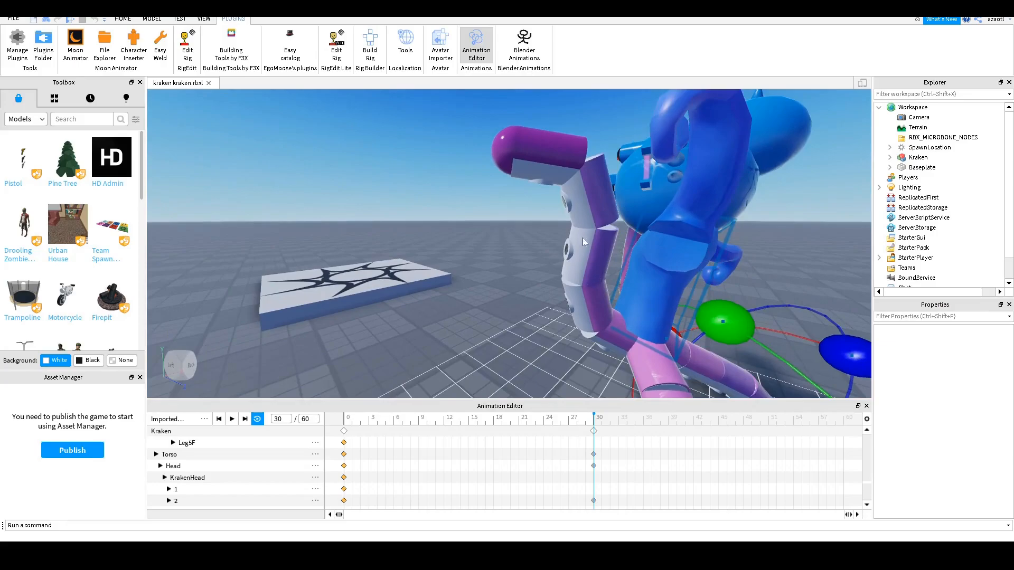
click(579, 207)
drag(450, 268, 627, 146)
click(613, 127)
right_drag(617, 140, 619, 142)
key(e)
drag(477, 317, 535, 201)
- Rotate the right front tentacle's lower and middle segments at frame 30 to smooth its upward curve
key(a)
mouse_move(539, 236)
right_down()
mouse_move(551, 238)
mouse_move(547, 249)
mouse_move(540, 243)
right_up()
key(alt+Tab)
key(alt+Tab)
key(a)
key(a)
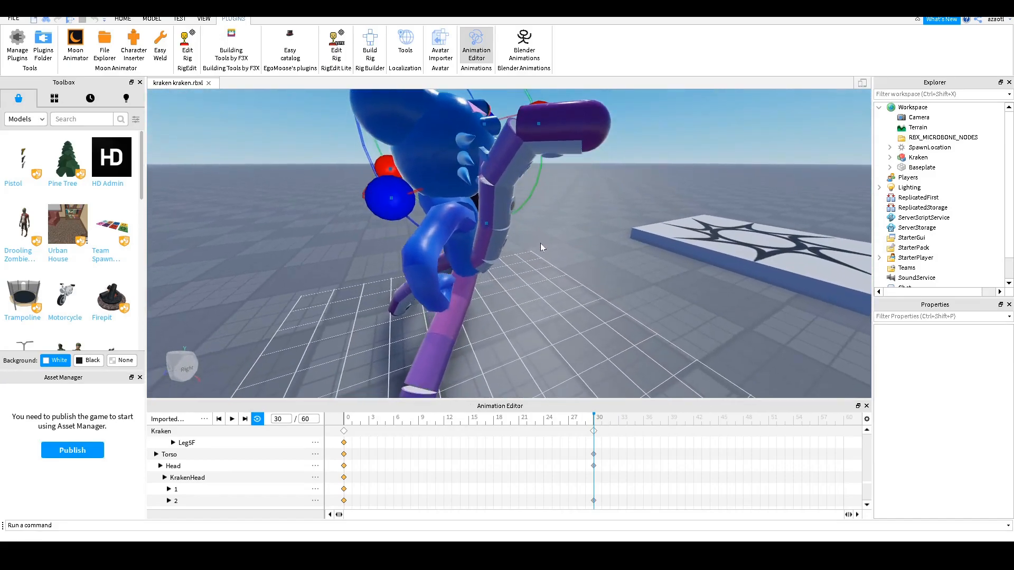
click(497, 212)
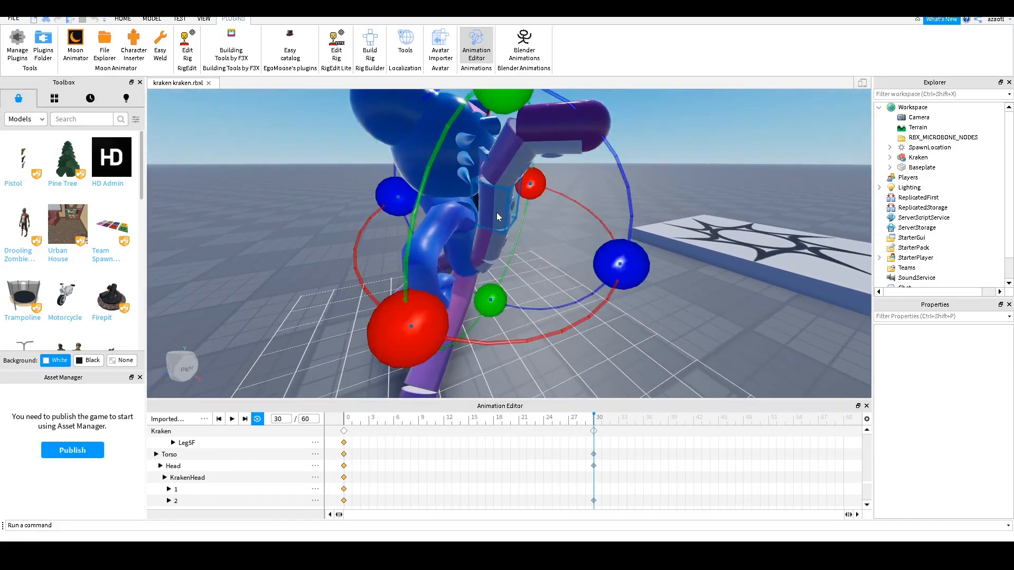
click(486, 266)
drag(534, 321, 531, 333)
click(523, 241)
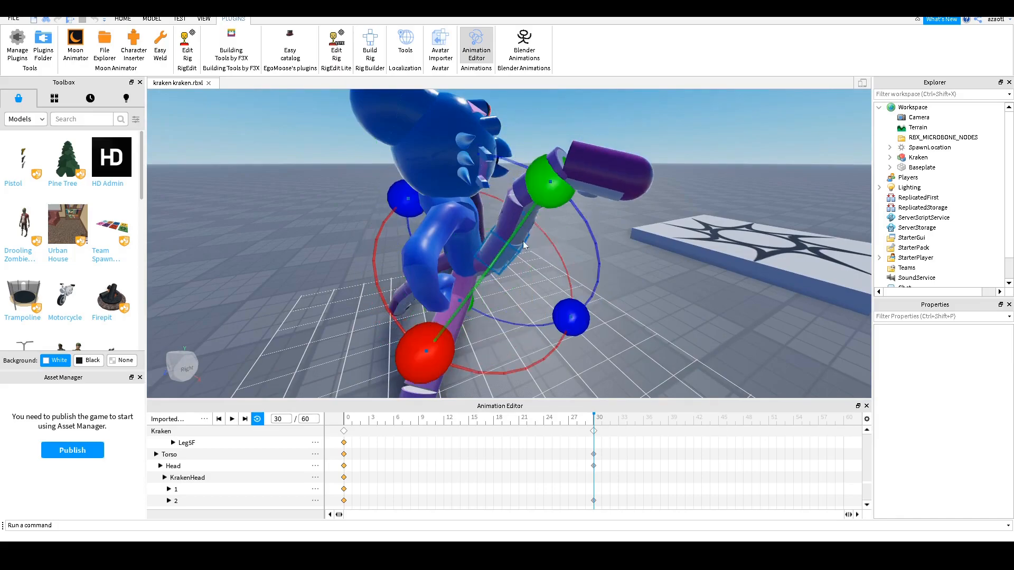
drag(574, 313, 561, 296)
click(502, 217)
drag(635, 272, 590, 208)
- Rotate the right front tentacle's tip segment upward at frame 30 to continue the line of the raised tentacle
click(518, 175)
click(508, 133)
click(508, 129)
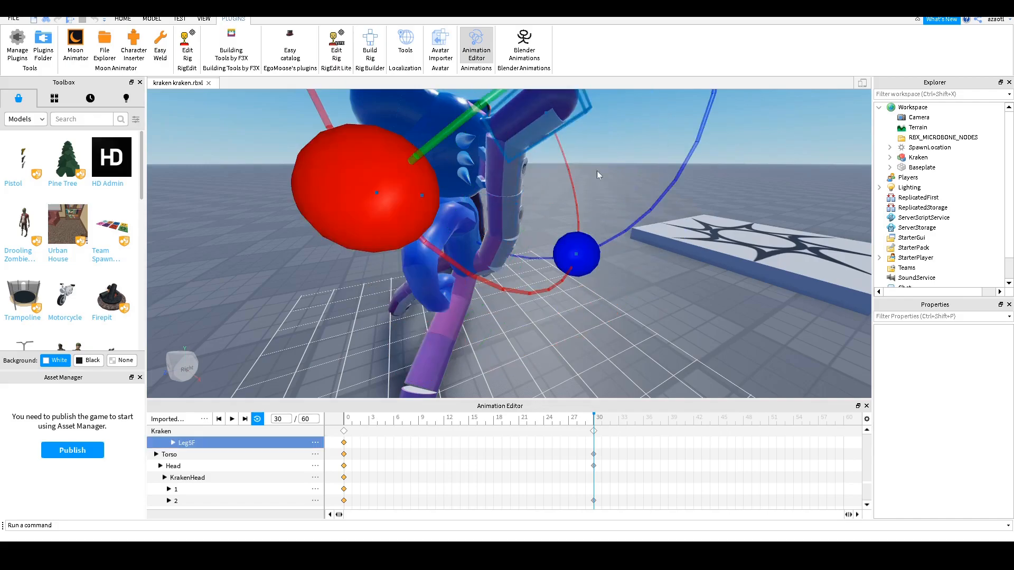
drag(580, 251, 556, 168)
right_drag(559, 232, 559, 235)
drag(633, 281, 544, 176)
click(543, 180)
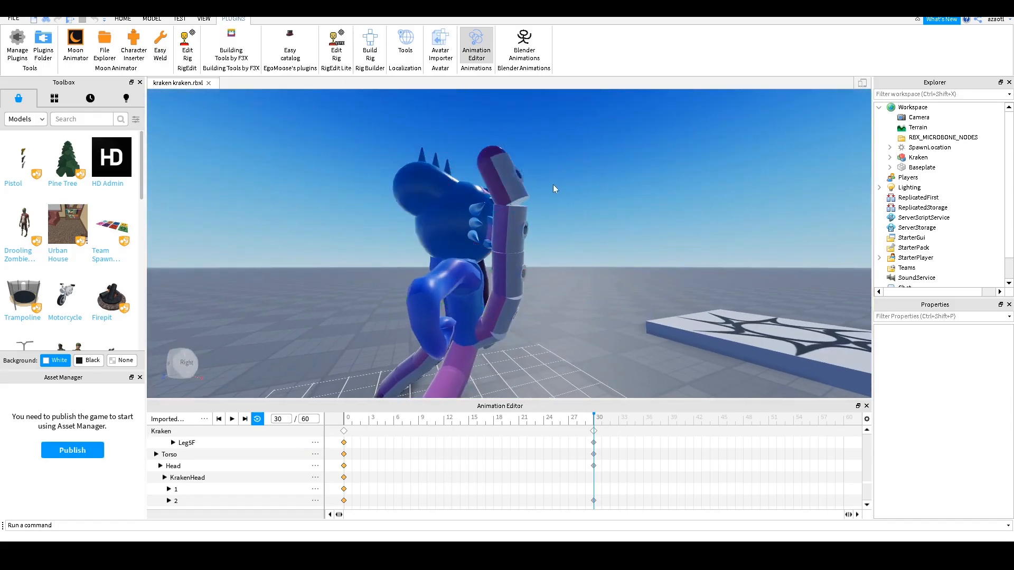
click(510, 178)
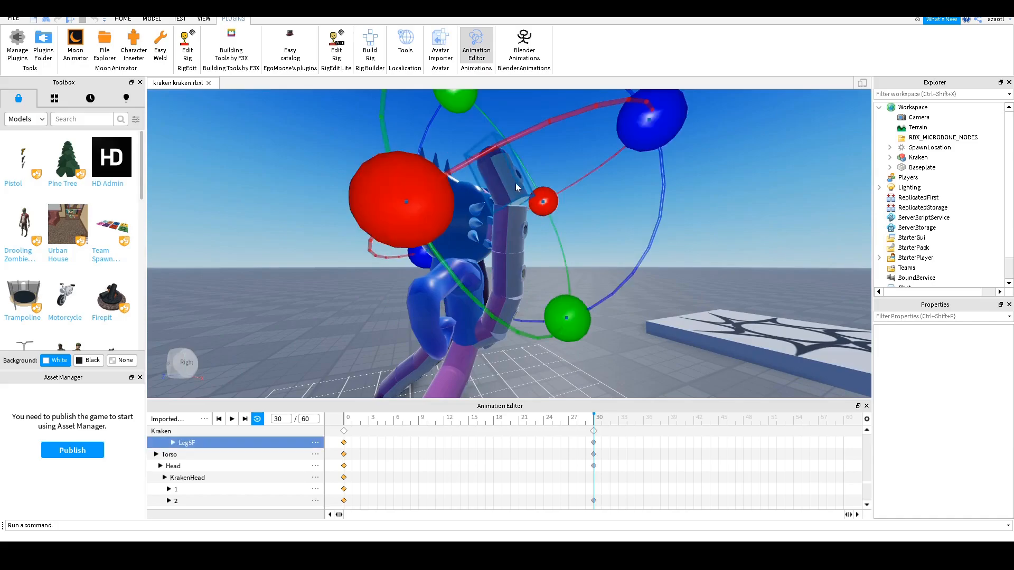
drag(648, 119, 654, 132)
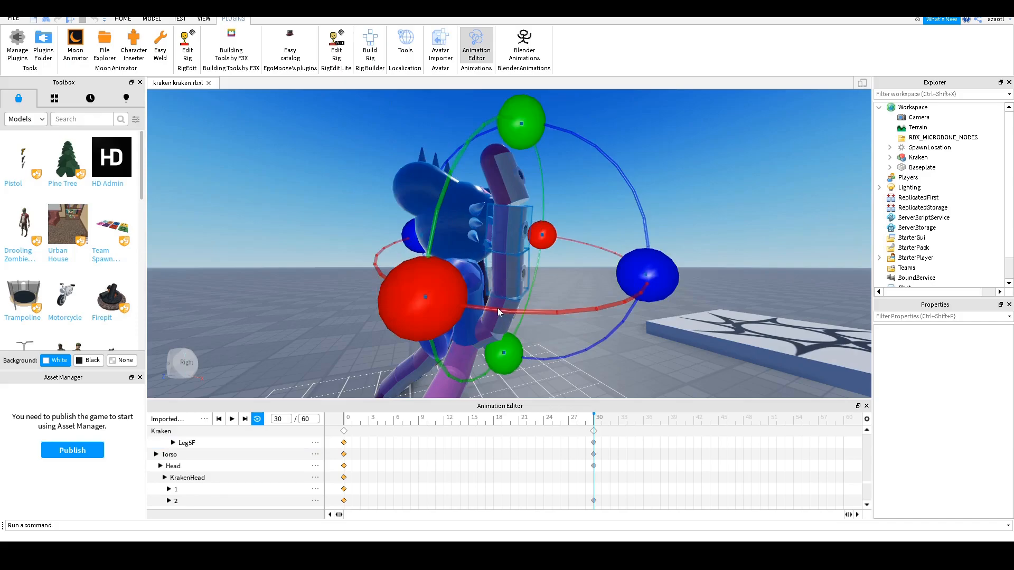
- Tilt the right front tentacle's lower segment away from the body and rotate its middle segment back upright at frame 30
click(498, 308)
right_drag(566, 299, 542, 319)
mouse_move(543, 322)
mouse_down()
mouse_move(534, 325)
mouse_move(541, 337)
mouse_up()
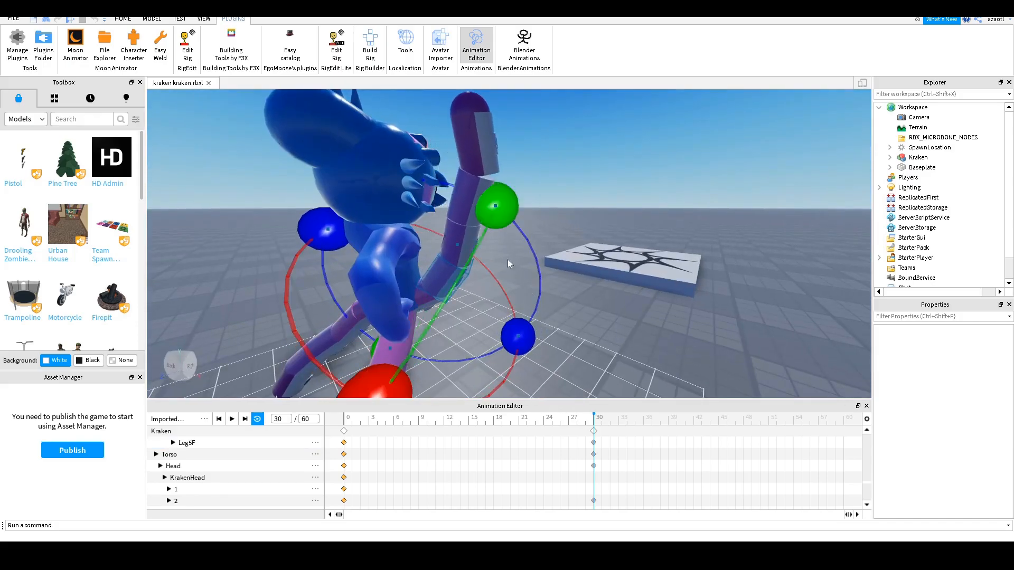
click(570, 293)
click(454, 241)
drag(570, 286, 557, 212)
click(474, 193)
- Check the raised front tentacles from the front and preview the motion up to frame 30
key(d)
right_drag(563, 264, 552, 280)
key(d)
key(w)
key(w)
drag(483, 421, 594, 453)
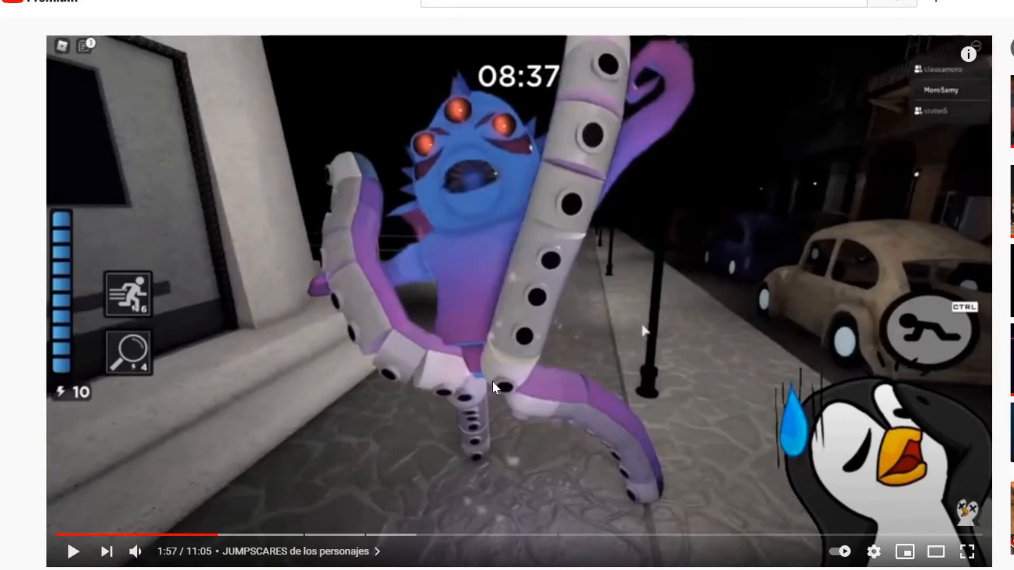
- Switch to the YouTube reference video and play the kraken's jumpscare in short stretches from 1:57 to 2:00
click(492, 381)
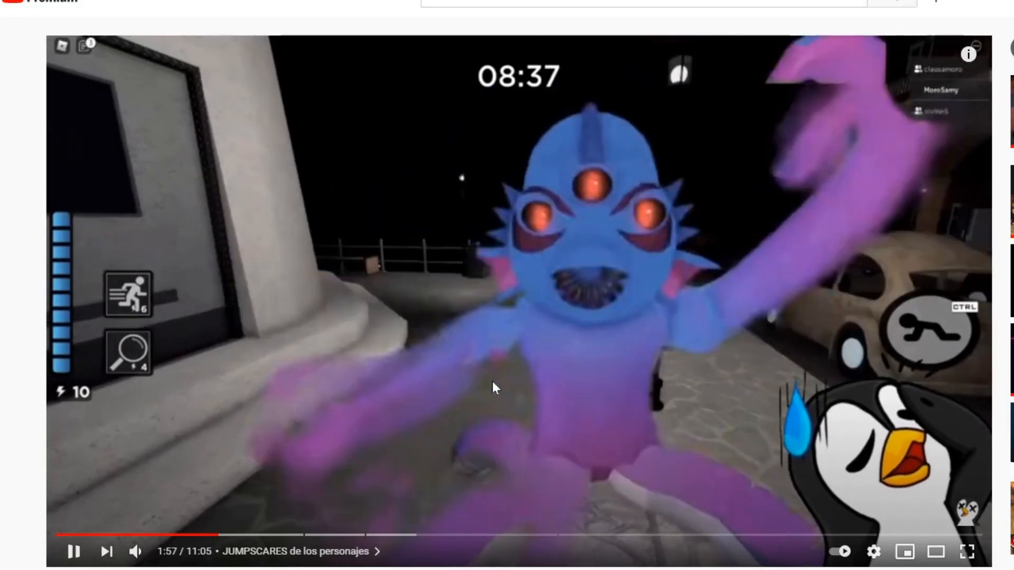
click(492, 382)
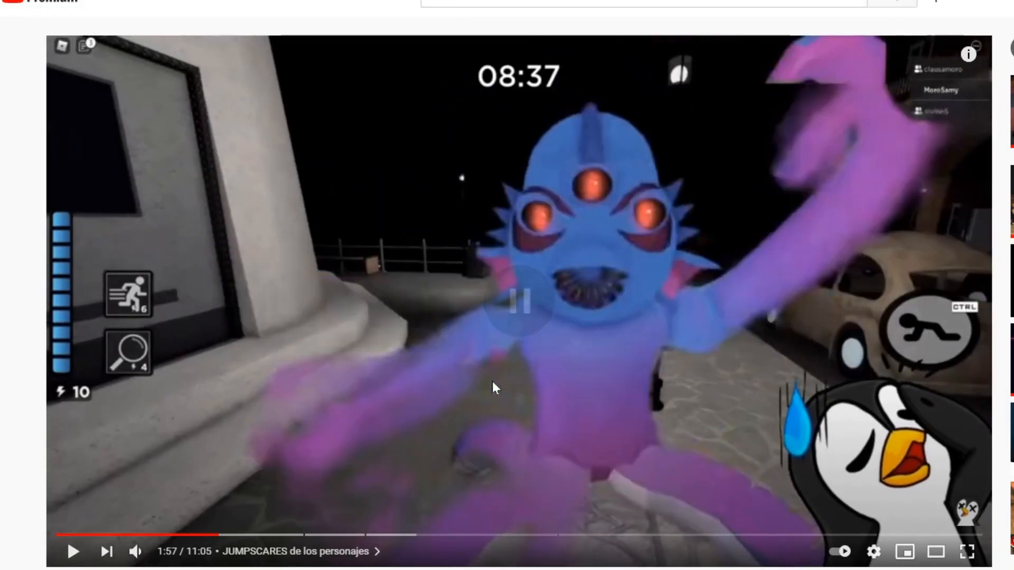
click(566, 428)
click(566, 428)
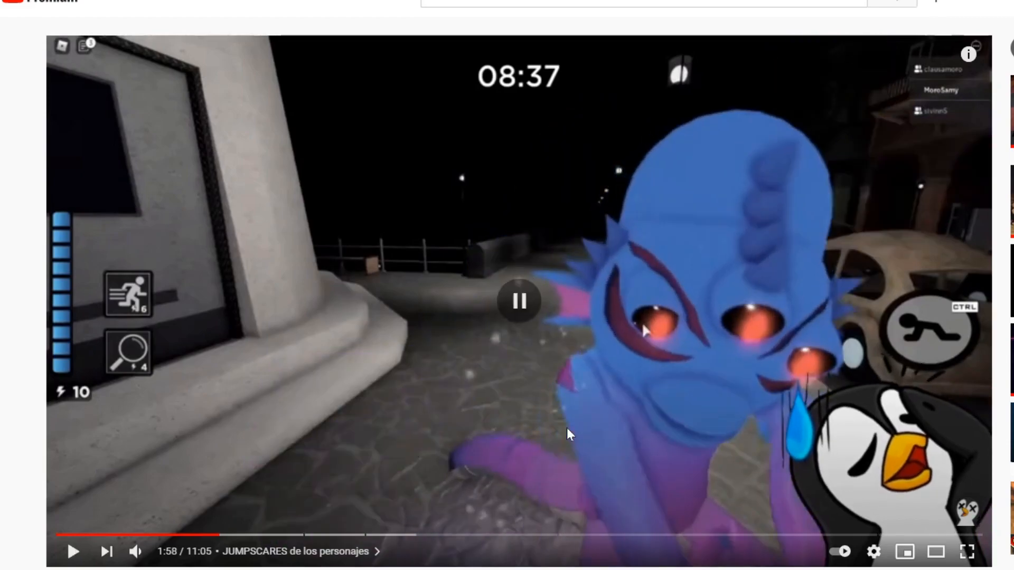
click(566, 428)
click(566, 427)
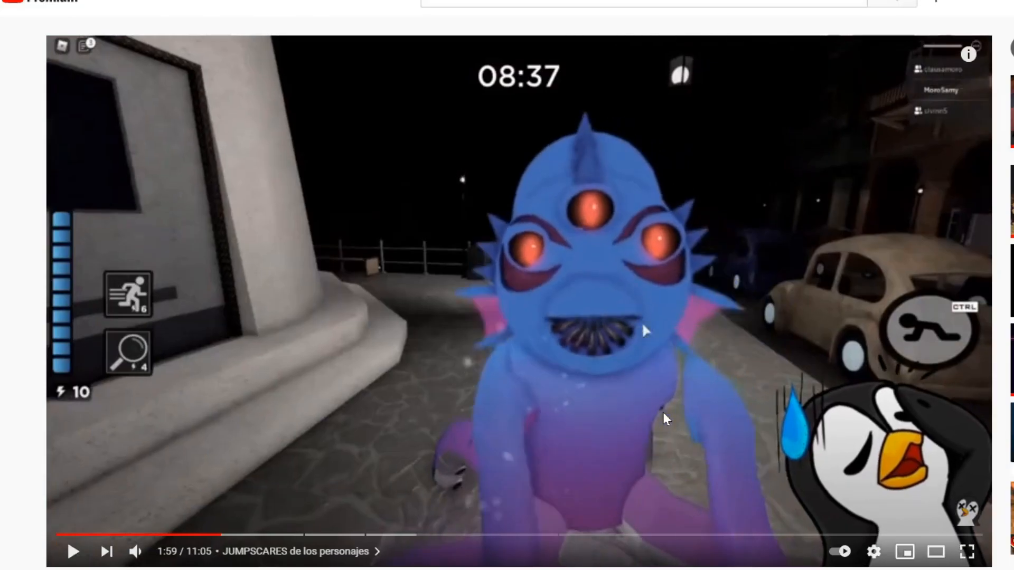
click(664, 414)
click(664, 418)
click(664, 419)
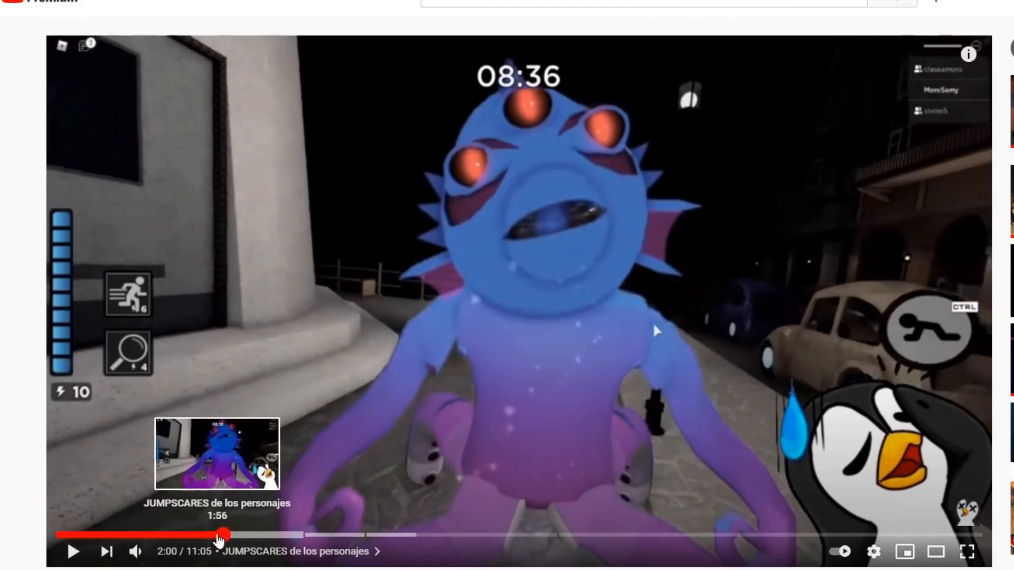
- Rewind the reference video to 1:56 and replay the jumpscare with pauses to study the arm and head poses
click(217, 535)
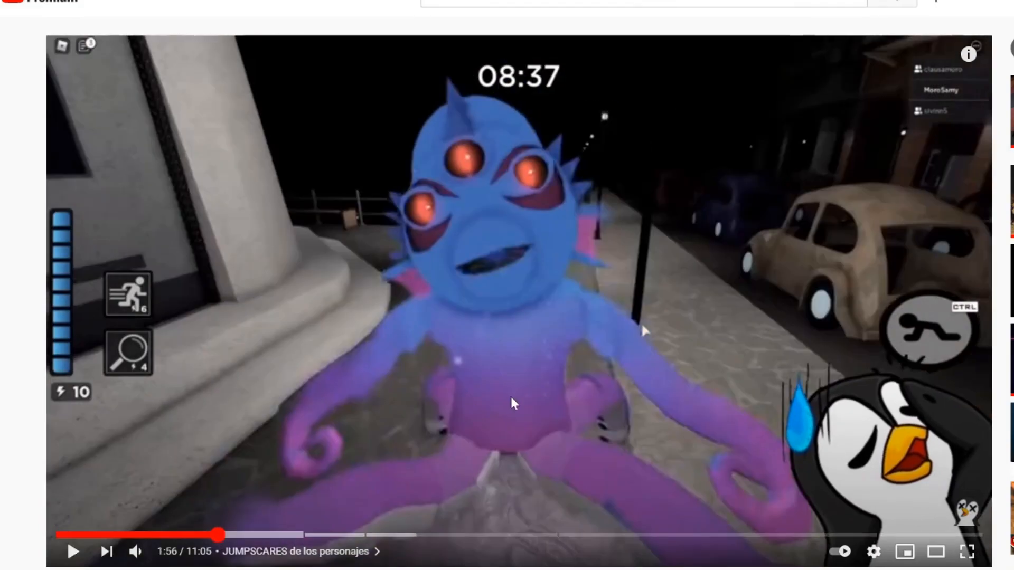
click(396, 429)
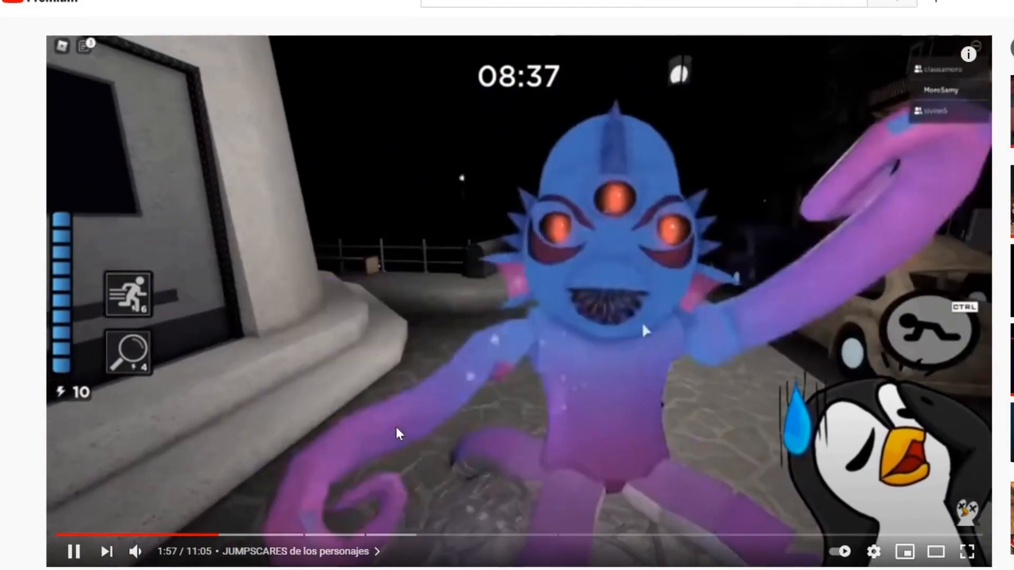
click(397, 429)
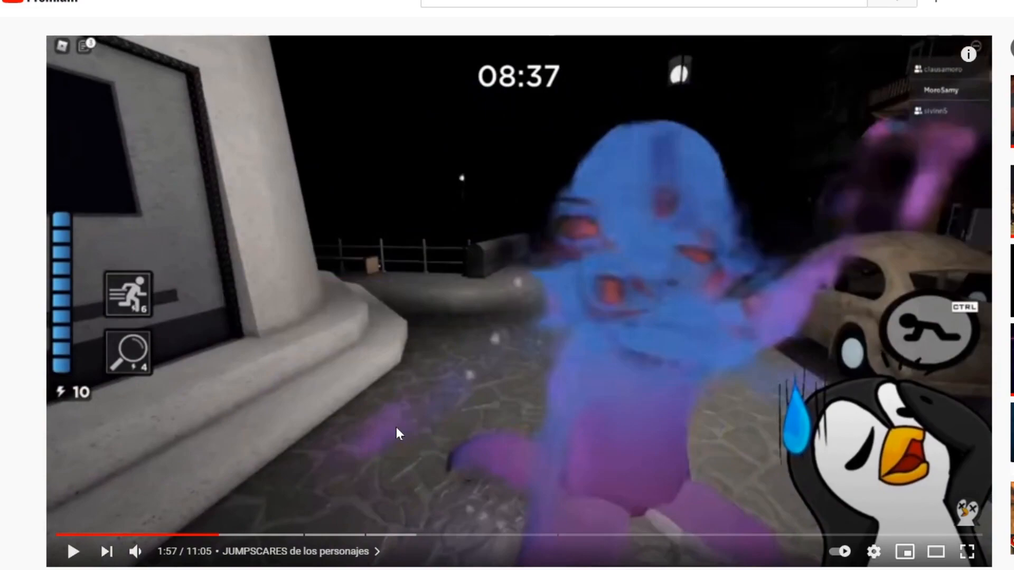
click(396, 427)
click(395, 427)
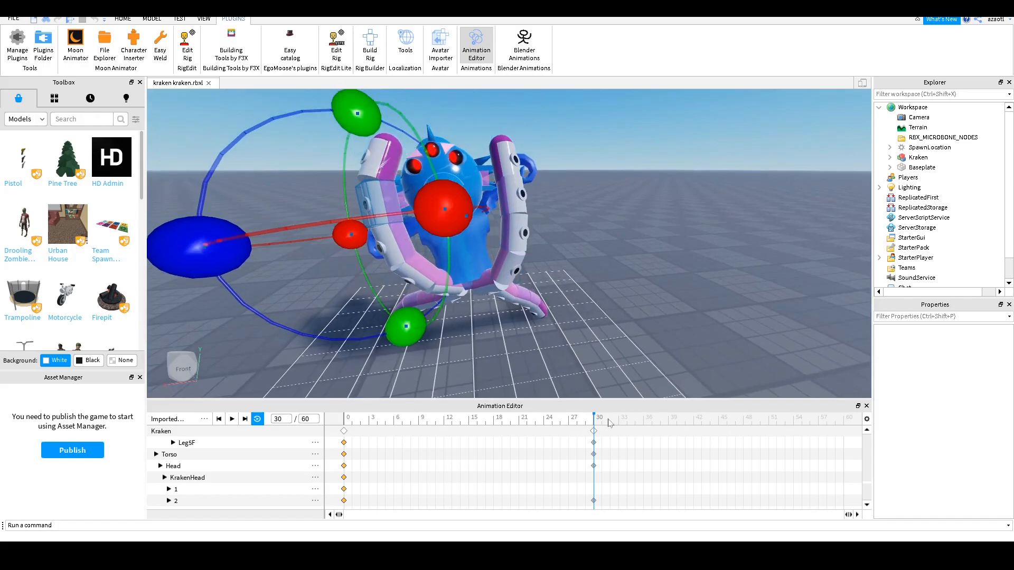
- Return to Roblox Studio and copy all of the kraken's keyframes from frame 0 to frame 60
drag(721, 426, 827, 427)
right_drag(553, 315, 553, 280)
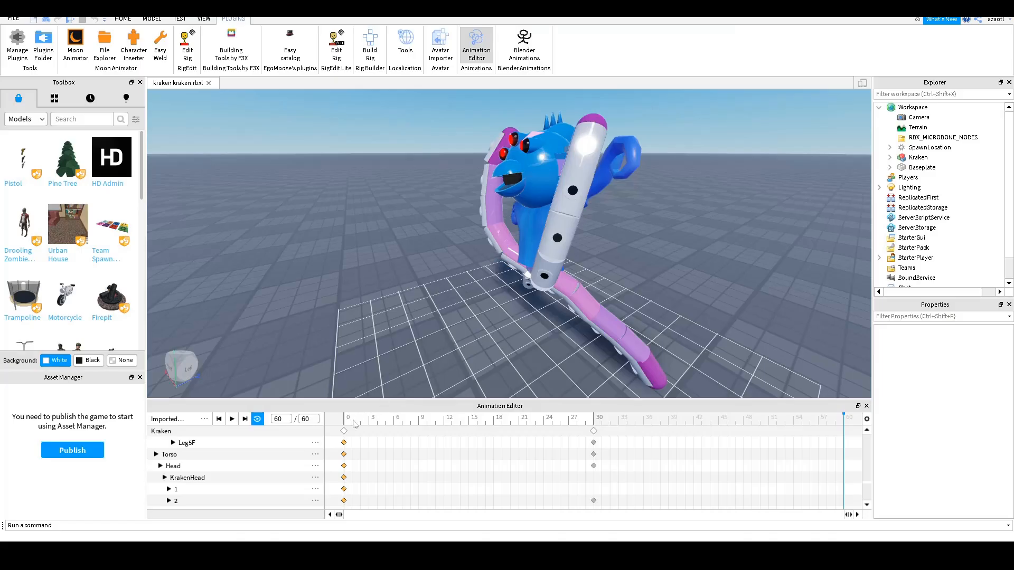
click(449, 546)
click(341, 427)
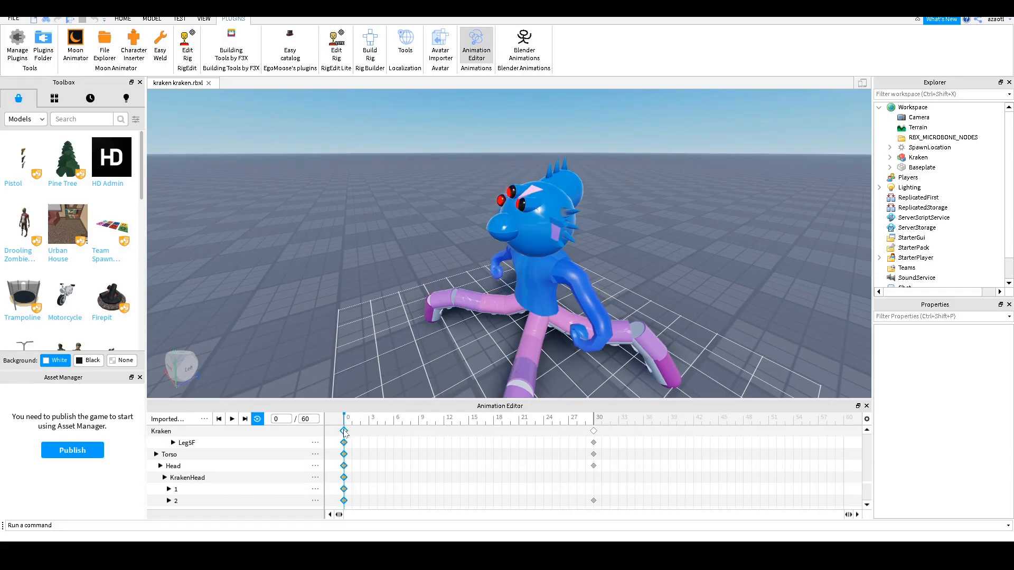
click(826, 419)
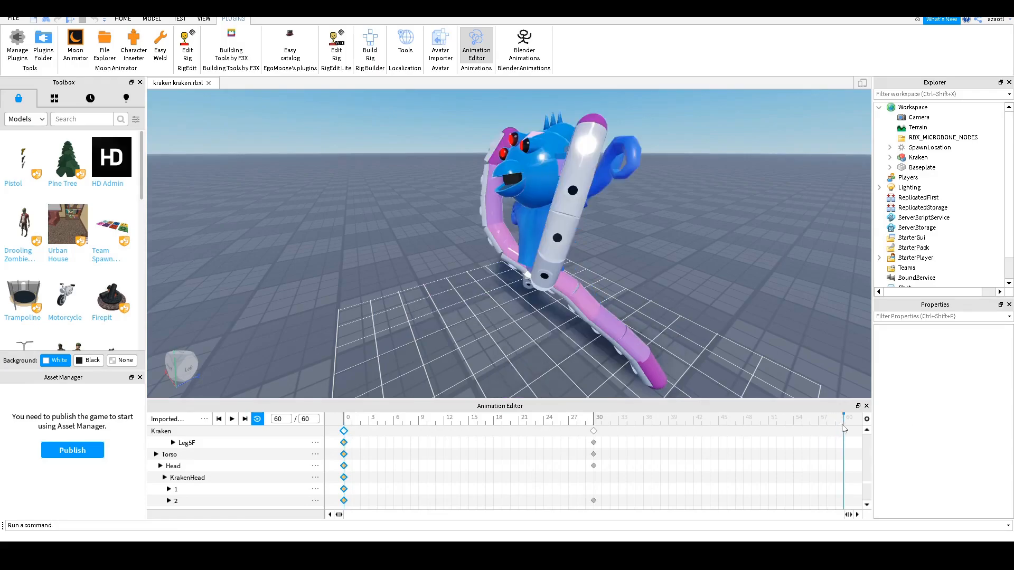
key(ctrl+v)
drag(769, 424, 843, 431)
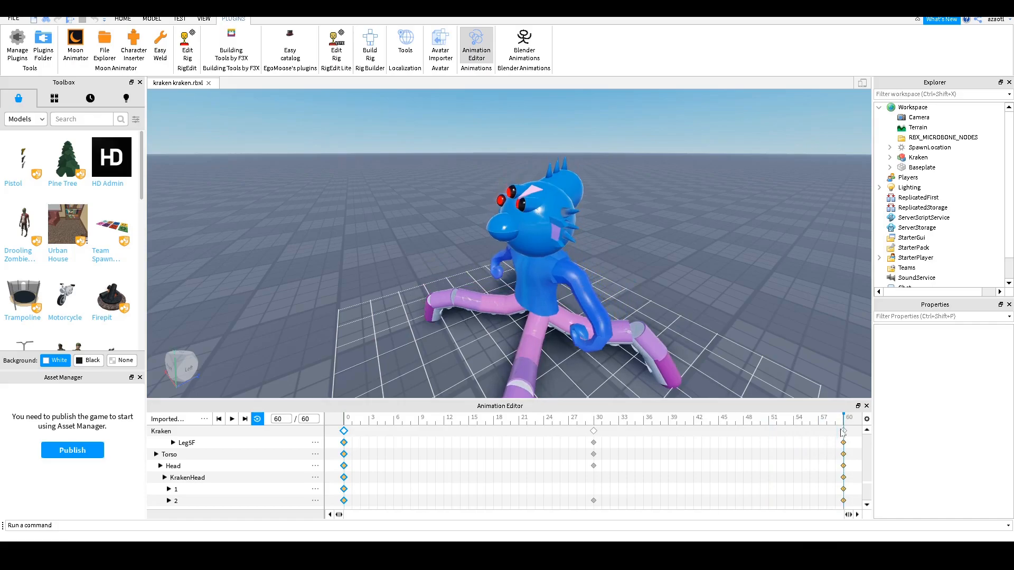
- Rotate the kraken's torso forward at frame 60 so its upper body leans over the front tentacles
right_drag(699, 321, 700, 321)
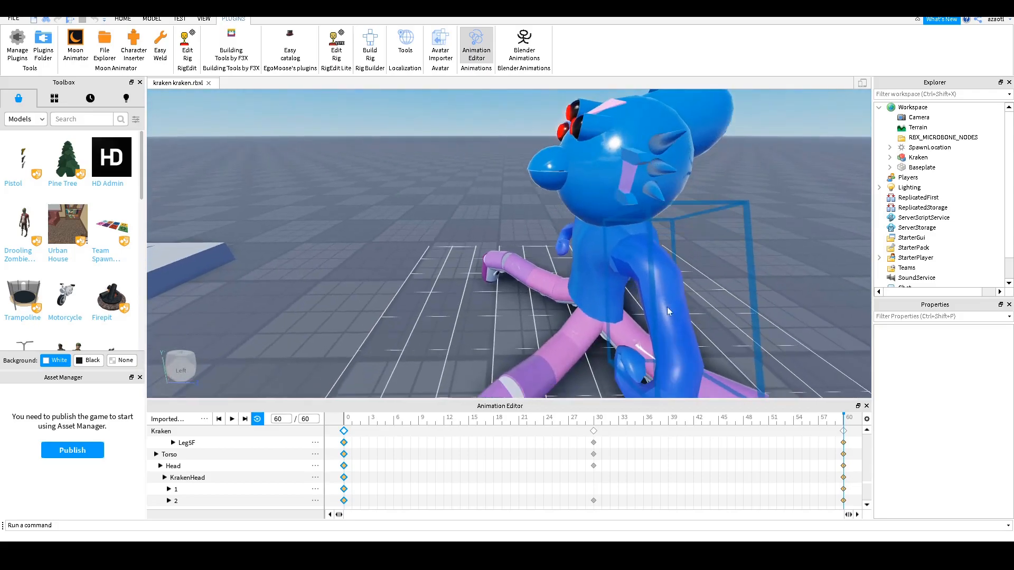
click(581, 257)
drag(447, 301, 477, 361)
right_drag(475, 285, 476, 284)
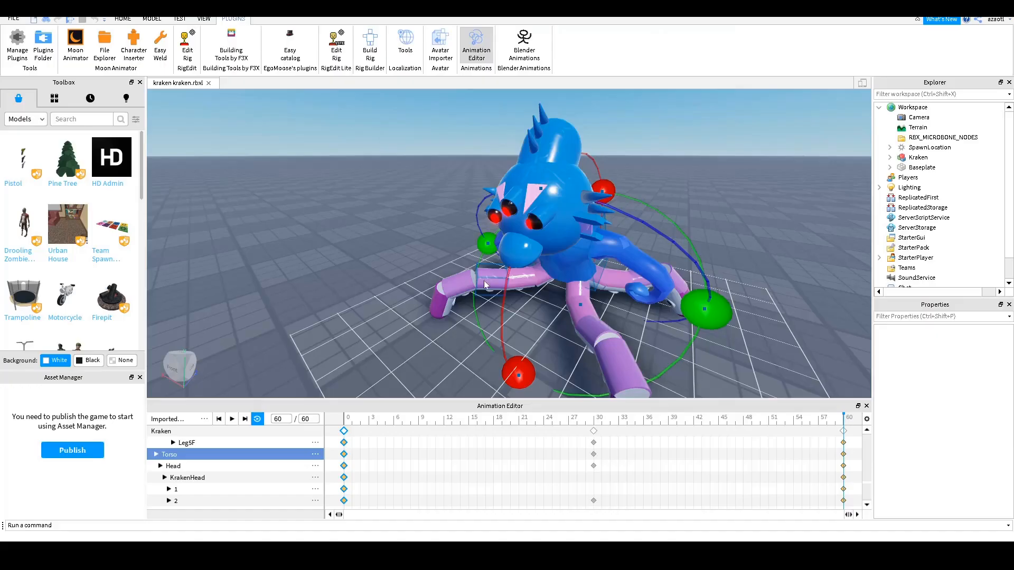
- Select the kraken's left arm and rotate it forward at frame 60
right_drag(484, 284, 484, 284)
right_drag(625, 262, 624, 261)
click(634, 256)
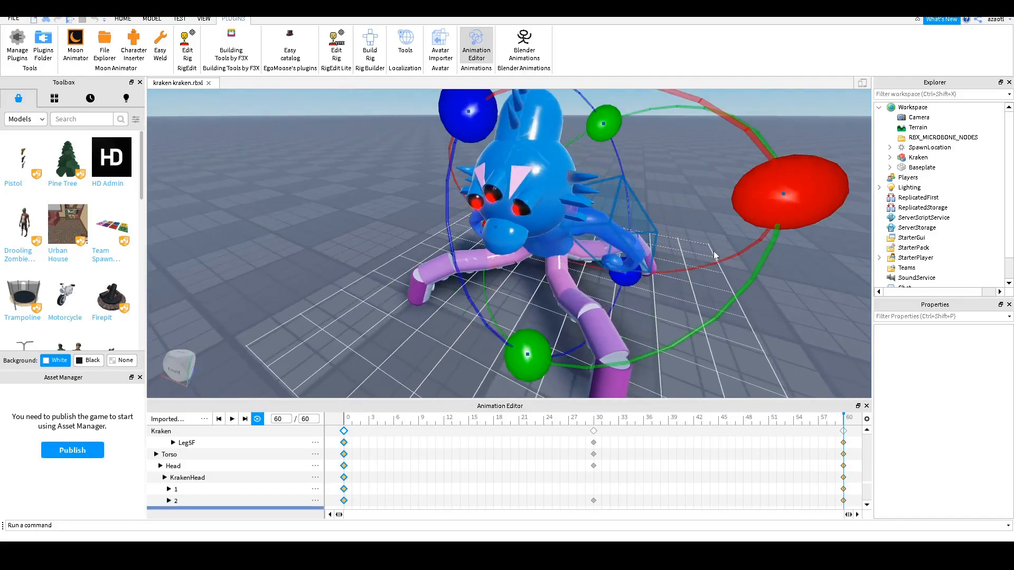
drag(775, 197, 652, 98)
right_drag(691, 166, 692, 169)
drag(587, 288, 446, 293)
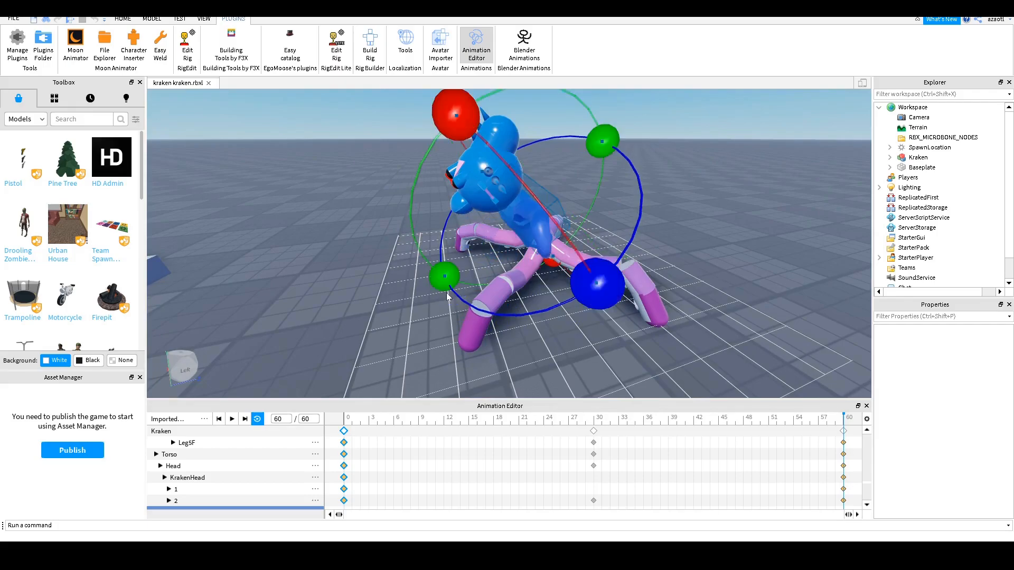
- Refine the left arm's rotation on several axes at frame 60 so it curls in front of the chest
right_drag(599, 190, 599, 190)
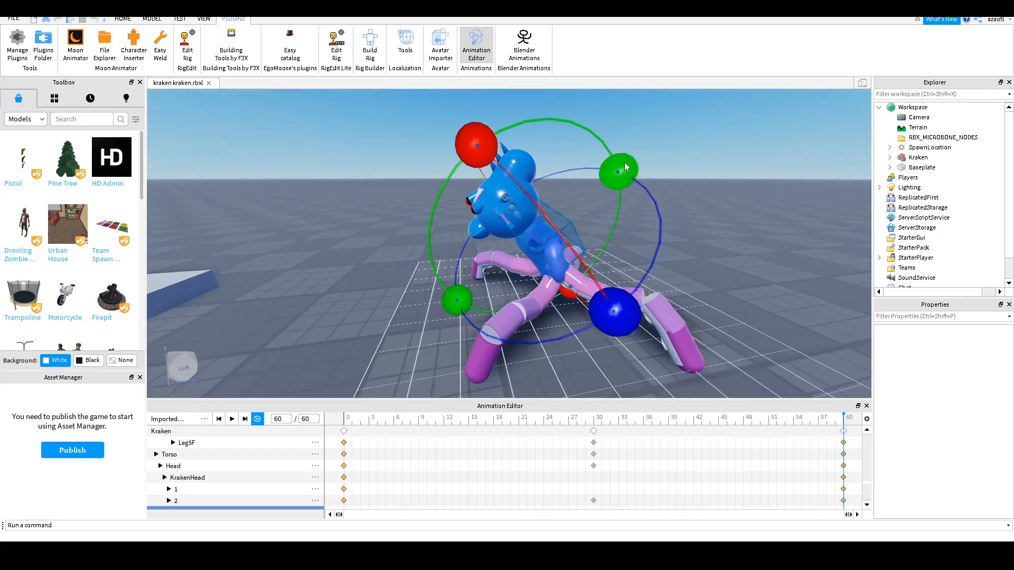
drag(625, 163, 590, 271)
right_drag(591, 271, 662, 140)
drag(661, 140, 616, 309)
key(a)
right_drag(604, 294, 612, 280)
drag(600, 155, 516, 117)
drag(500, 271, 507, 273)
- Select the kraken's right arm and rotate it away from its lowered position at frame 60
right_drag(511, 274, 512, 275)
key(ctrl+2)
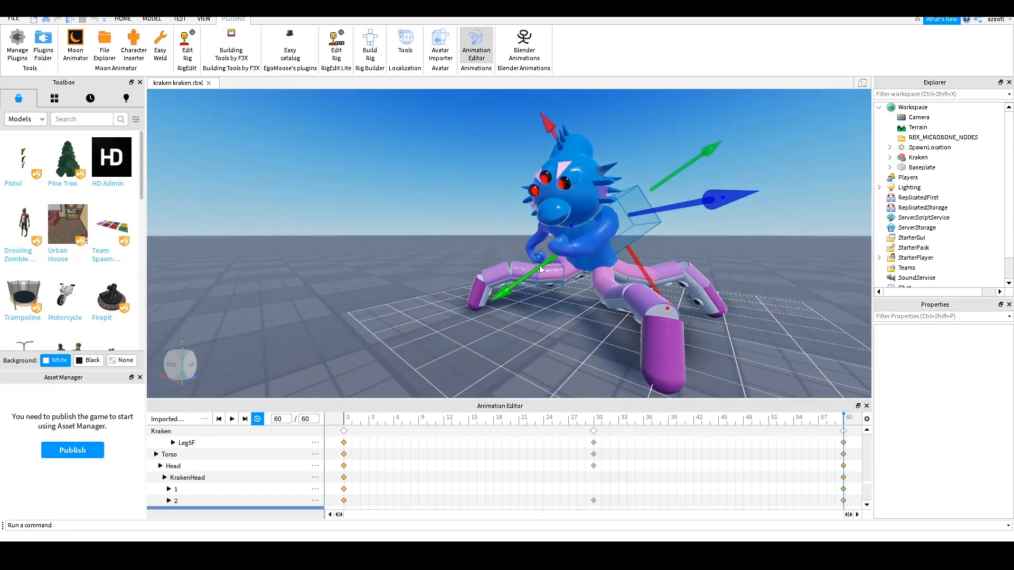
right_drag(532, 271, 533, 272)
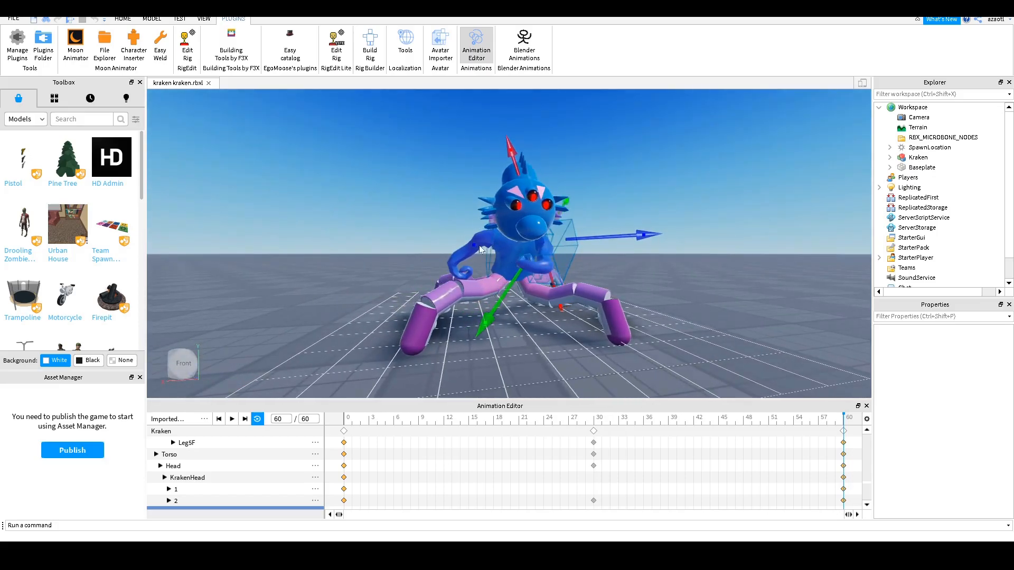
click(405, 268)
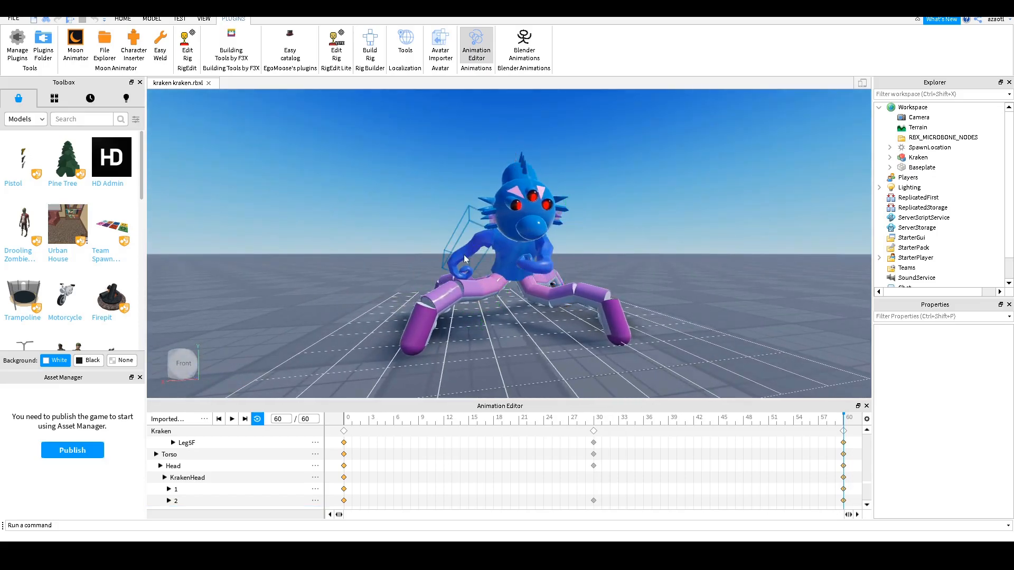
click(464, 257)
key(r)
drag(413, 200, 478, 165)
- Rotate the right arm across the chest on several axes at frame 60 and shift its position slightly to meet the left arm
right_drag(550, 233, 550, 249)
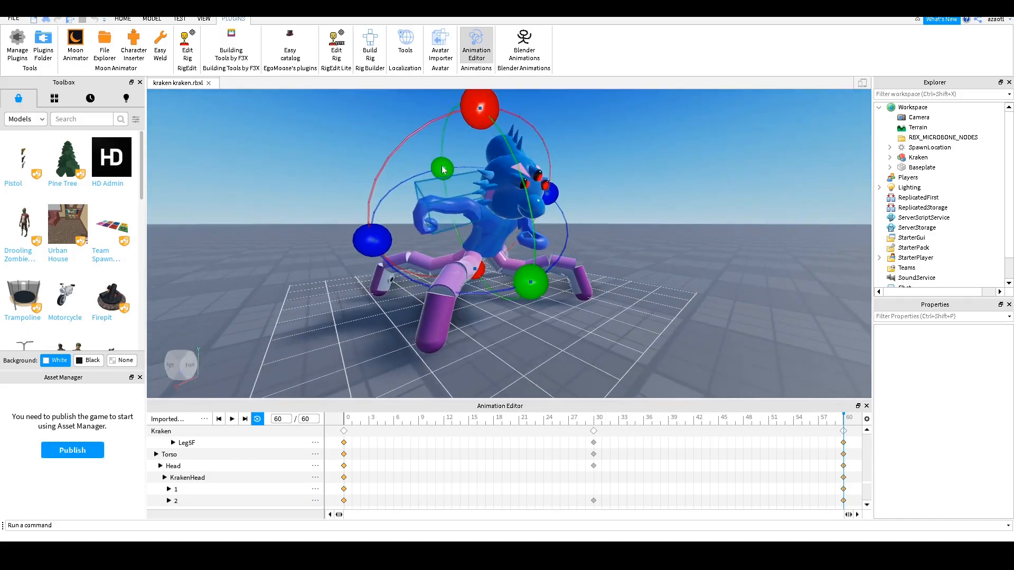
drag(442, 167, 486, 270)
right_drag(497, 272, 502, 273)
key(d)
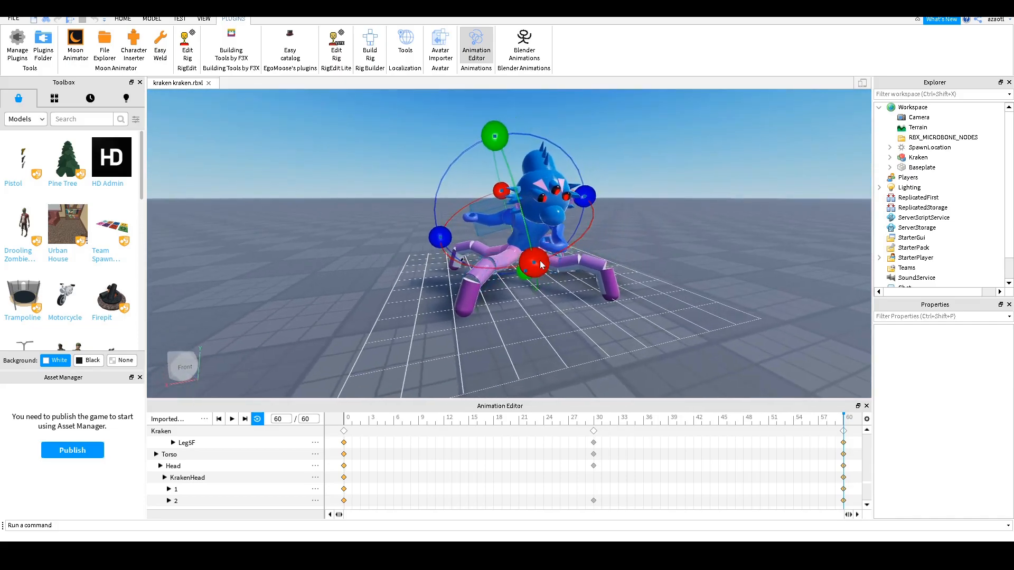
drag(543, 261, 559, 151)
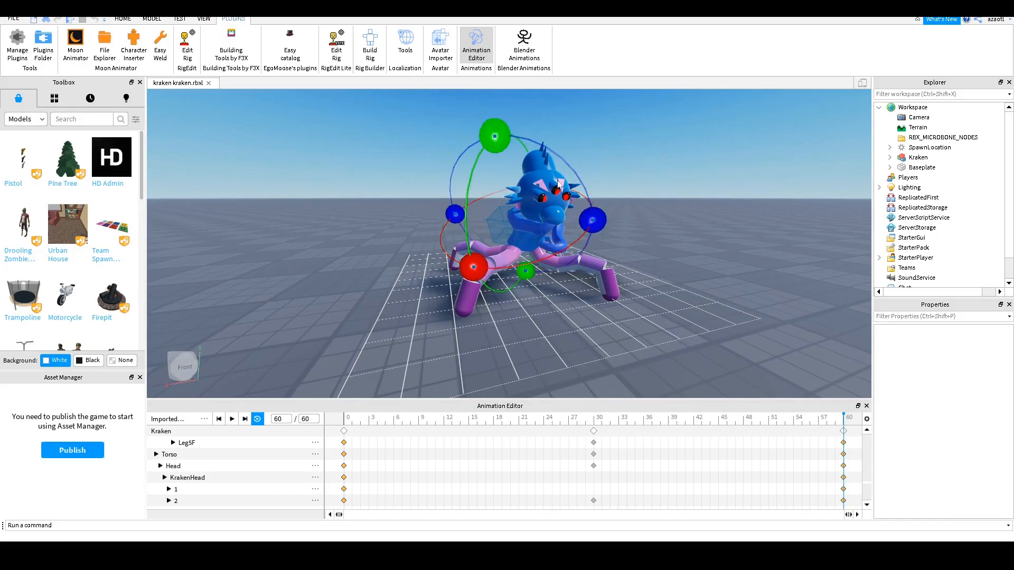
drag(592, 218, 592, 251)
drag(474, 264, 491, 271)
key(ctrl+2)
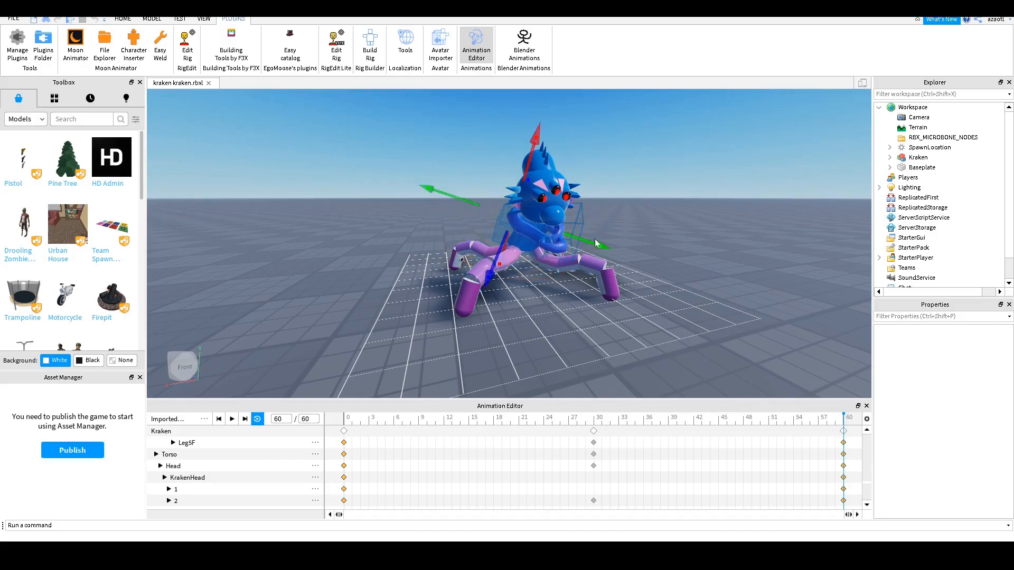
mouse_move(591, 246)
mouse_down()
mouse_move(605, 252)
mouse_move(598, 261)
mouse_up()
right_drag(598, 261, 598, 261)
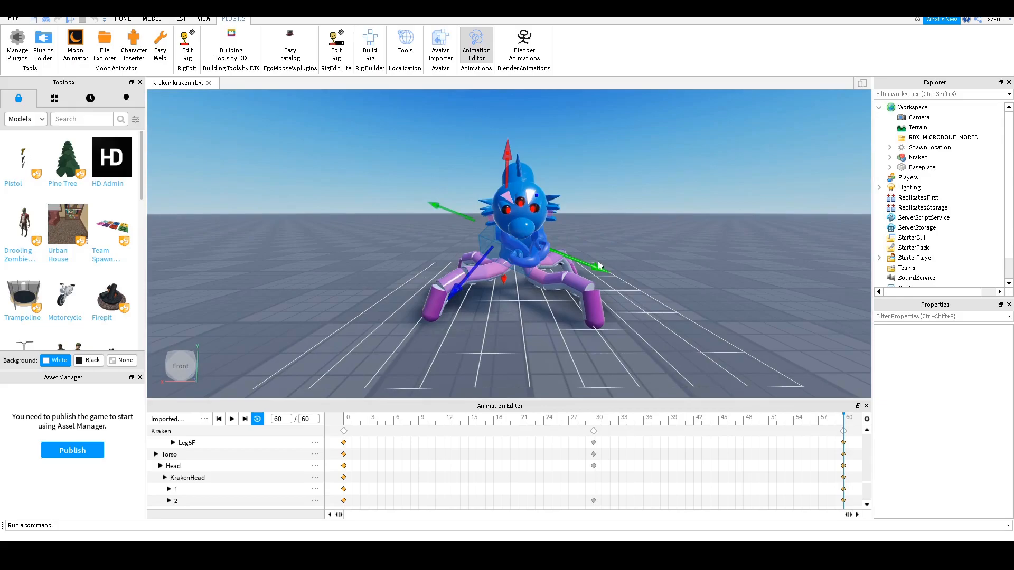
- Rotate the kraken's lower jaw downward at frame 60 to open its mouth
scroll(585, 284, up, 5)
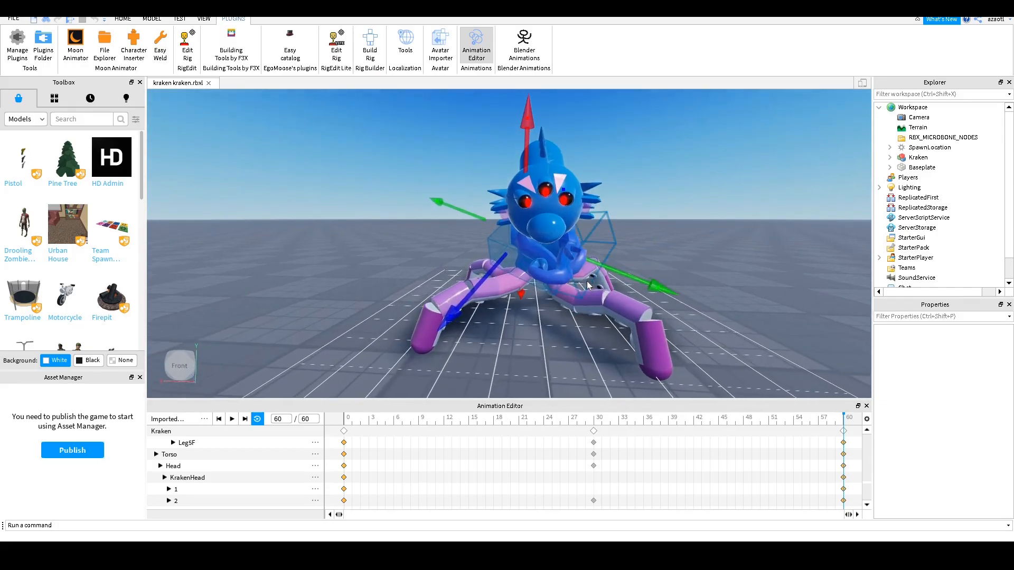
scroll(584, 285, up, 5)
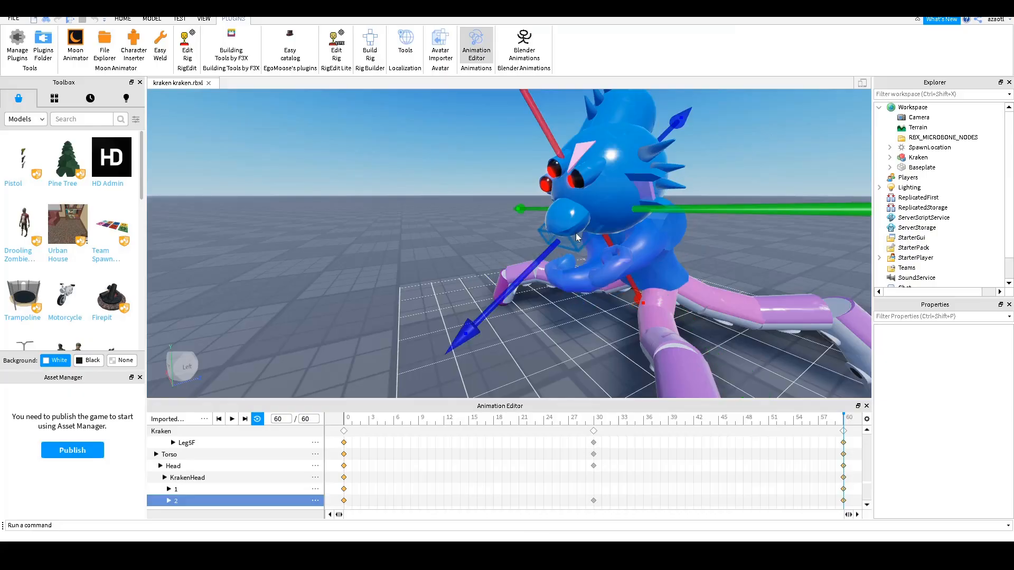
key(ctrl+4)
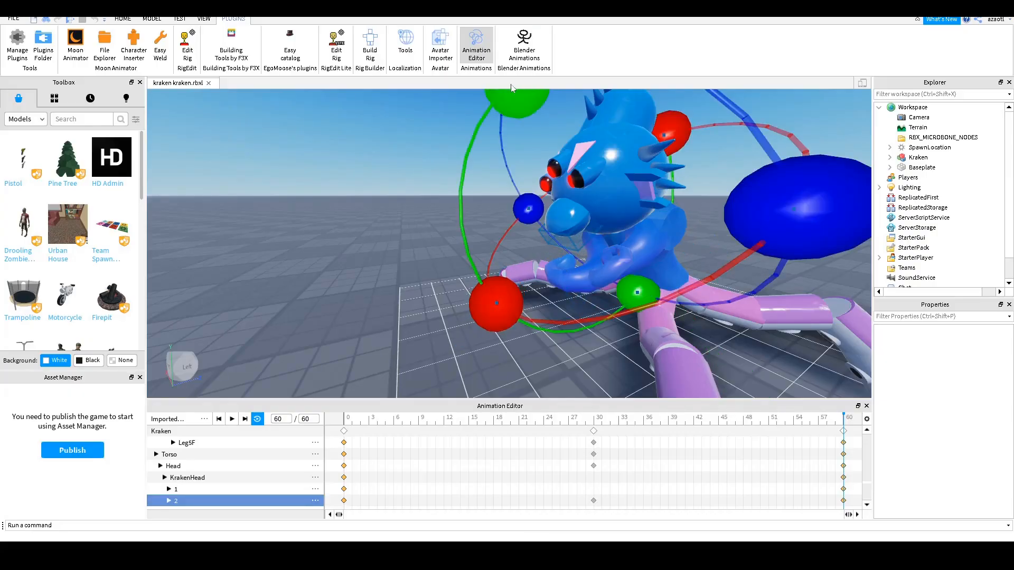
drag(512, 94, 544, 206)
key(a)
right_drag(537, 225, 533, 230)
key(a)
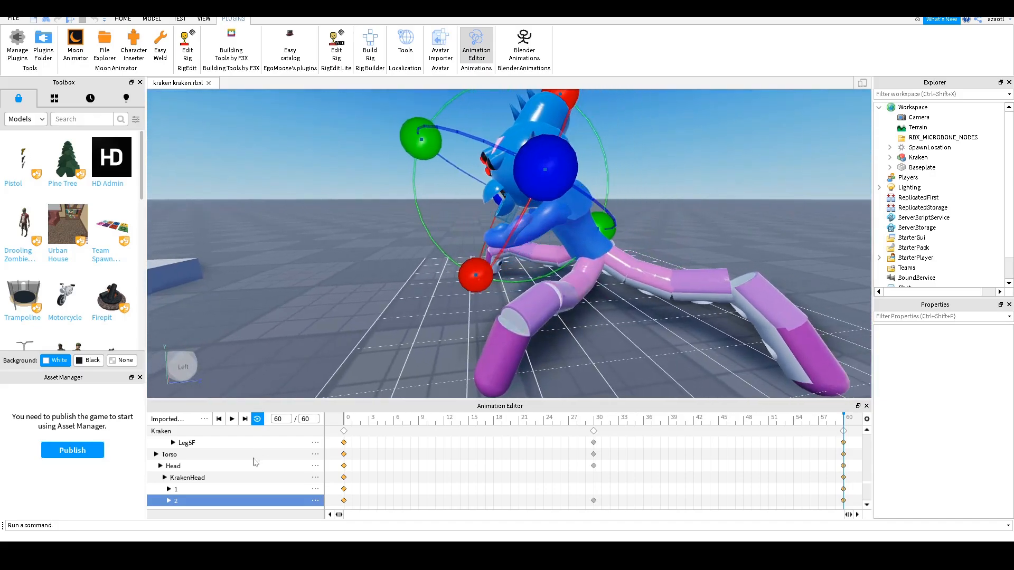
- Move the kraken's head slightly forward and up from the torso at frame 60
click(201, 466)
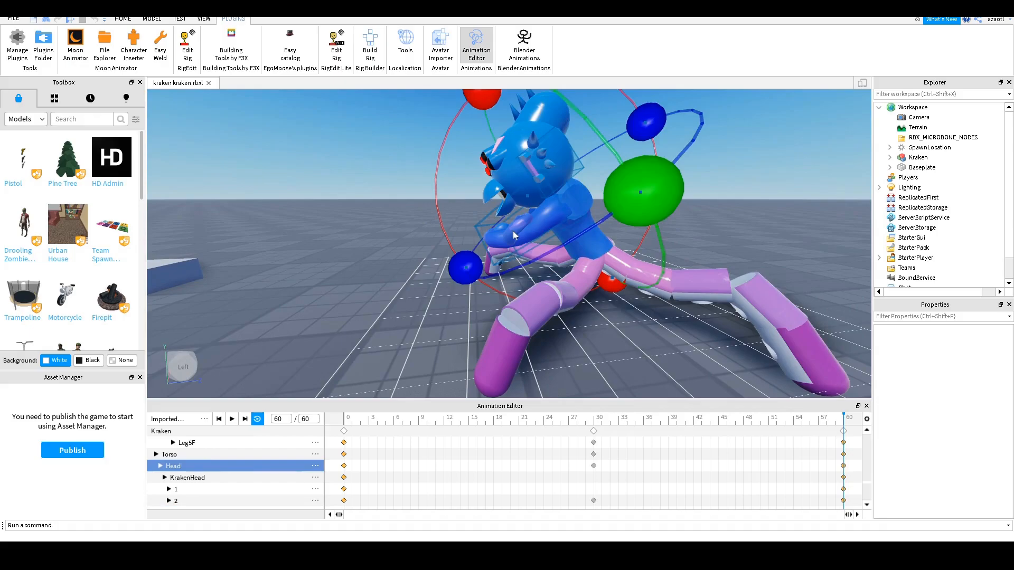
key(ctrl+2)
drag(481, 261, 458, 270)
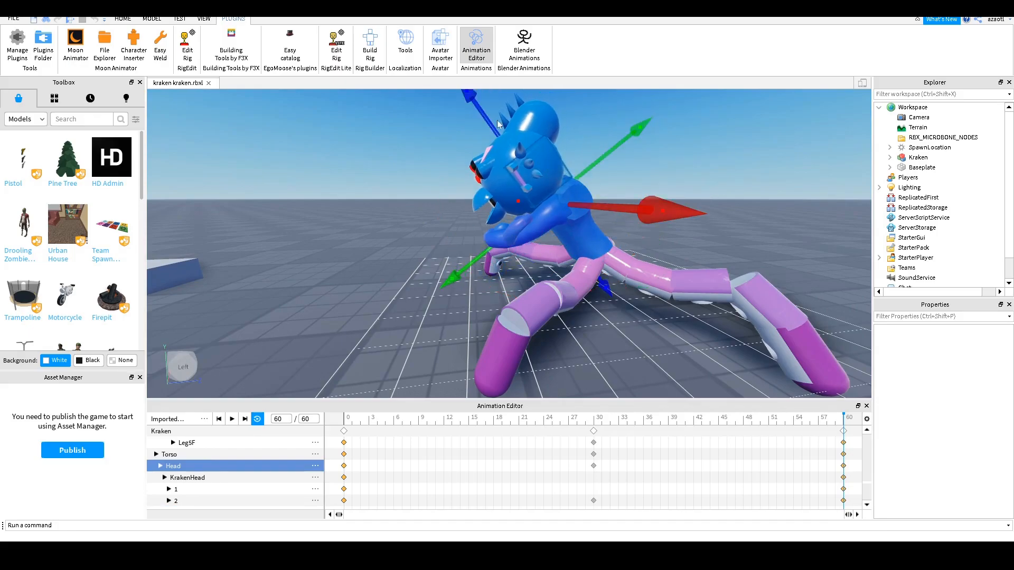
drag(483, 120, 481, 116)
right_drag(486, 168, 487, 169)
key(a)
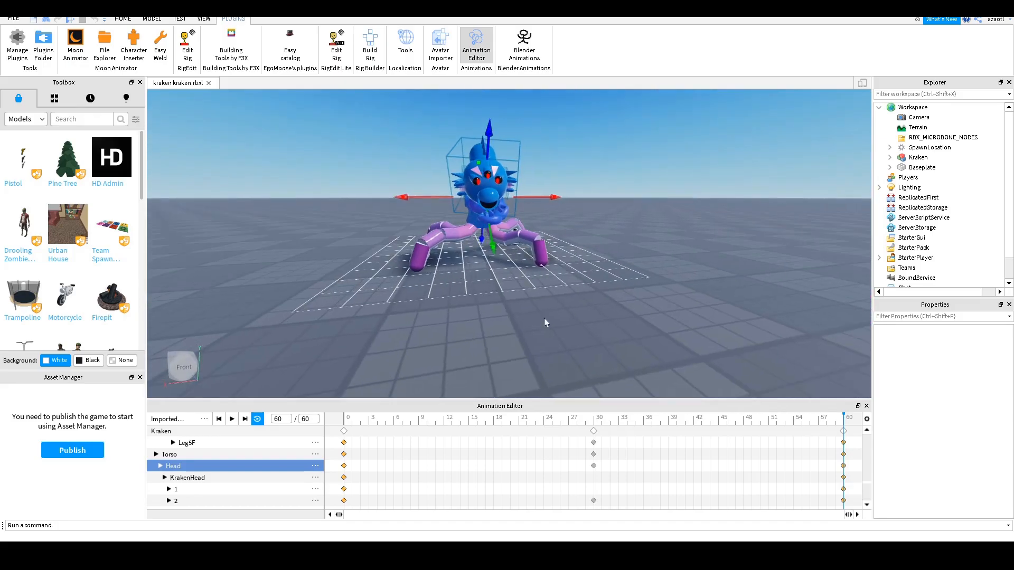
- Play the animation from frame 0 to review the poses up to frame 60
drag(535, 422, 346, 441)
key(space)
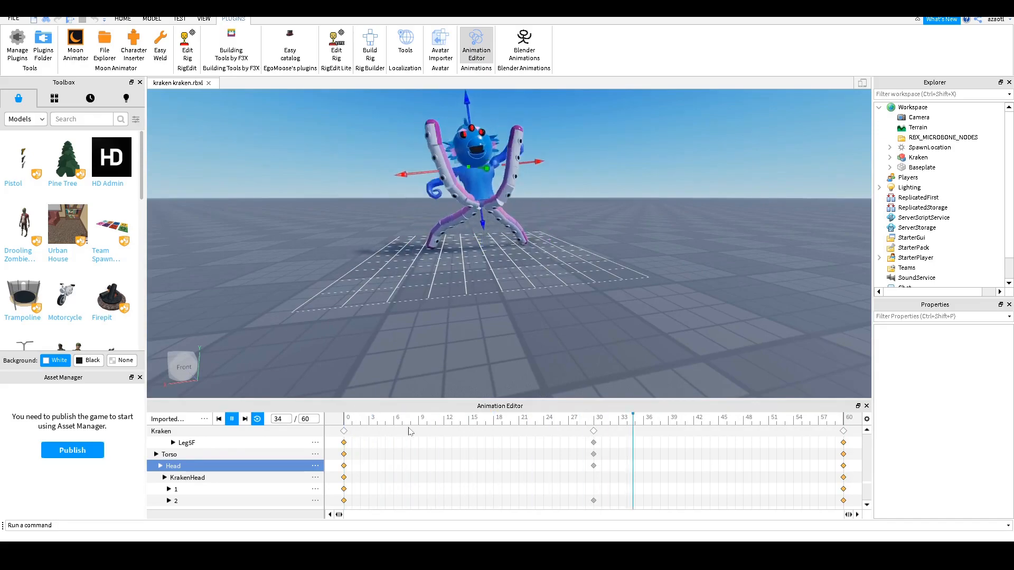
key(space)
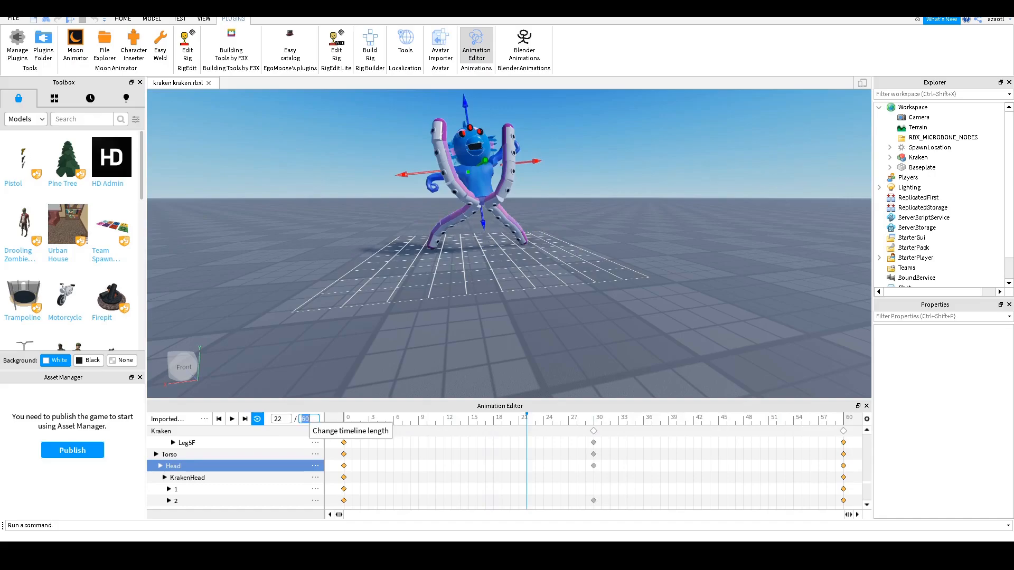
- Set the timeline length to 120 frames and copy all of the kraken's frame 0 keyframes to frame 120
text(0)
key(Return)
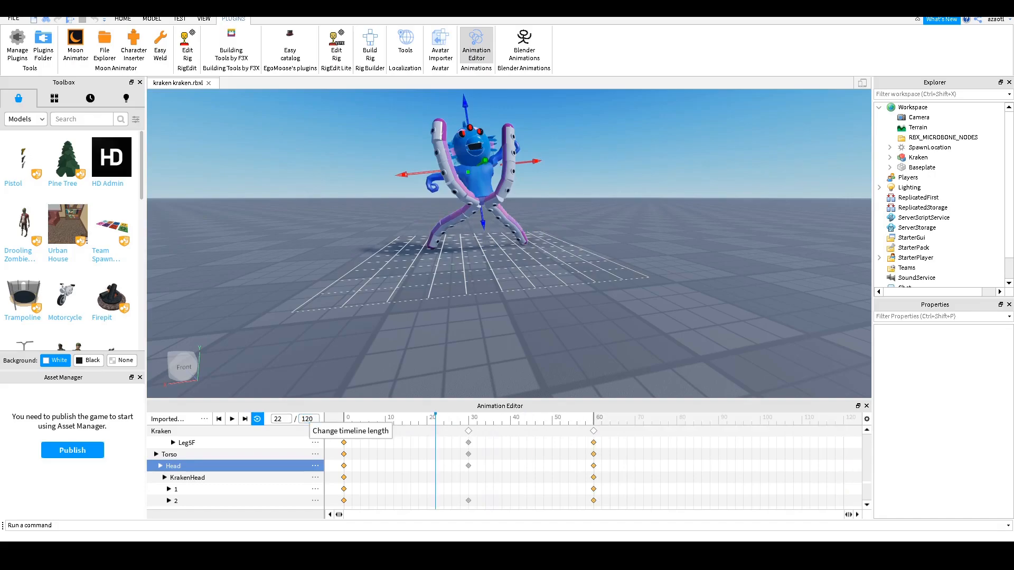
click(590, 420)
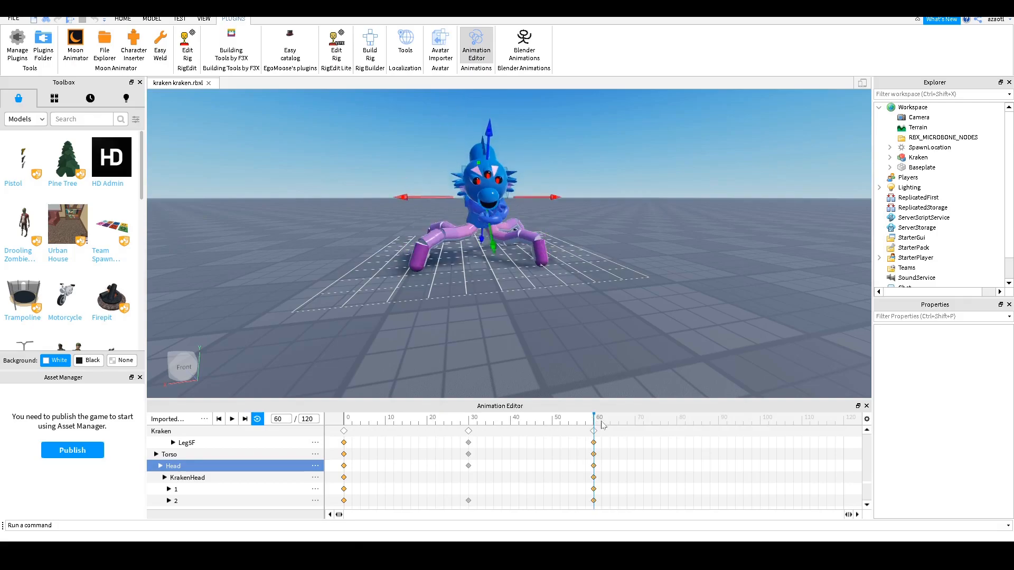
click(346, 423)
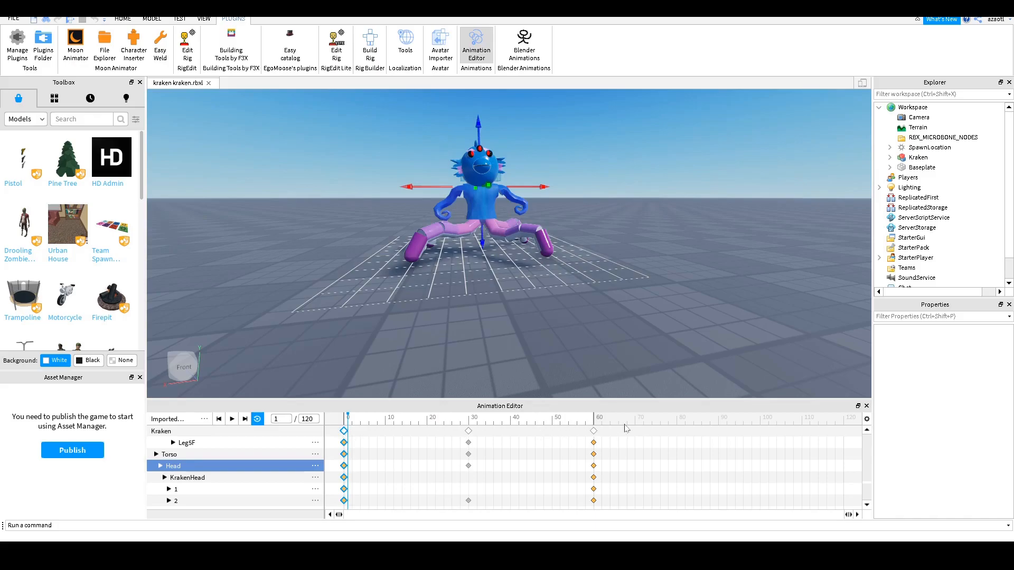
drag(625, 424, 644, 425)
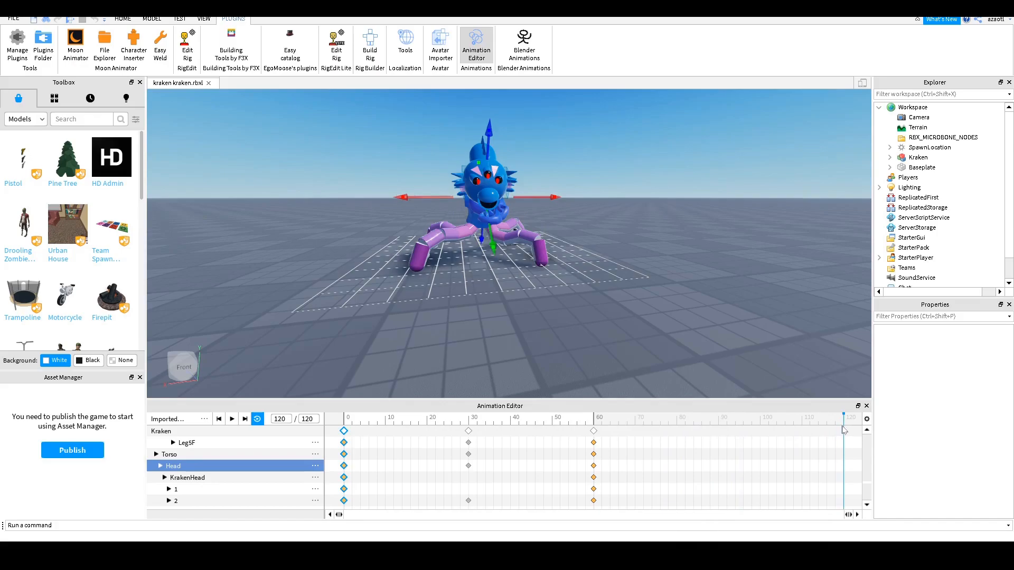
key(ctrl+v)
- Copy all of the kraken's keyframes from frame 60 to frame 90
click(589, 421)
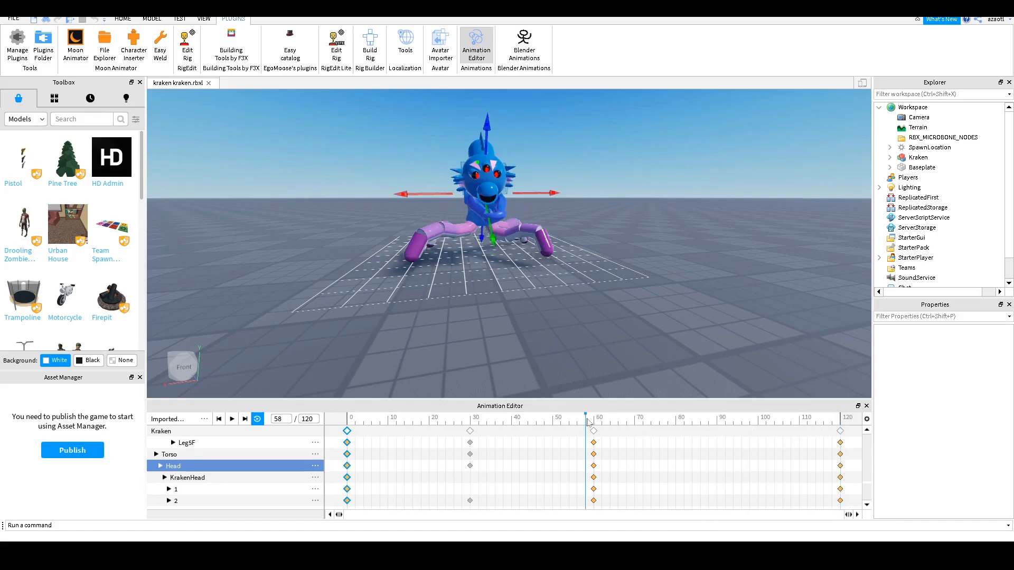
drag(591, 423, 595, 422)
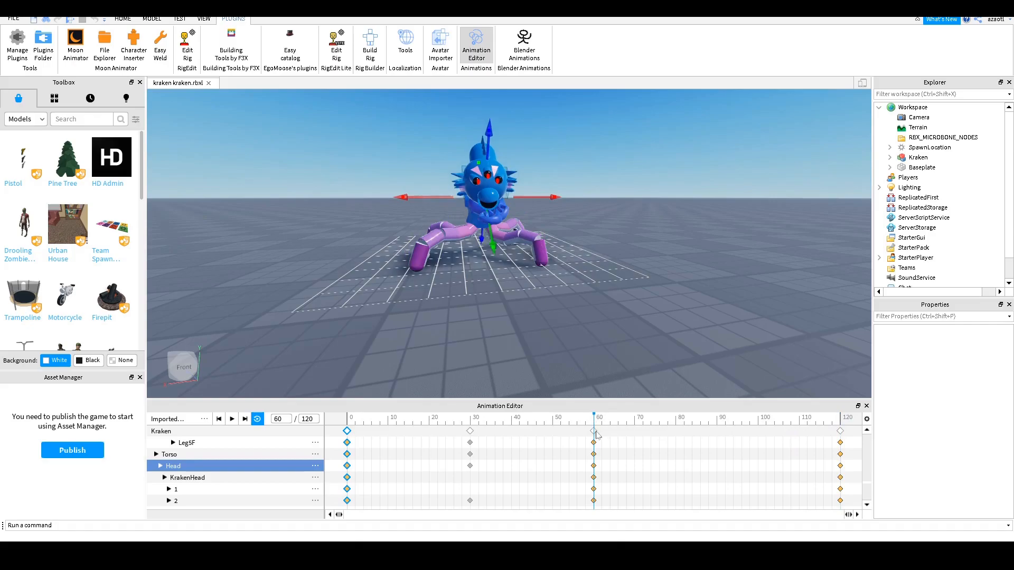
click(593, 431)
drag(598, 428, 716, 435)
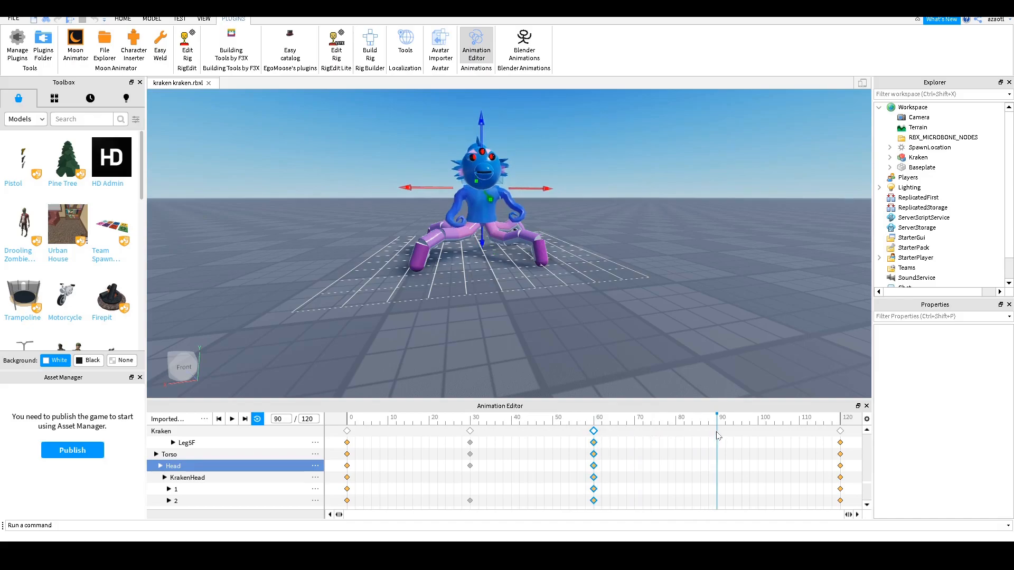
key(ctrl+v)
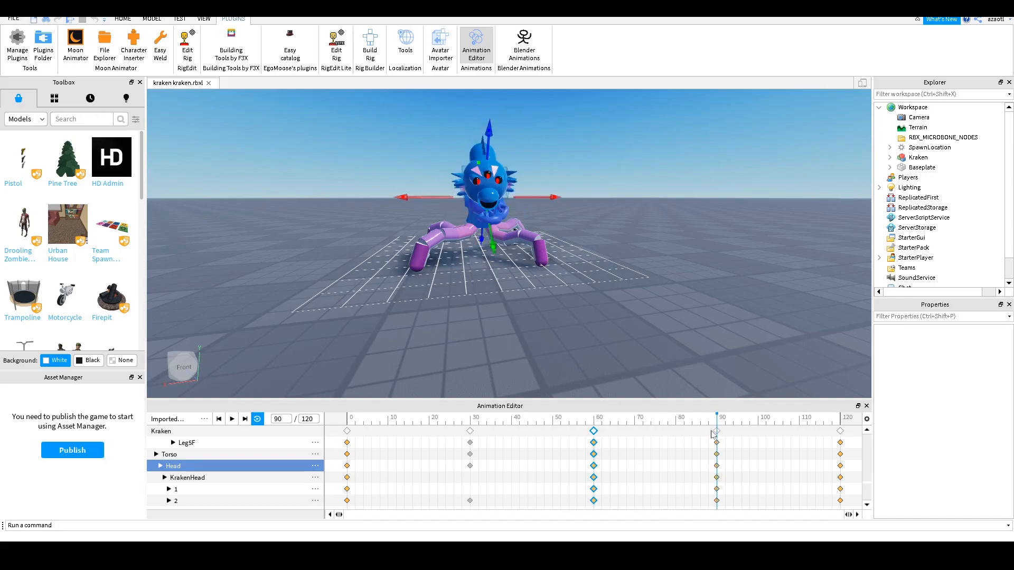
- Play back the extended animation to review the lunge and the return to the starting pose
drag(639, 422, 585, 401)
key(space)
key(space)
double_click(585, 401)
- Move the kraken's head slightly farther forward and down at frame 90
key(w)
right_drag(628, 304, 627, 304)
key(d)
key(d)
key(e)
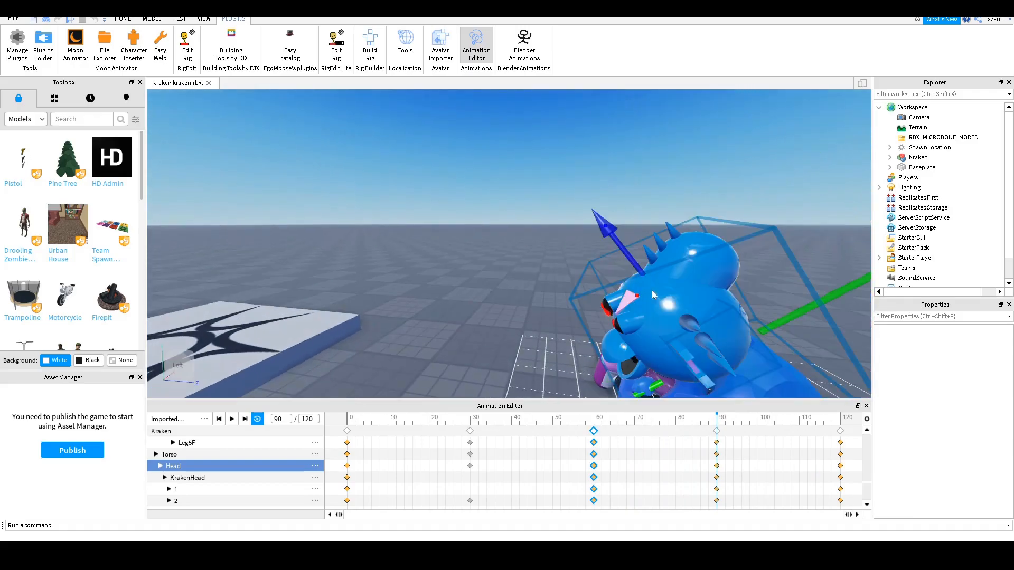
key(q)
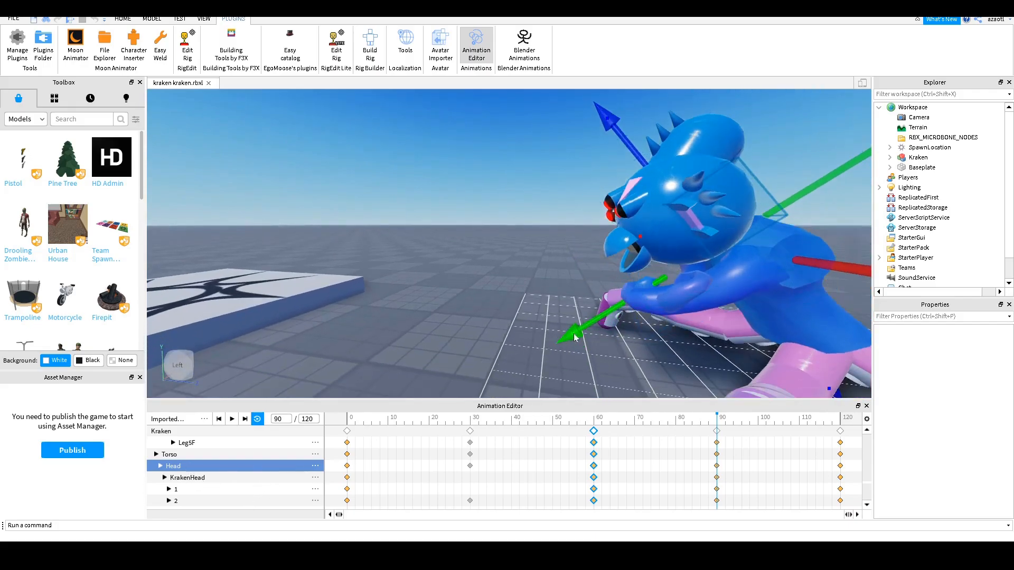
drag(575, 337, 568, 342)
- Rotate the kraken's lower jaw at frame 90 so the mouth is slightly less open
click(621, 276)
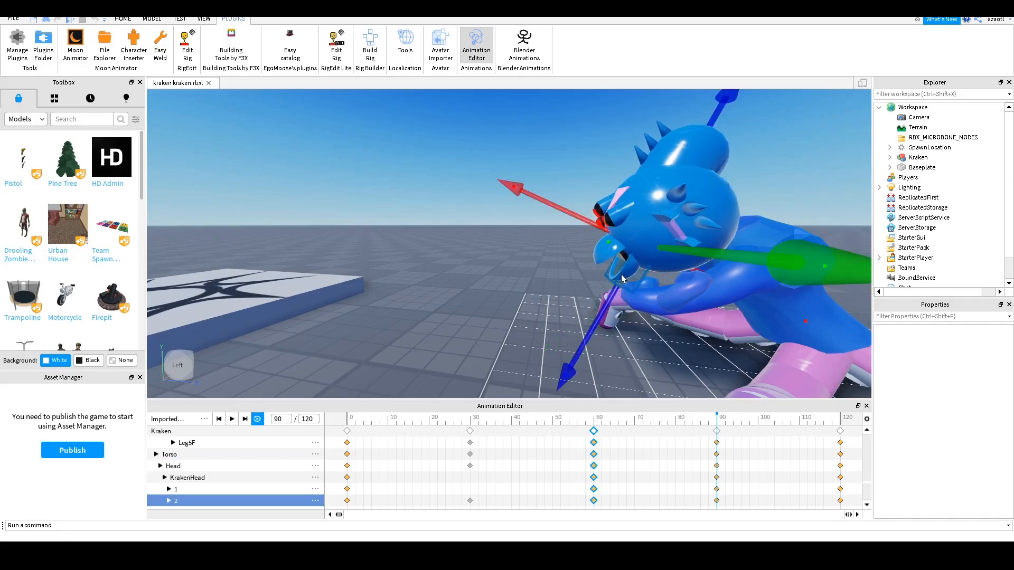
key(ctrl+4)
drag(525, 184, 531, 165)
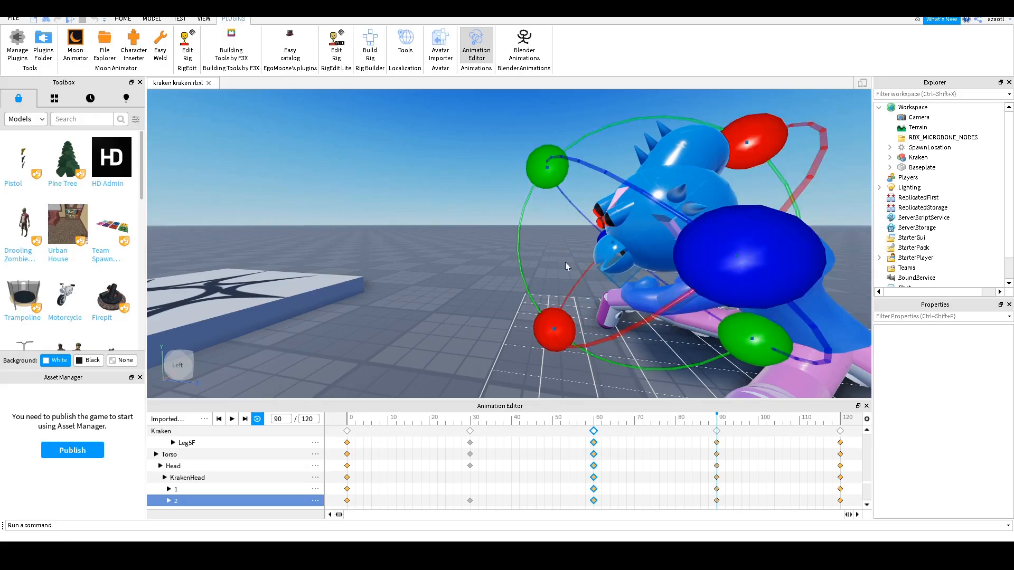
right_drag(659, 304, 659, 303)
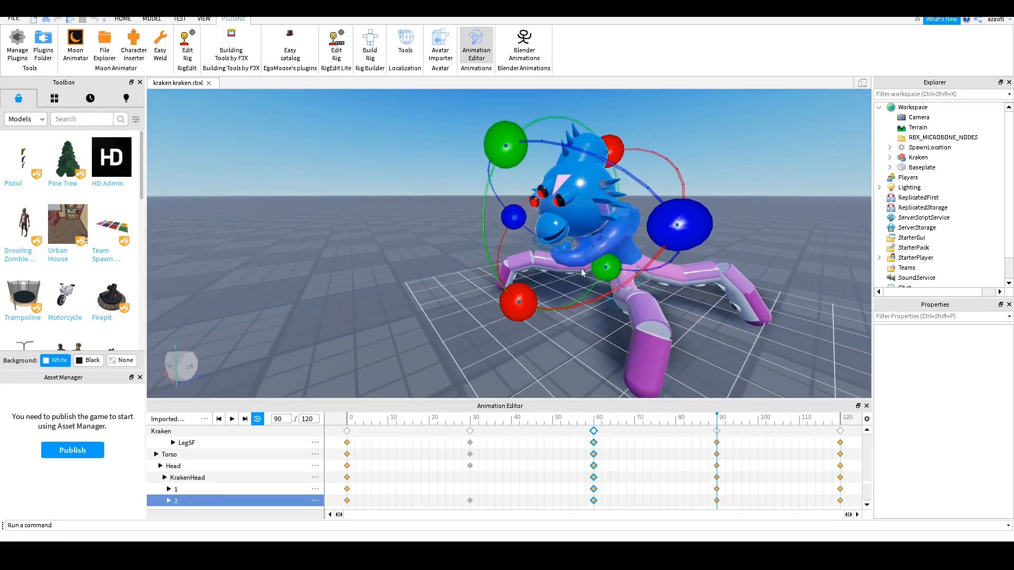
- Select the kraken's left arm and adjust its rotation slightly on several axes at frame 90
right_drag(594, 248, 585, 282)
drag(642, 245, 631, 255)
click(528, 261)
click(530, 255)
mouse_move(609, 253)
mouse_down()
mouse_move(635, 247)
mouse_move(617, 249)
mouse_up()
right_drag(495, 313, 498, 310)
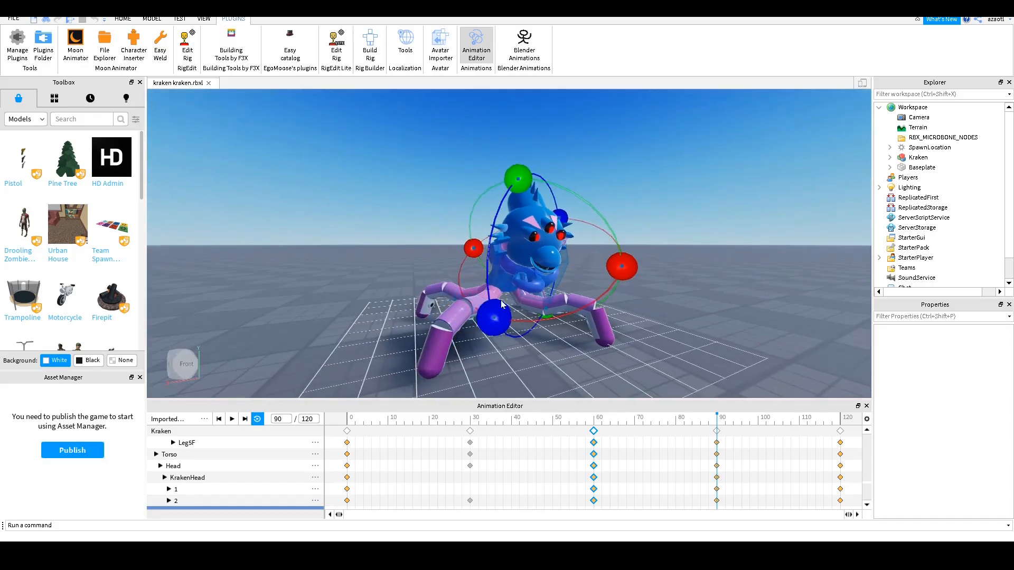
mouse_move(487, 326)
mouse_down()
mouse_move(478, 323)
mouse_move(502, 330)
mouse_move(480, 324)
mouse_up()
- Rotate the kraken's right arm slightly at frame 90 to vary how it folds over the chest
right_drag(585, 300, 586, 302)
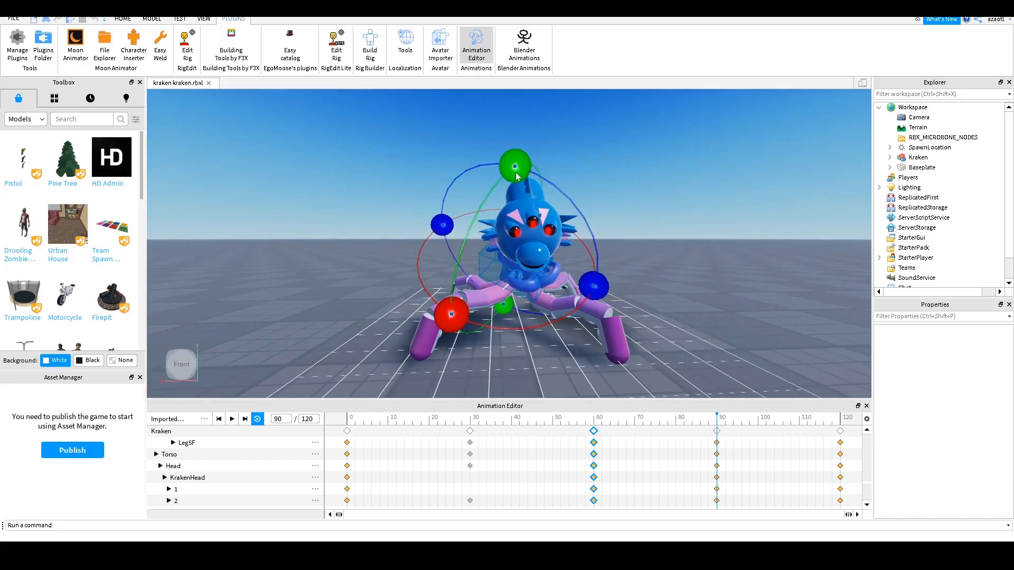
mouse_move(597, 288)
mouse_down()
mouse_move(607, 291)
mouse_move(590, 300)
mouse_up()
right_drag(553, 316, 550, 268)
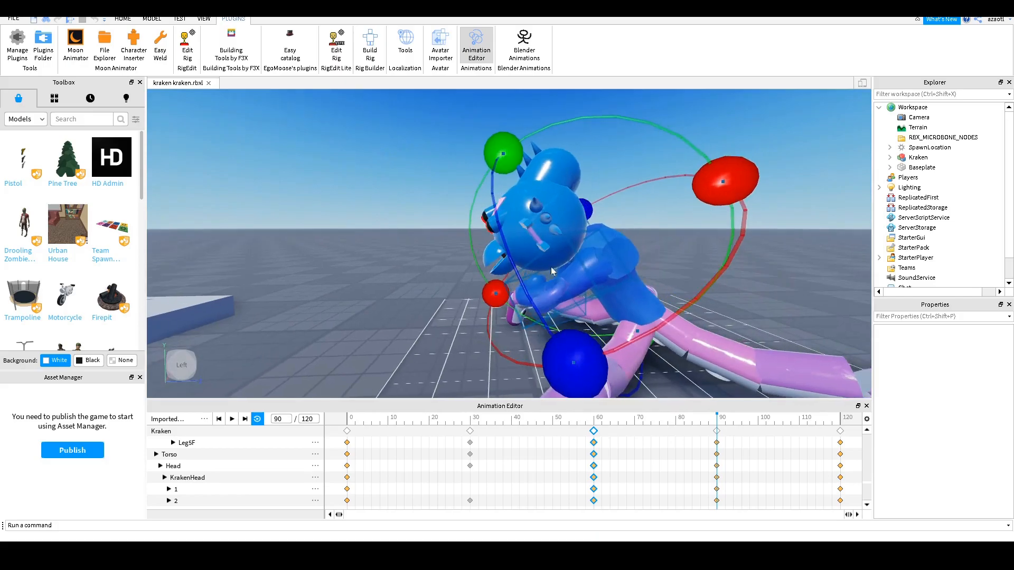
- Select the kraken's head and rotate it slightly at frame 90
click(174, 468)
key(ctrl+2)
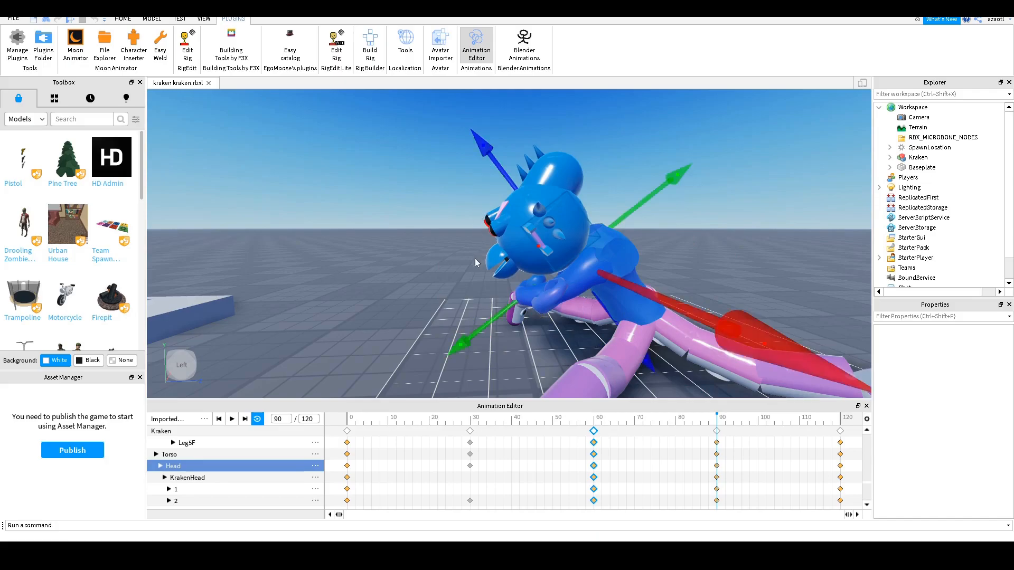
key(ctrl+4)
drag(475, 165, 473, 175)
right_drag(498, 267, 485, 267)
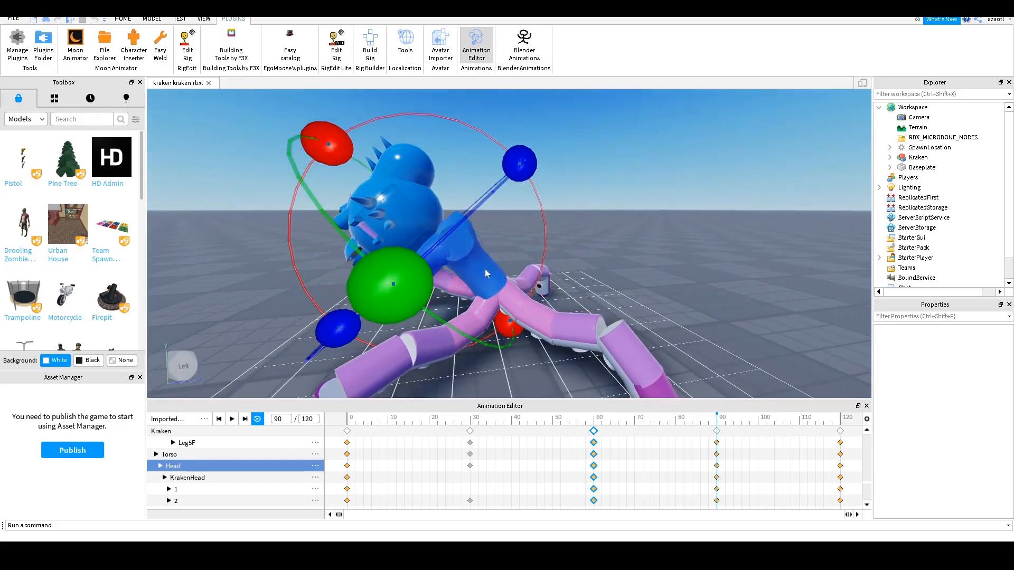
- Select the kraken's torso and move it slightly at frame 90 to vary the leaning pose
click(479, 271)
key(ctrl+2)
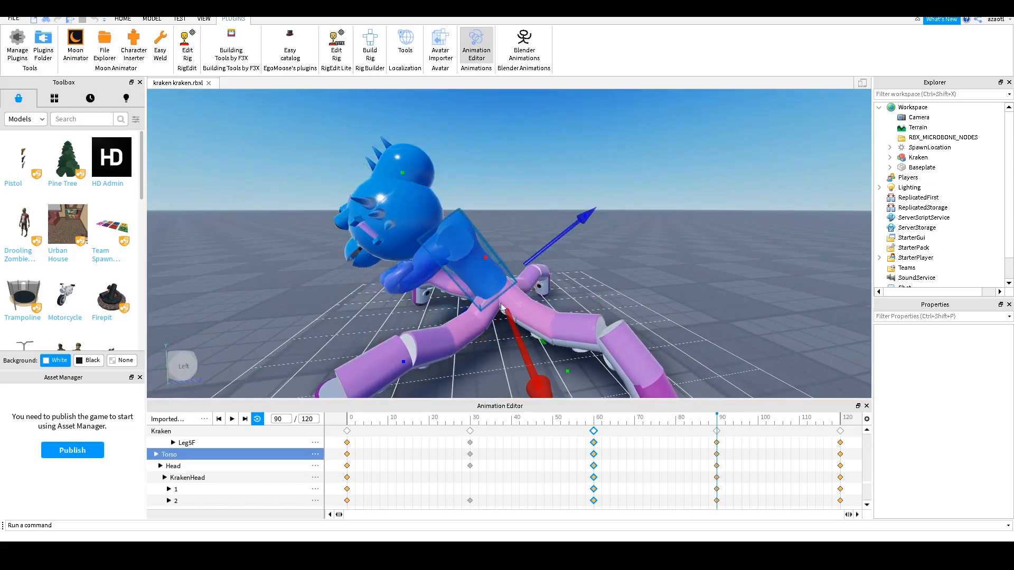
drag(427, 205, 431, 207)
right_drag(436, 257, 511, 264)
drag(630, 243, 621, 241)
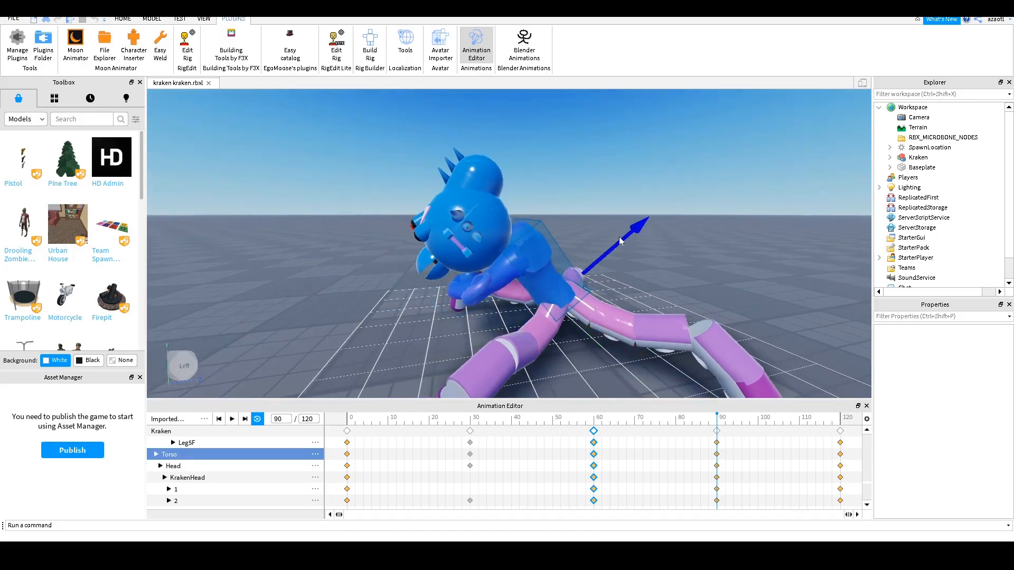
drag(592, 351, 589, 346)
right_drag(588, 346, 574, 346)
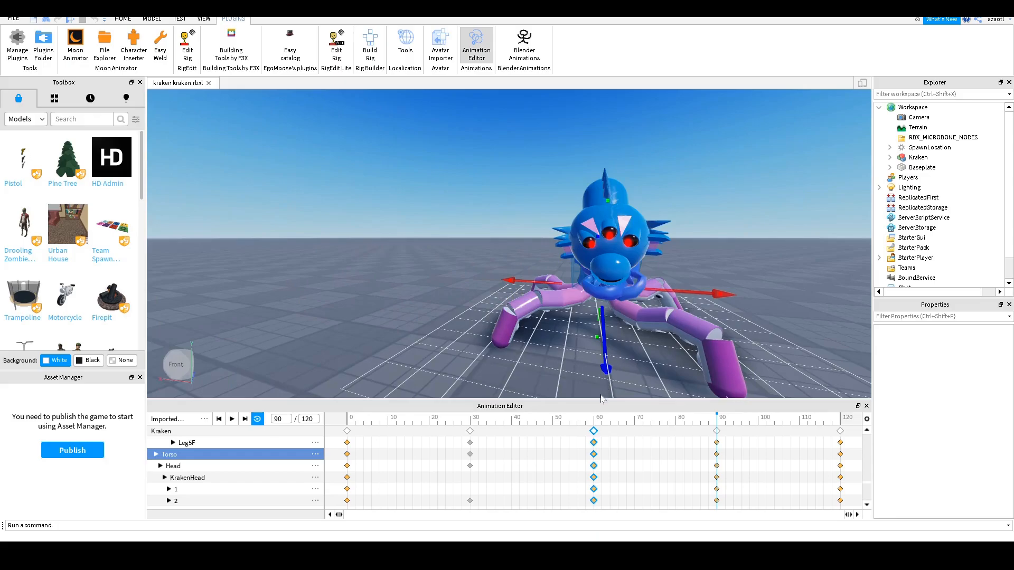
- Play back the animation from several angles and compare it with the reference jumpscare in the YouTube video
click(590, 421)
key(space)
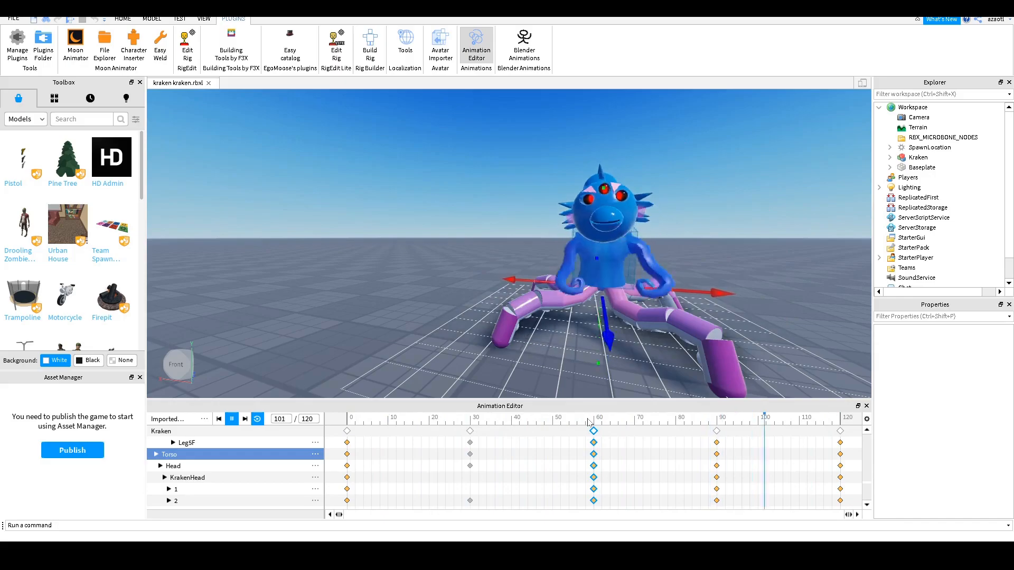
scroll(609, 294, up, 5)
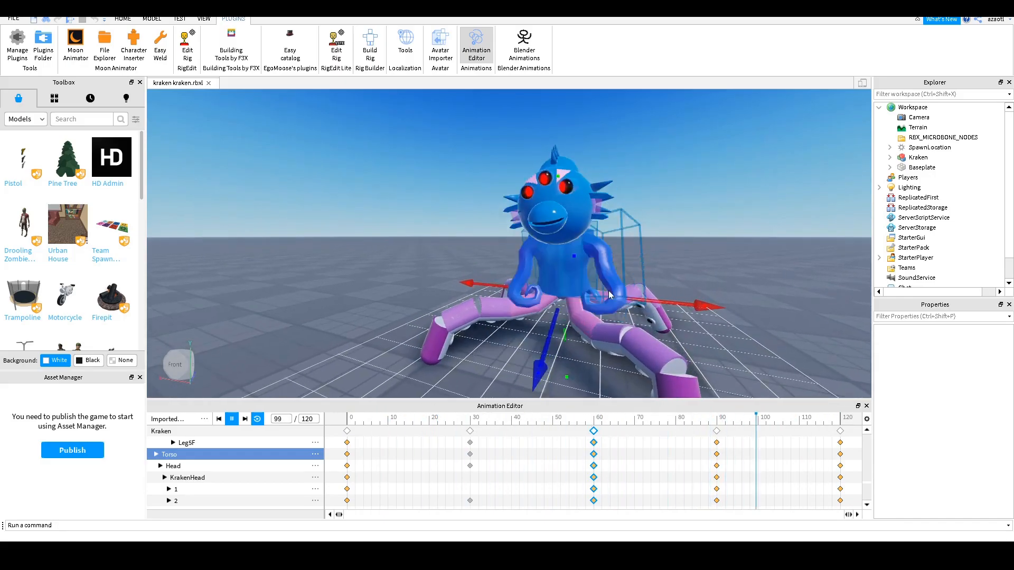
right_drag(609, 291, 528, 292)
key(space)
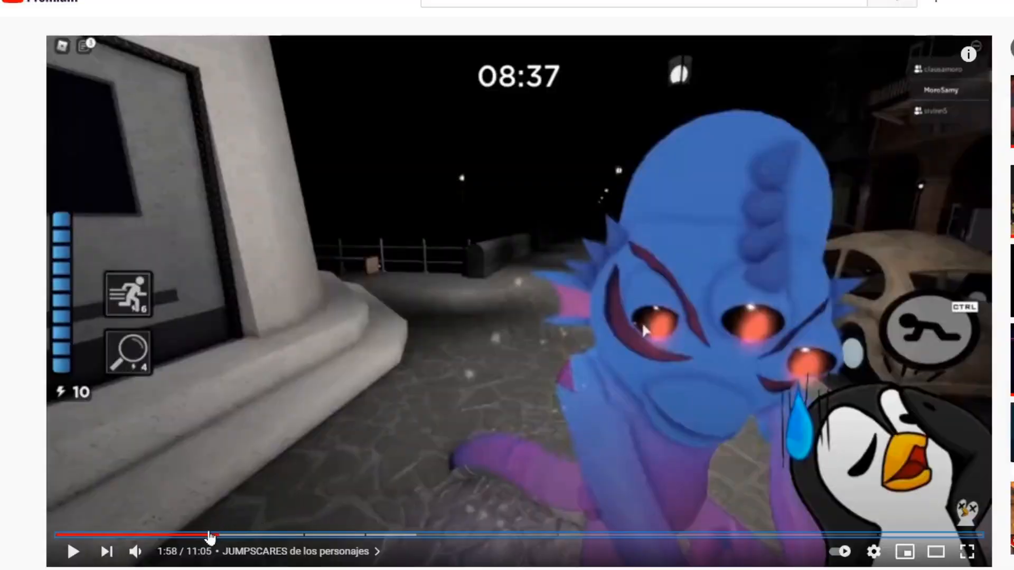
click(216, 535)
click(345, 376)
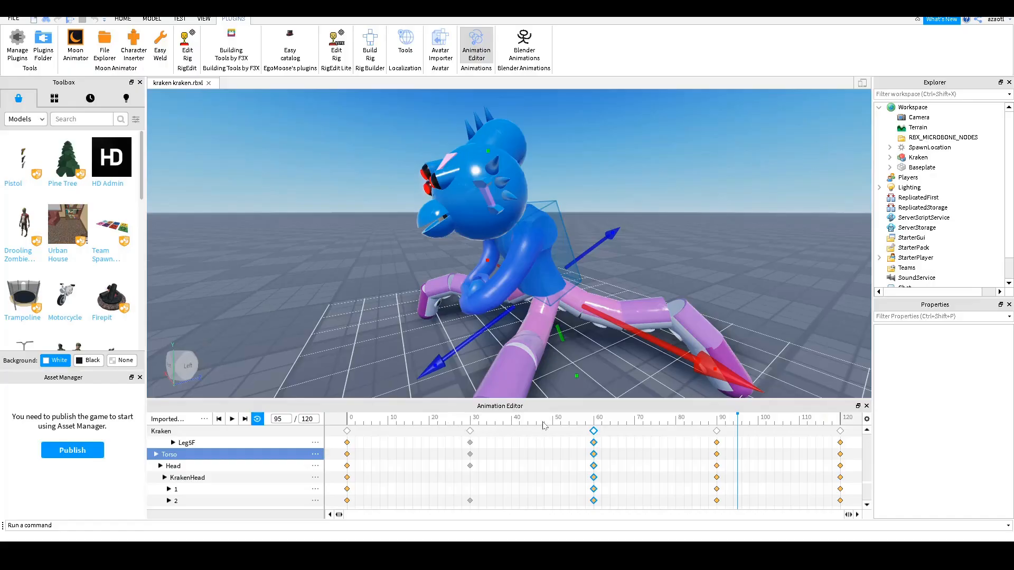
- Go to frame 60 and move the kraken's torso slightly forward and downward
drag(544, 426, 595, 430)
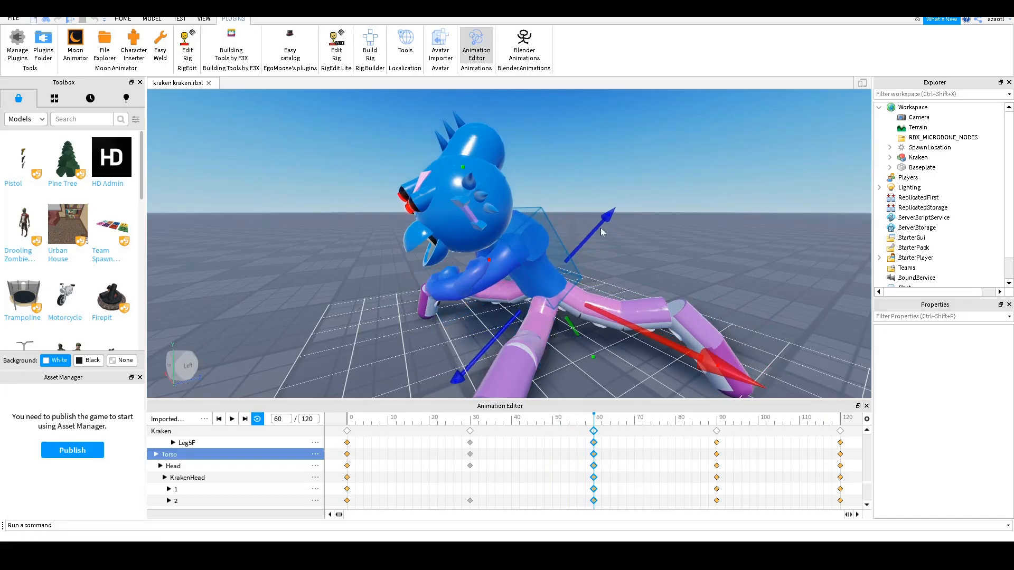
drag(600, 228, 595, 231)
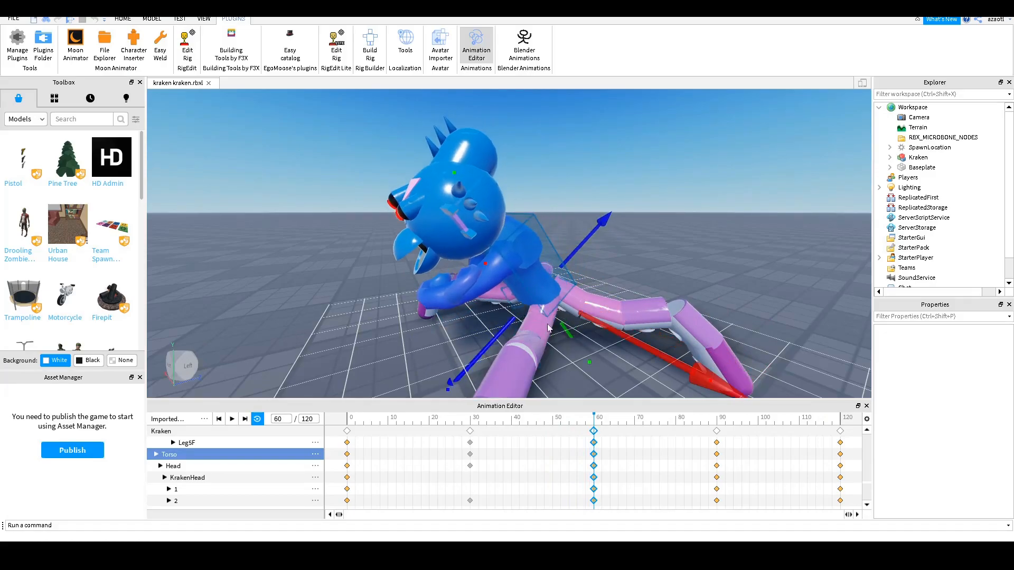
drag(574, 338, 572, 339)
- Scrub toward frame 90 and replay the animation from the start to check the torso motion
drag(597, 419, 685, 416)
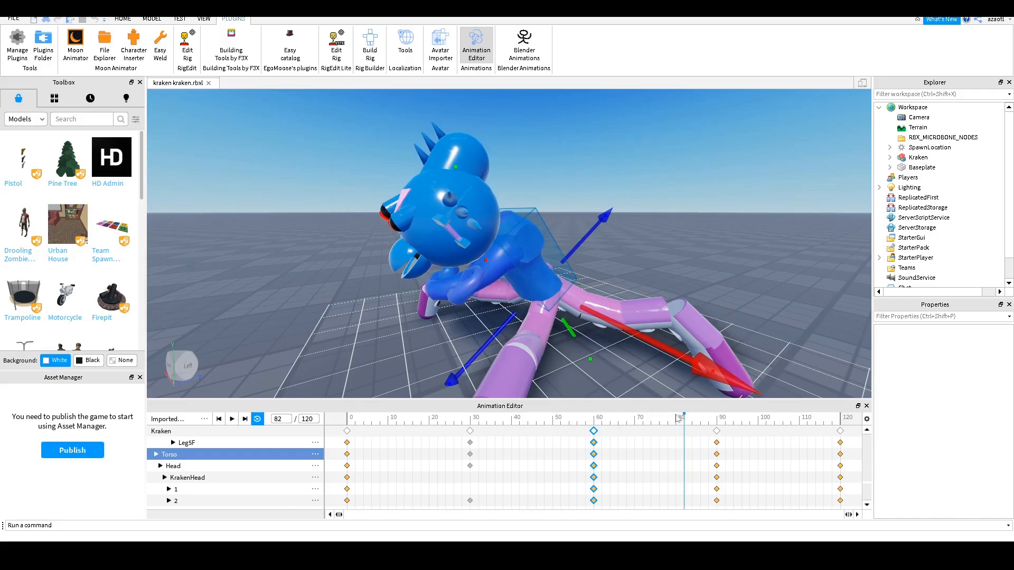
click(428, 422)
drag(425, 421, 351, 427)
key(space)
key(space)
- Add a keyframe for every rig part at frame 30 and paste a copy of that pose at frame 50
drag(427, 422, 472, 427)
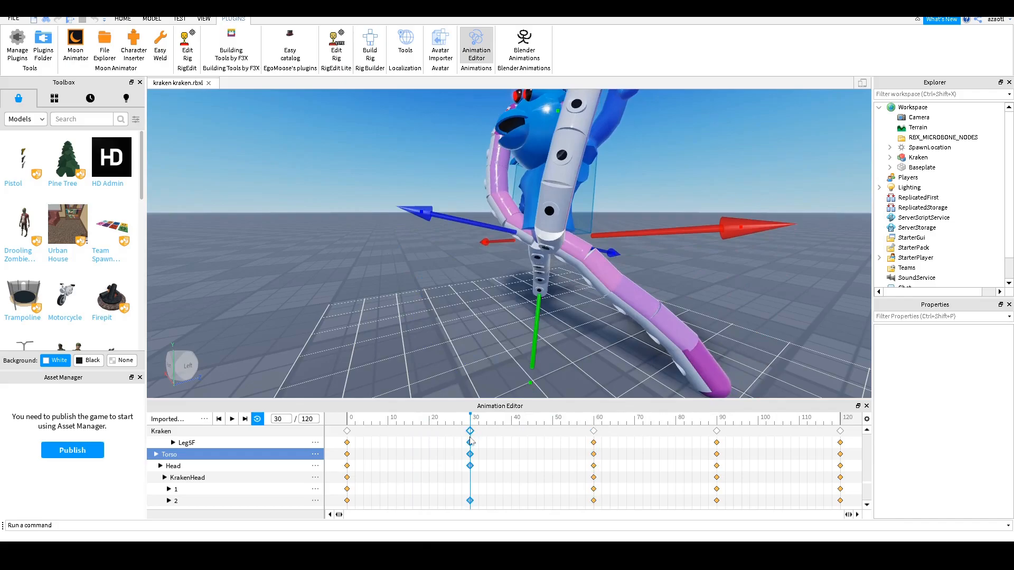
right_click(471, 441)
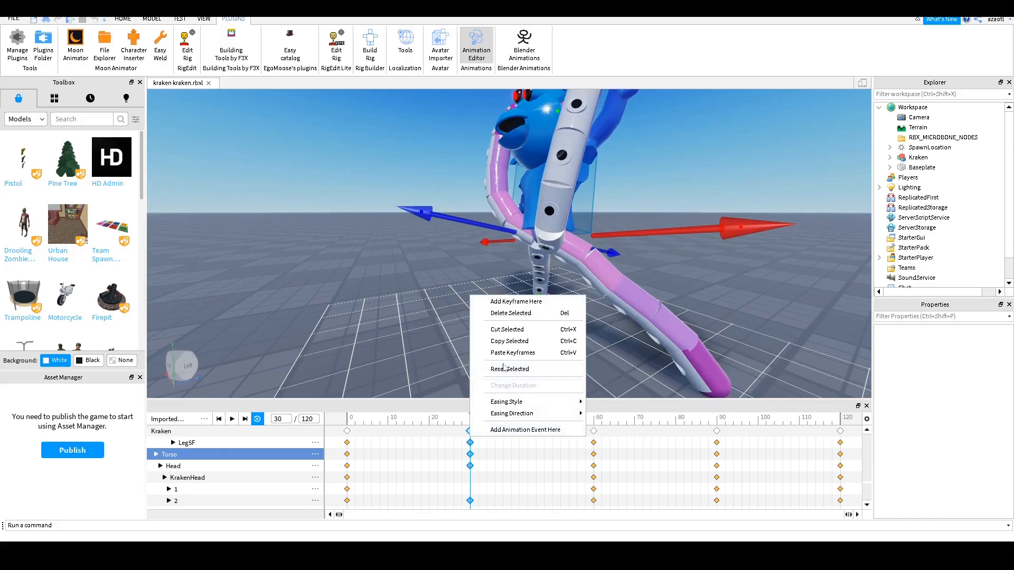
click(517, 304)
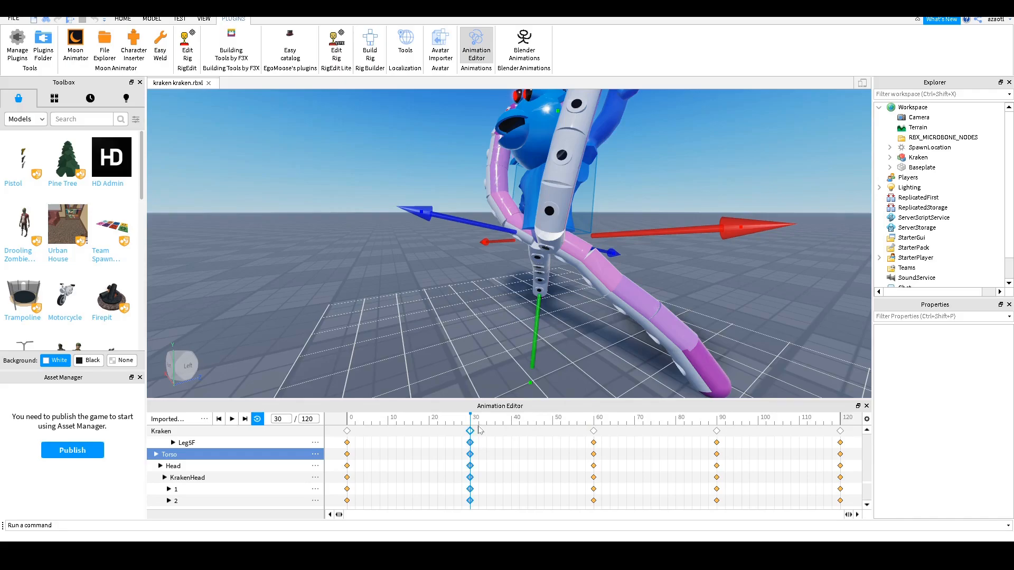
drag(502, 428, 554, 430)
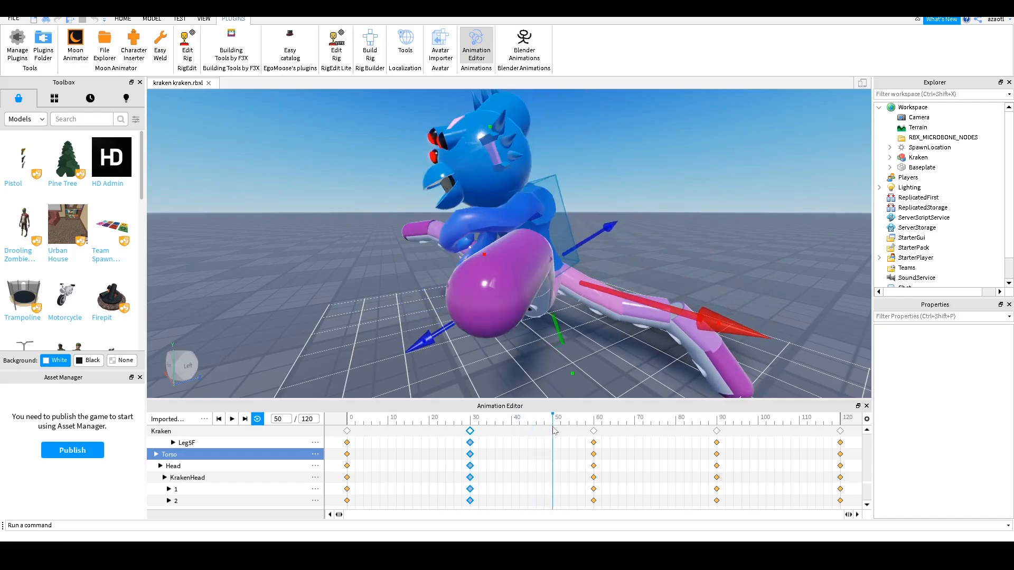
key(ctrl+v)
- Replay the animation from the start and examine the transition between frames 30 and 60 from the front
click(382, 418)
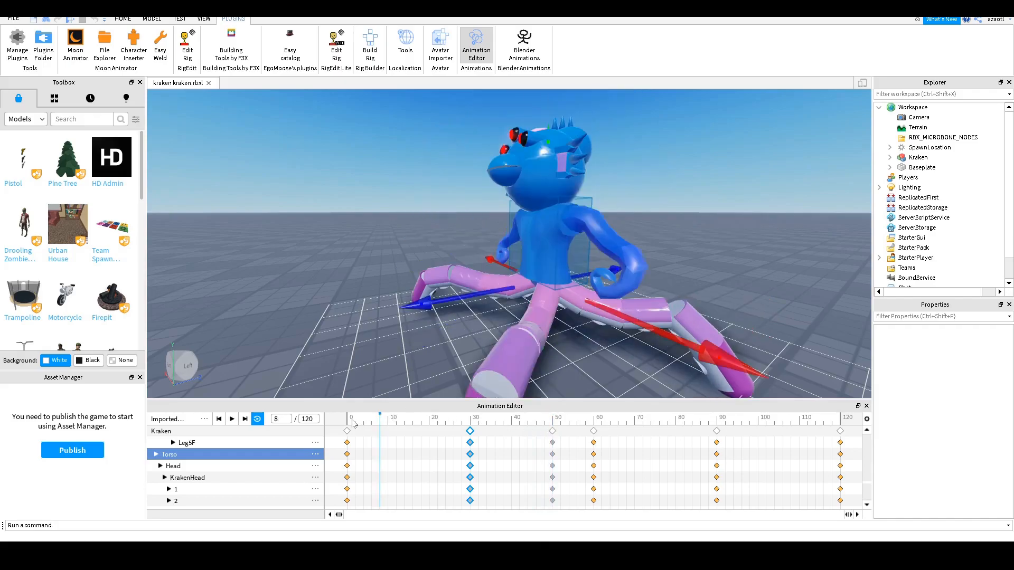
drag(350, 422, 349, 423)
key(space)
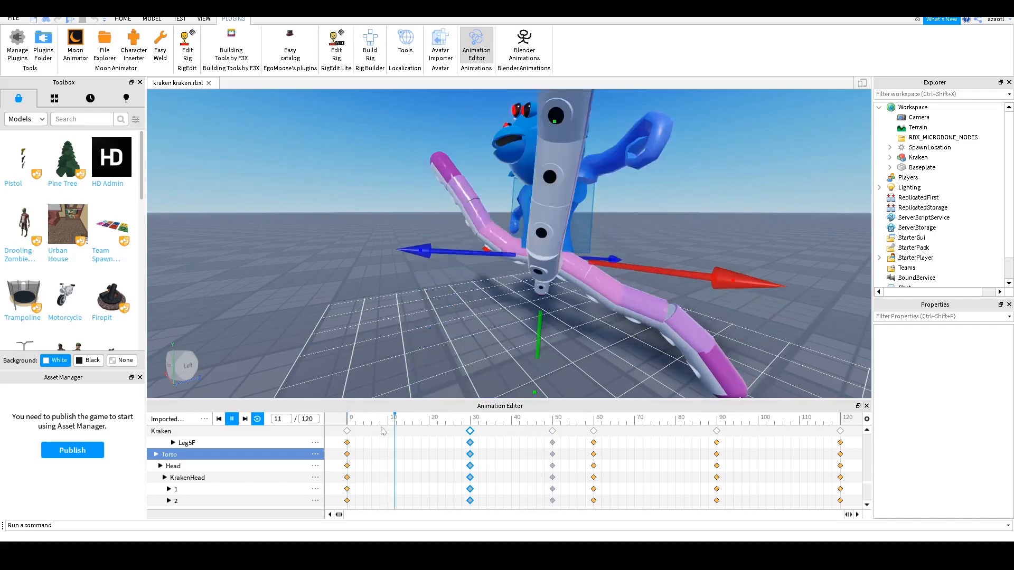
key(space)
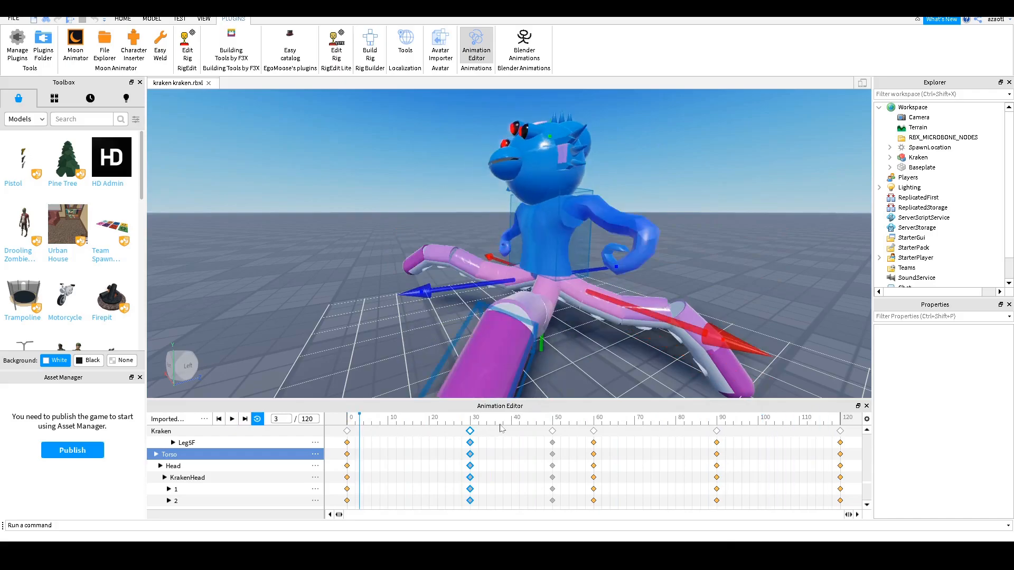
right_drag(535, 336, 661, 469)
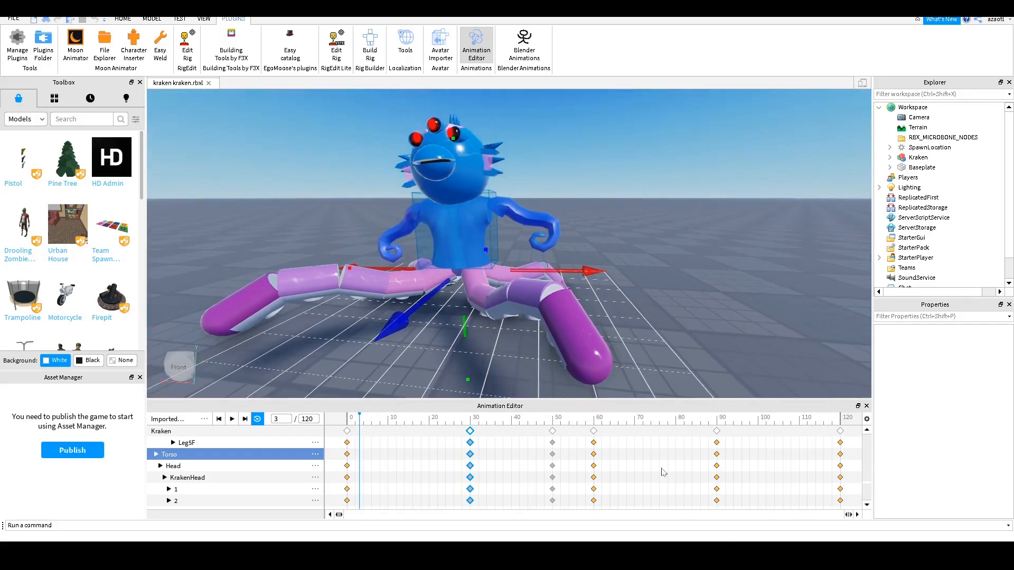
click(594, 422)
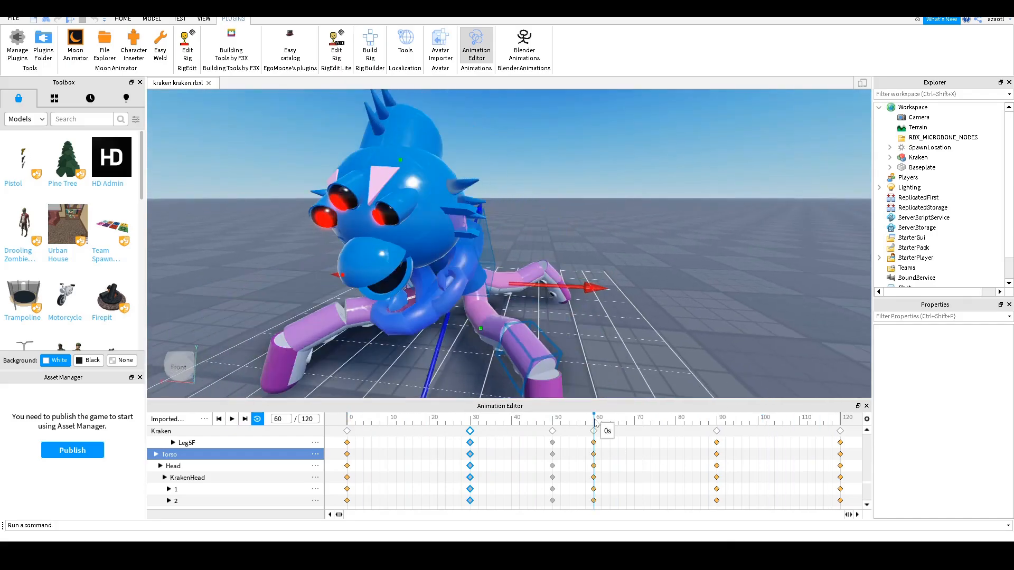
click(535, 421)
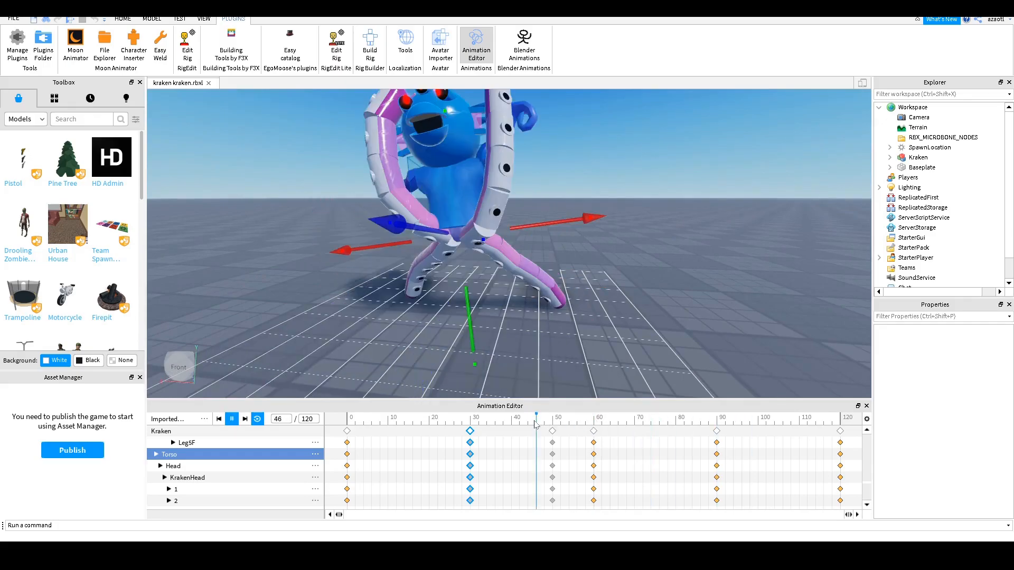
click(535, 424)
click(535, 424)
- Move the frame 90 keyframes to 70 and the frame 120 keyframes to 90, and set the animation length to 90
drag(553, 421, 625, 433)
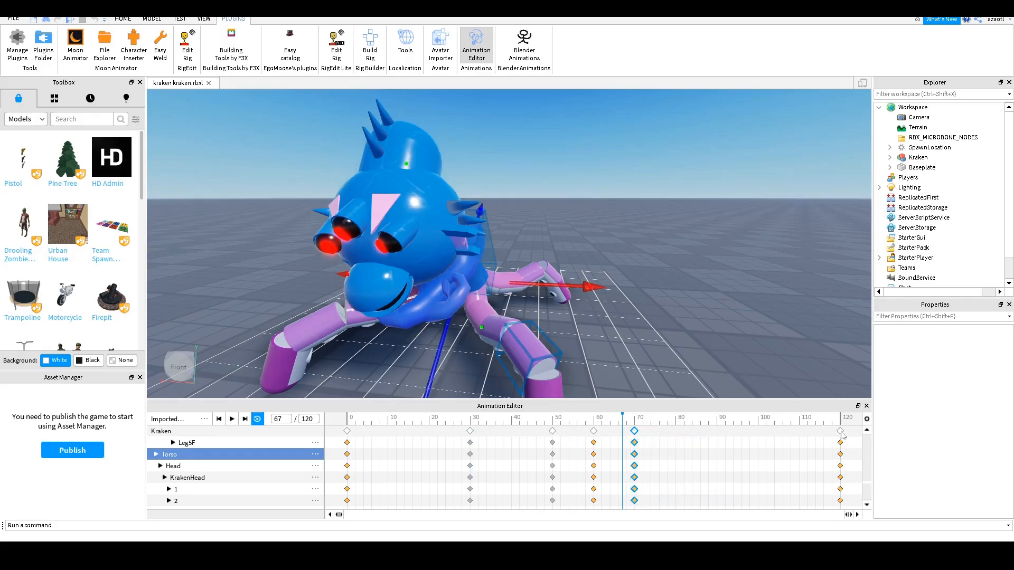
drag(716, 440, 716, 442)
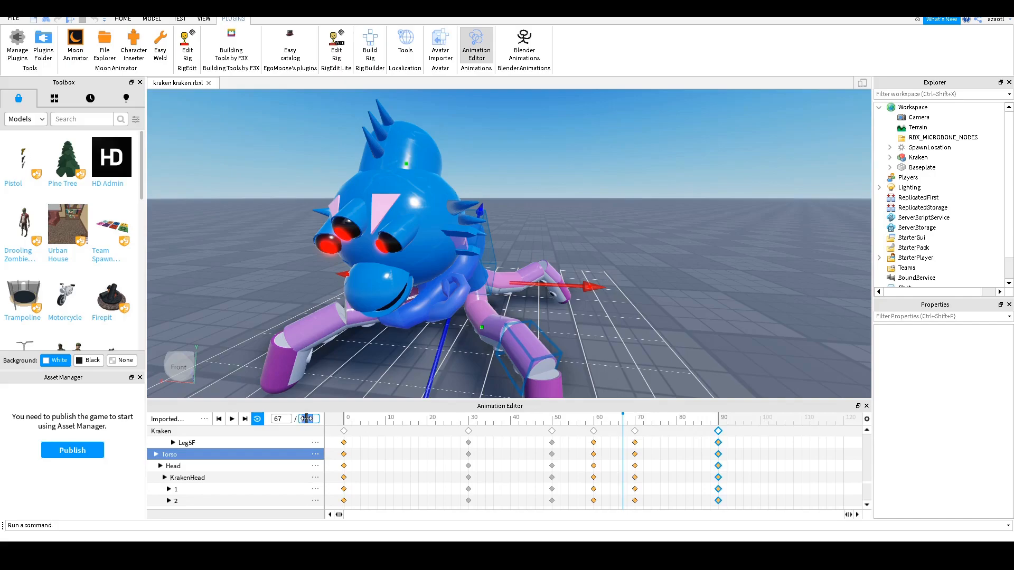
key(Return)
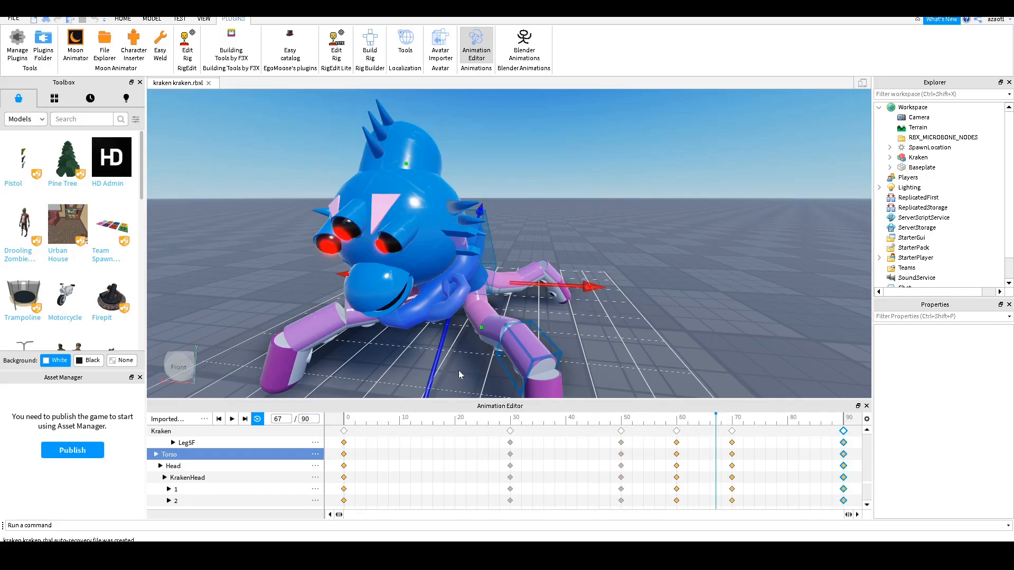
- Play back the shortened animation and scrub through to frame 70
key(space)
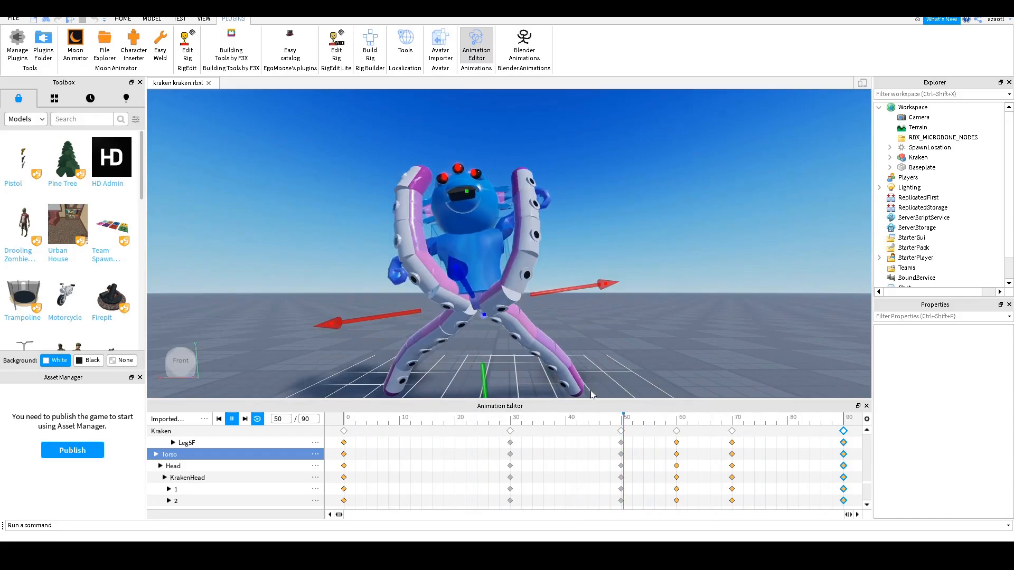
key(space)
drag(625, 420, 729, 448)
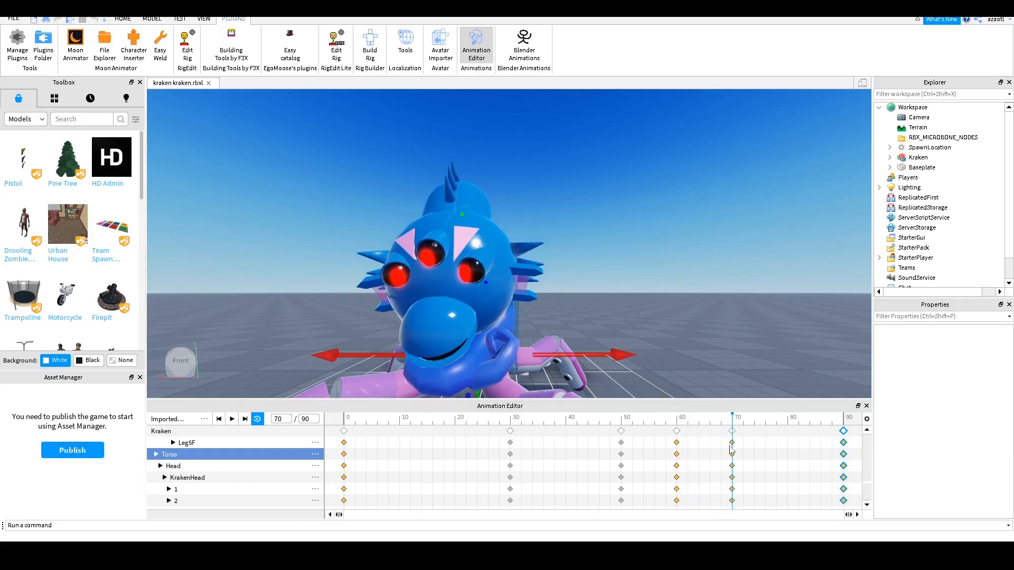
- Go to frame 15 and rotate a lower segment of the kraken's raised left front leg forward
drag(377, 422, 428, 430)
key(d)
right_drag(499, 286, 500, 289)
key(ctrl+4)
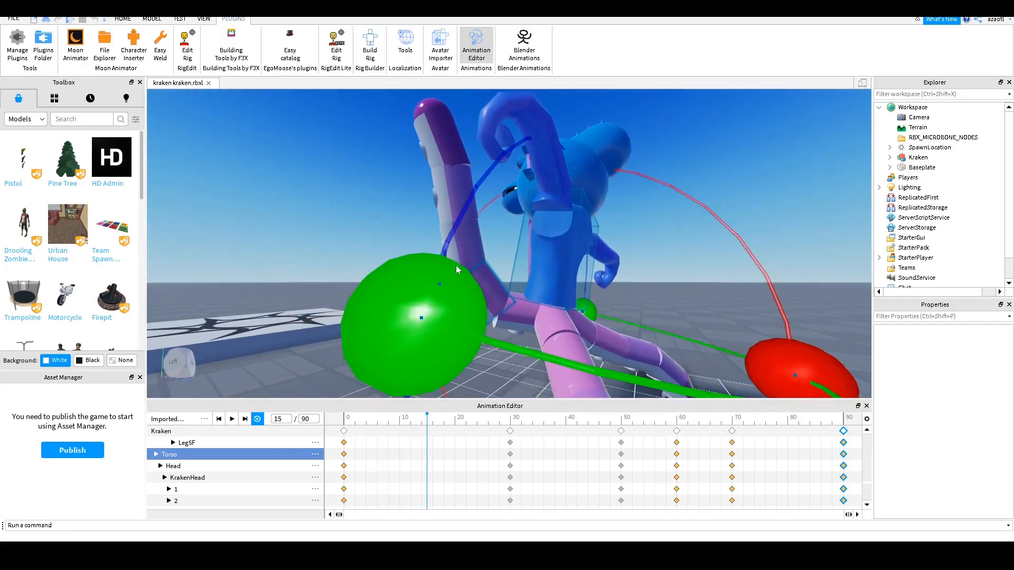
click(464, 243)
right_drag(465, 345, 465, 345)
key(a)
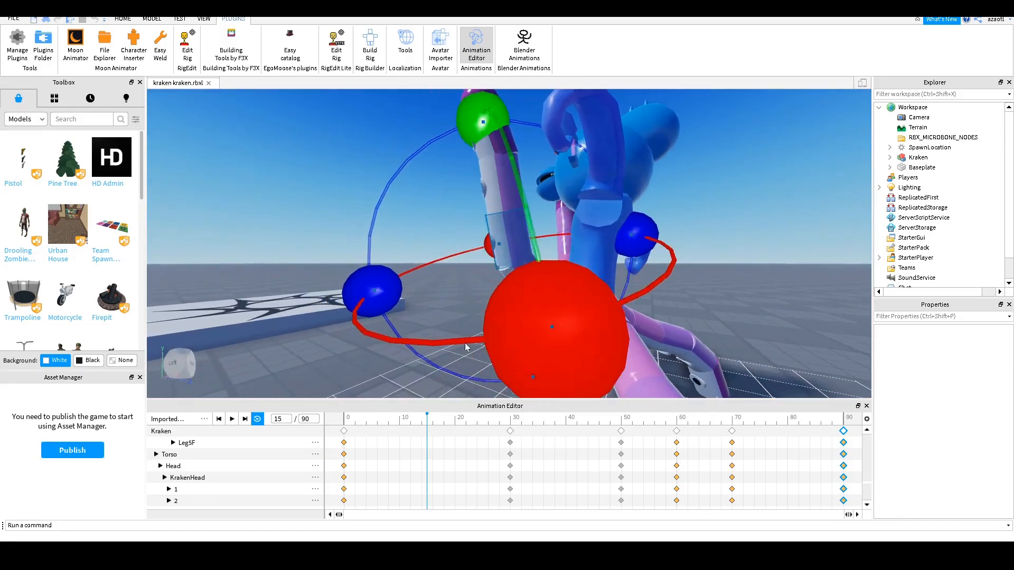
drag(369, 295, 384, 315)
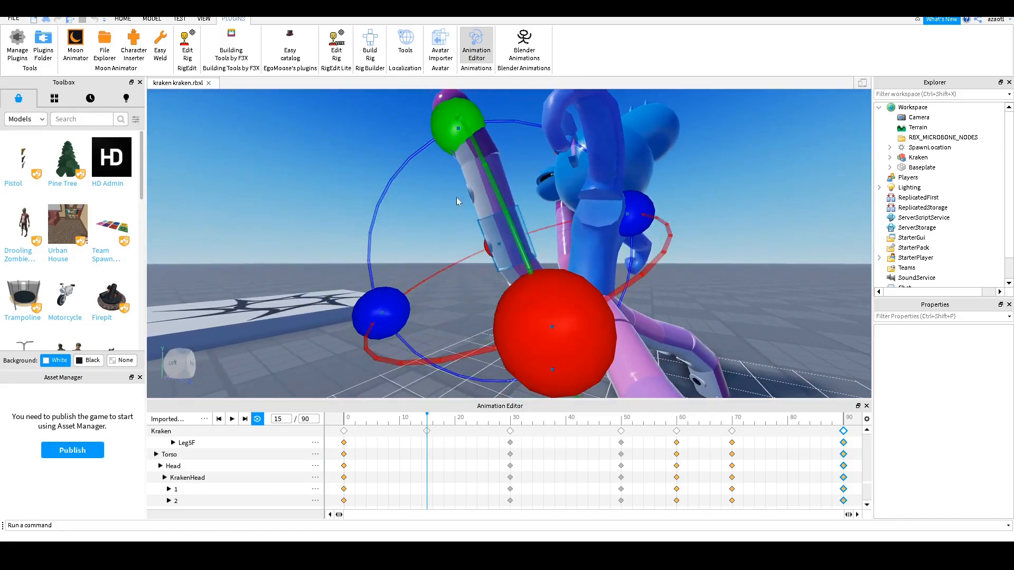
- Rotate the remaining segments of the left front leg at frame 15 so the leg bends outward
click(480, 183)
drag(372, 265, 377, 330)
click(432, 142)
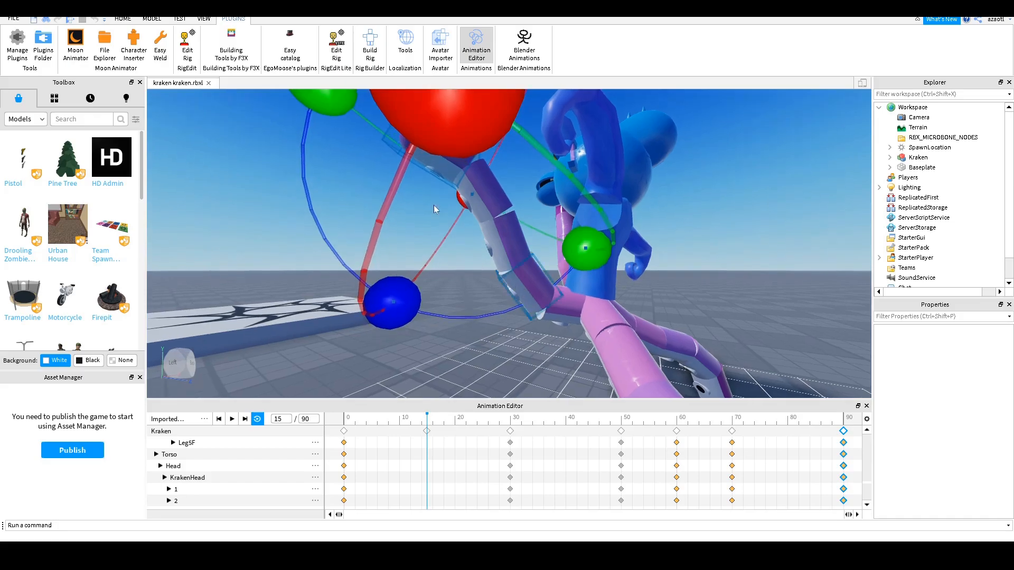
click(509, 247)
drag(386, 317, 407, 327)
click(471, 198)
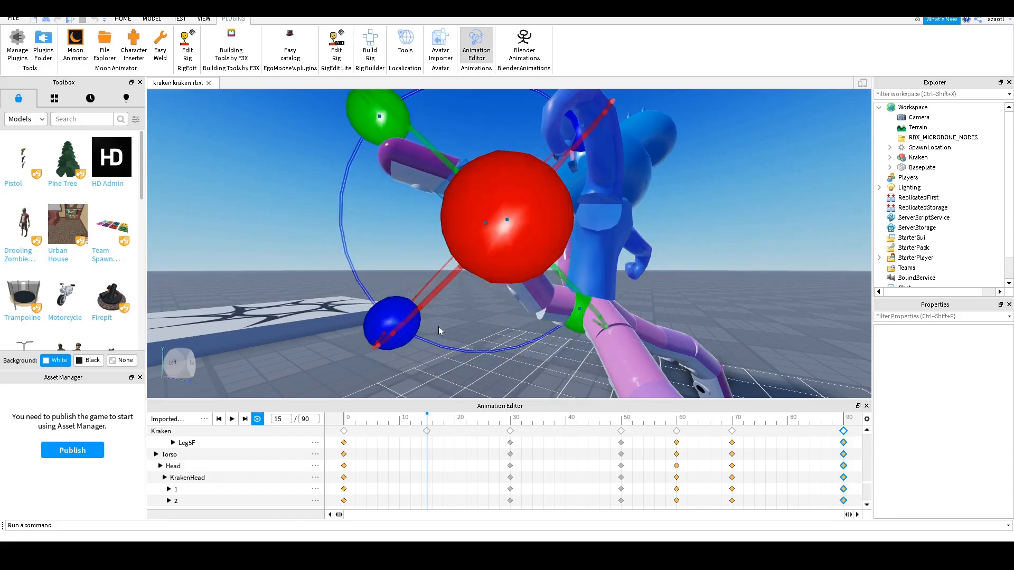
- Rotate the segments and tip of the right front leg at frame 15 to bend it outward like the left one
right_drag(438, 326, 480, 256)
key(q)
drag(490, 327, 458, 270)
drag(557, 335, 532, 353)
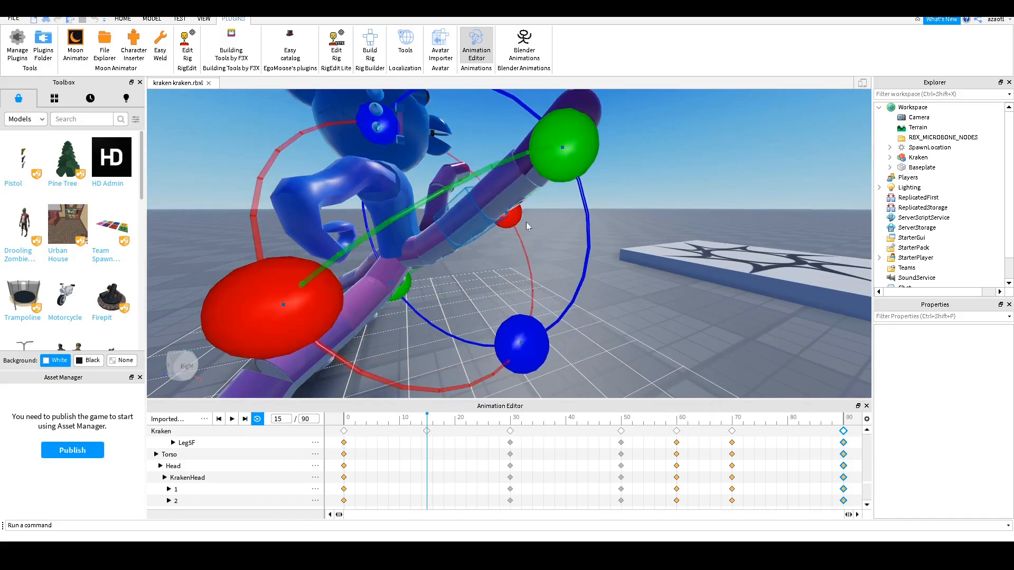
click(511, 190)
drag(574, 323, 539, 340)
click(567, 160)
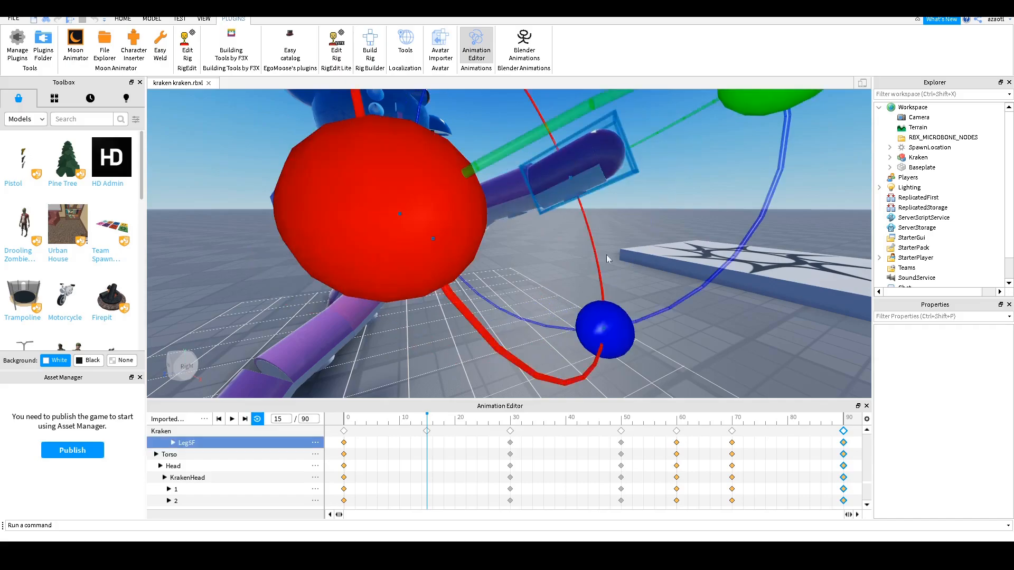
drag(610, 328, 540, 330)
right_drag(591, 309, 595, 307)
key(d)
- Play back the animation from the start and scrub to around frame 14 to inspect the front legs' movement
click(344, 430)
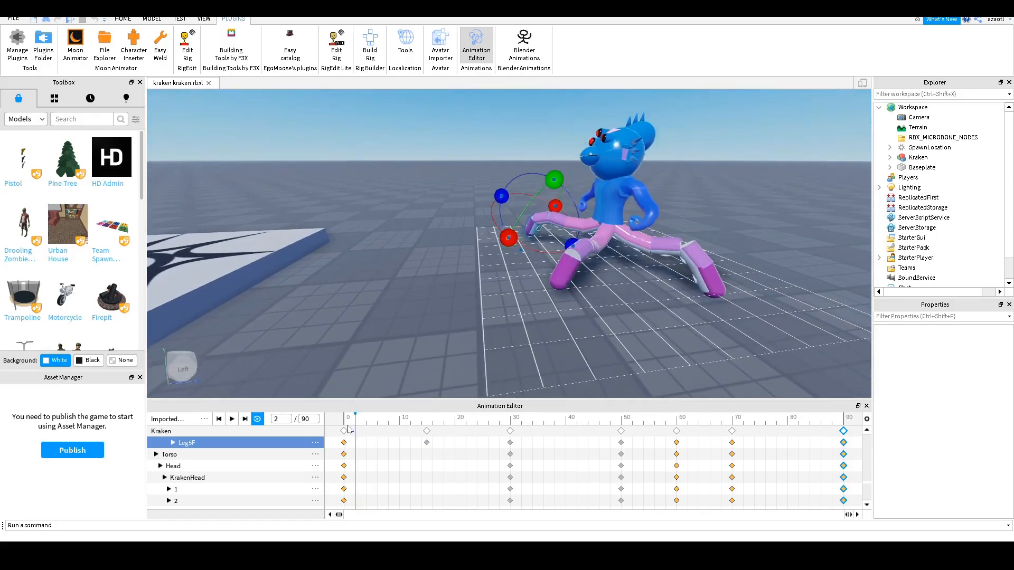
key(space)
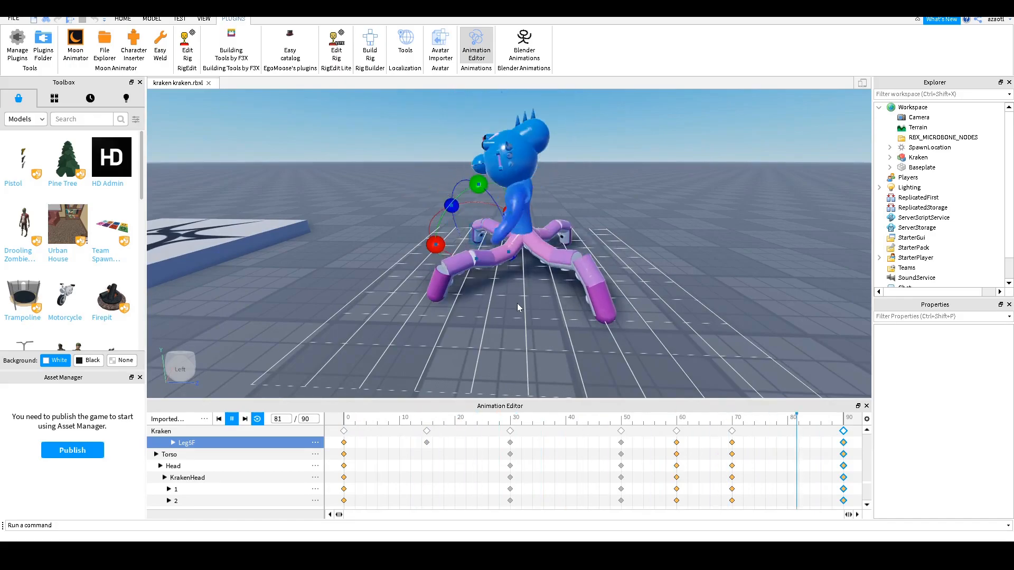
key(space)
drag(393, 426, 427, 430)
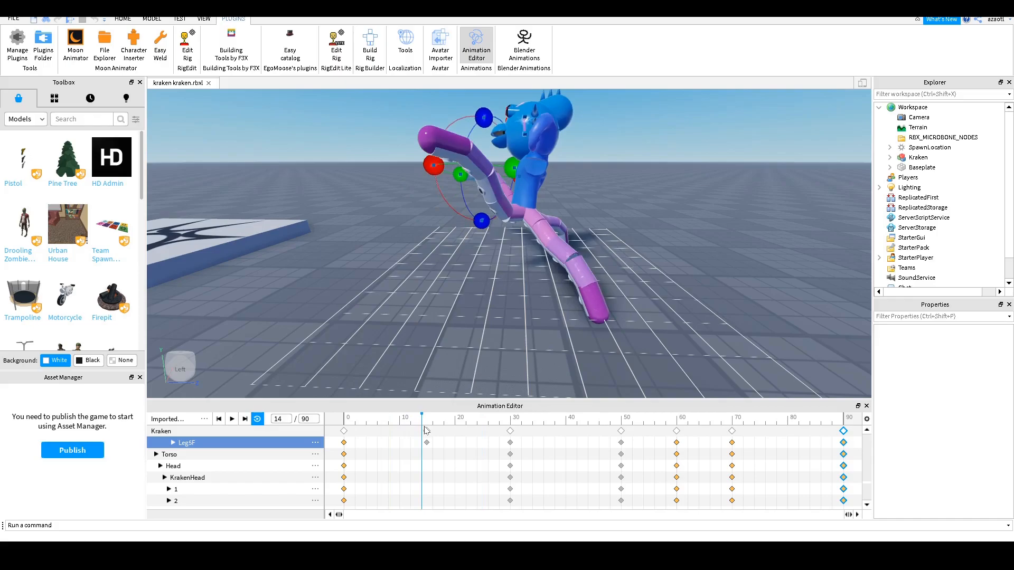
- Rotate the outer segments of the kraken's left front leg at frame 15 so the leg curls downward
click(496, 185)
drag(426, 231, 442, 191)
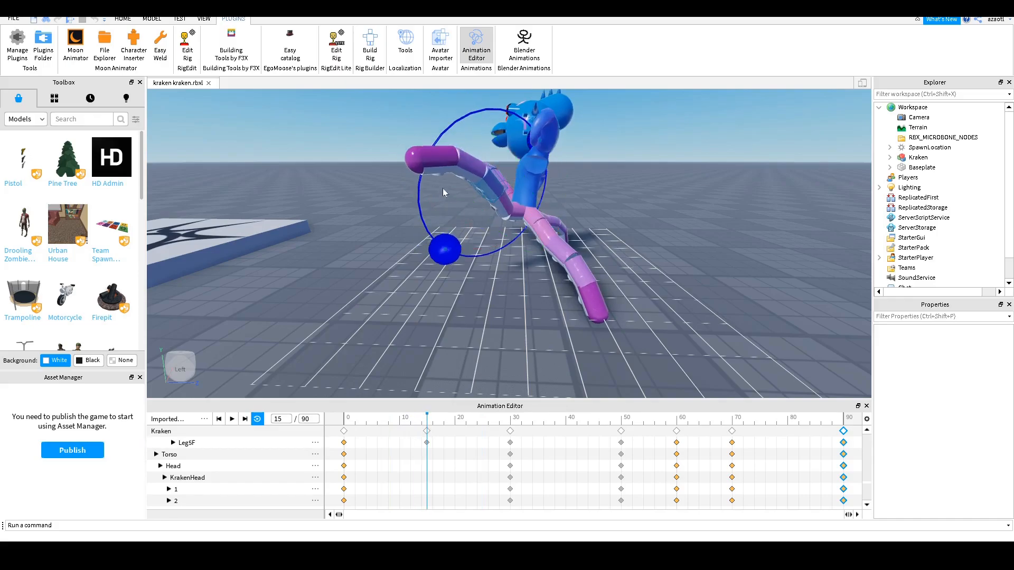
click(479, 165)
drag(451, 245, 486, 233)
click(432, 178)
- Rotate the segments and tip of the right front leg at frame 15 to curl it downward like the left one
key(w)
right_drag(489, 254, 489, 251)
key(s)
key(a)
key(w)
key(a)
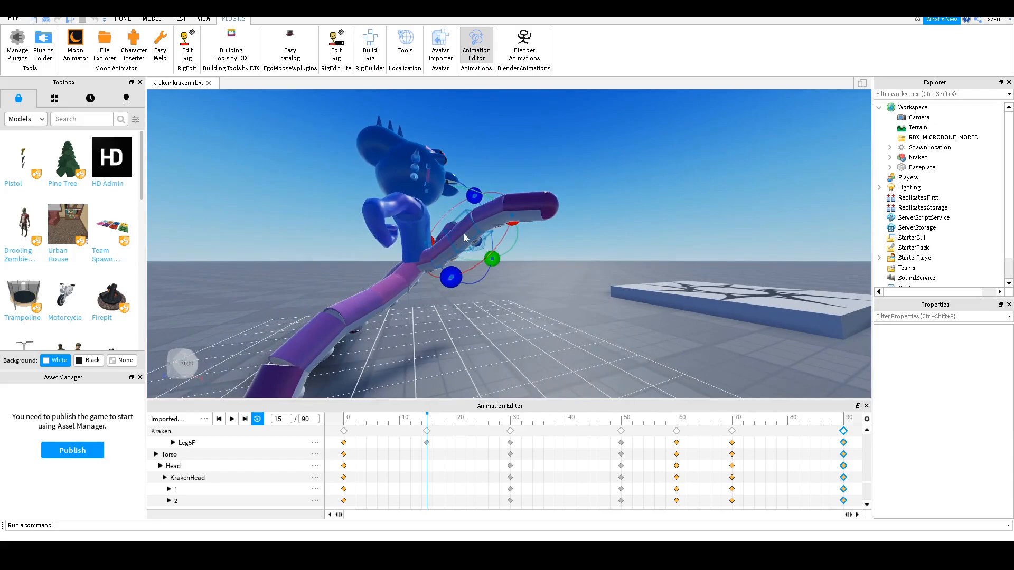
click(465, 235)
drag(500, 322, 496, 232)
click(500, 213)
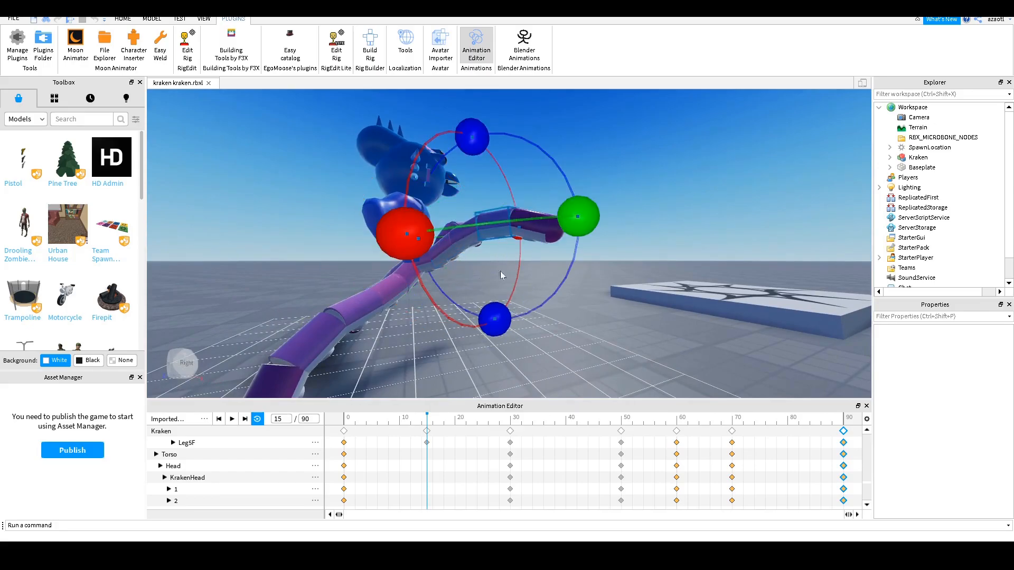
drag(489, 319, 531, 245)
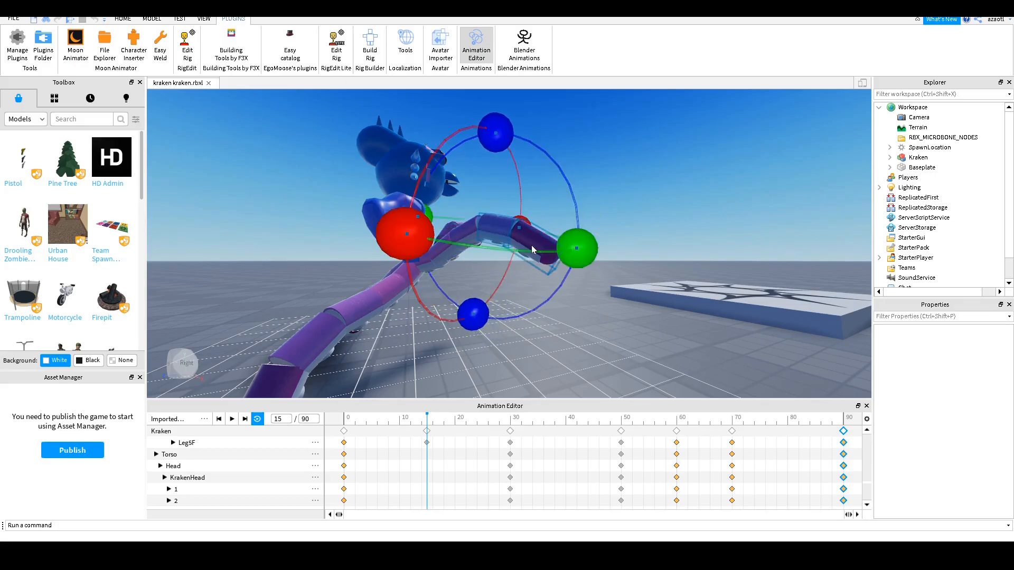
click(531, 245)
drag(475, 311, 465, 312)
- Play back the animation from the front, then return to its first frames to check the leg movement
right_drag(504, 315, 497, 312)
key(d)
key(space)
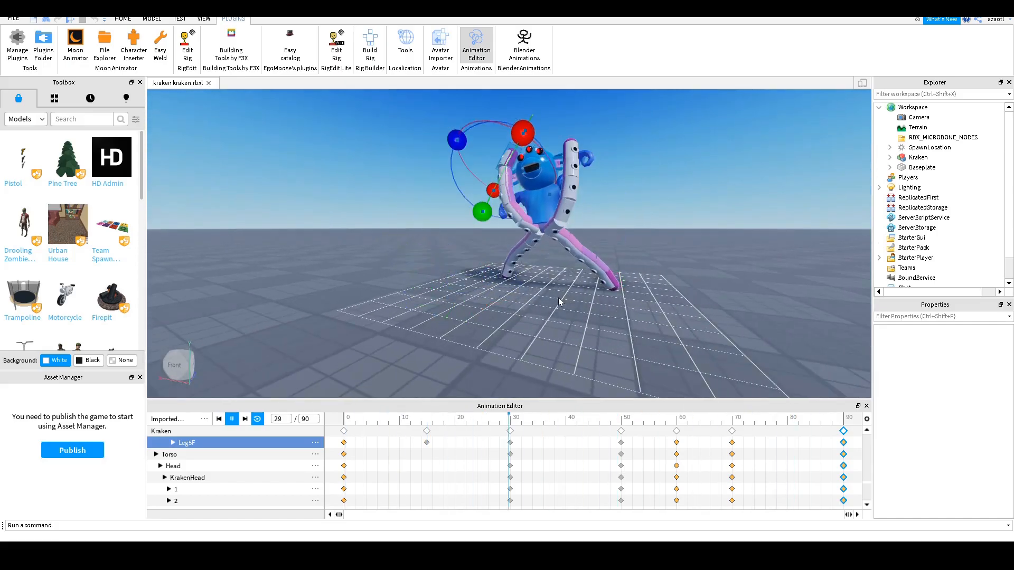
key(space)
click(377, 419)
click(349, 427)
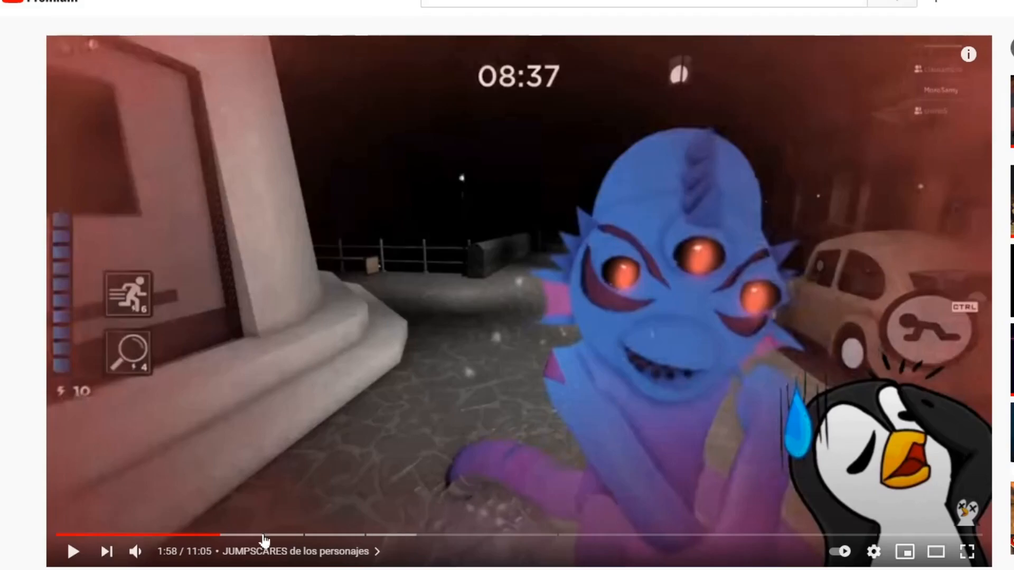
- Switch to the YouTube reference video and replay the kraken's jumpscare from about 1:55 to study its timing
click(217, 535)
click(388, 432)
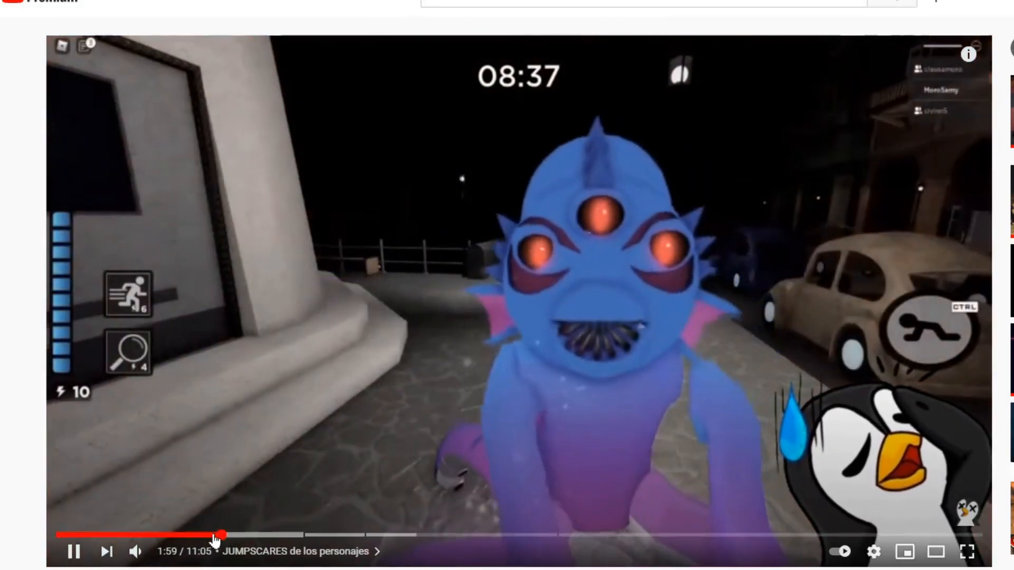
click(214, 535)
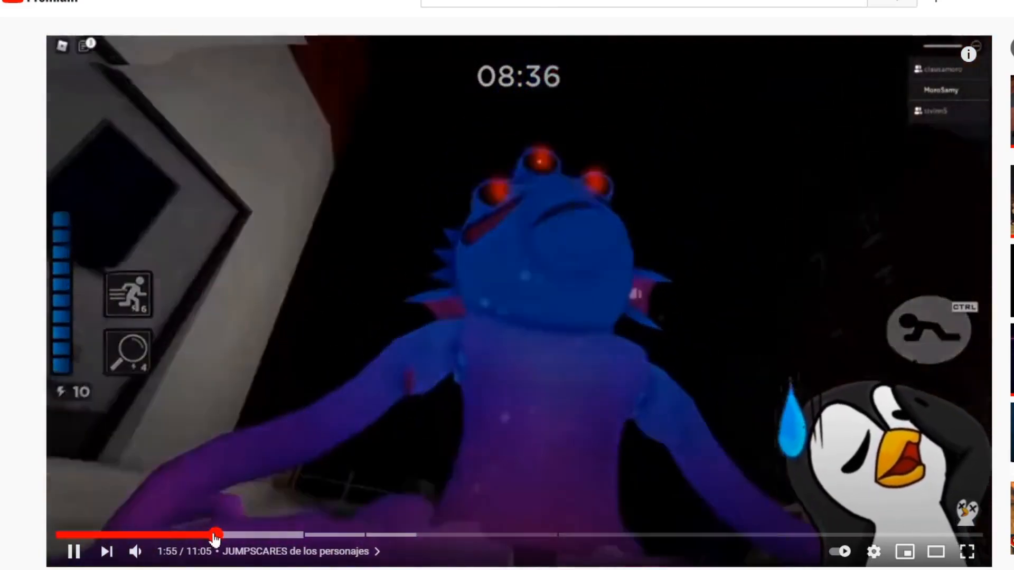
click(214, 535)
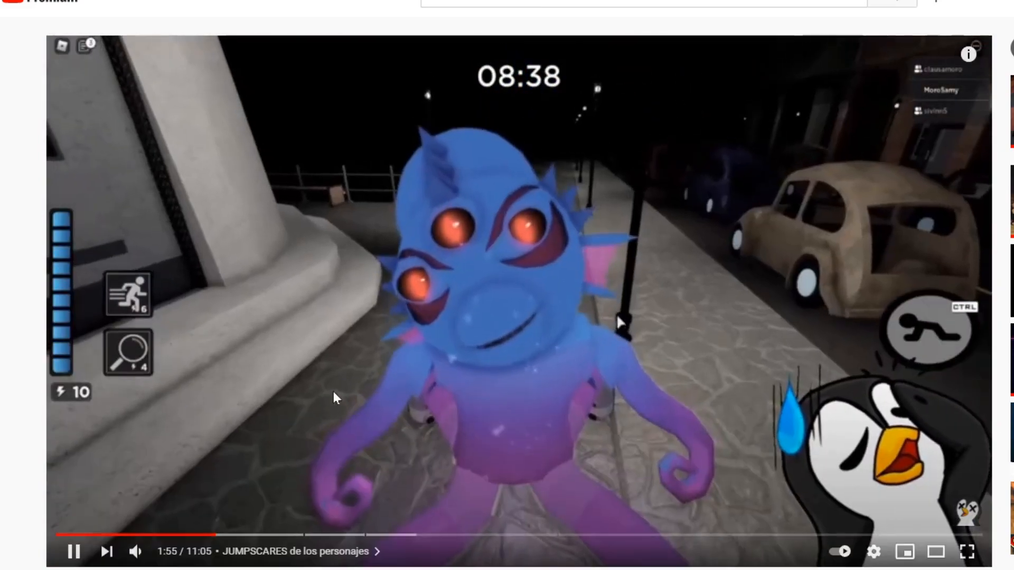
click(334, 391)
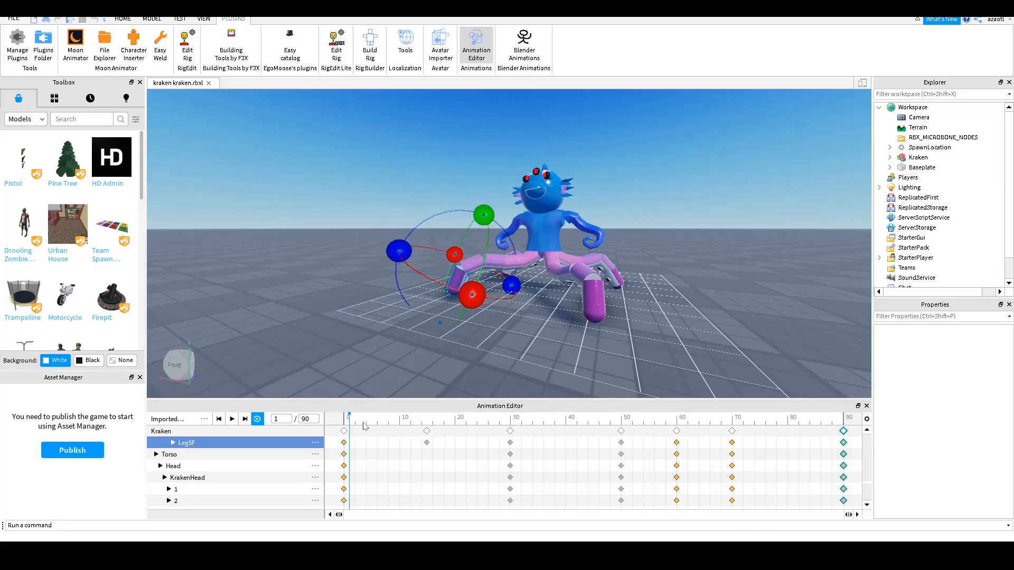
- Shift all keyframes after frame 0 earlier so the first lands on frame 8, and move the last keyframe to frame 80
drag(480, 548, 552, 552)
drag(415, 432, 876, 457)
drag(428, 433, 396, 434)
drag(390, 433, 384, 433)
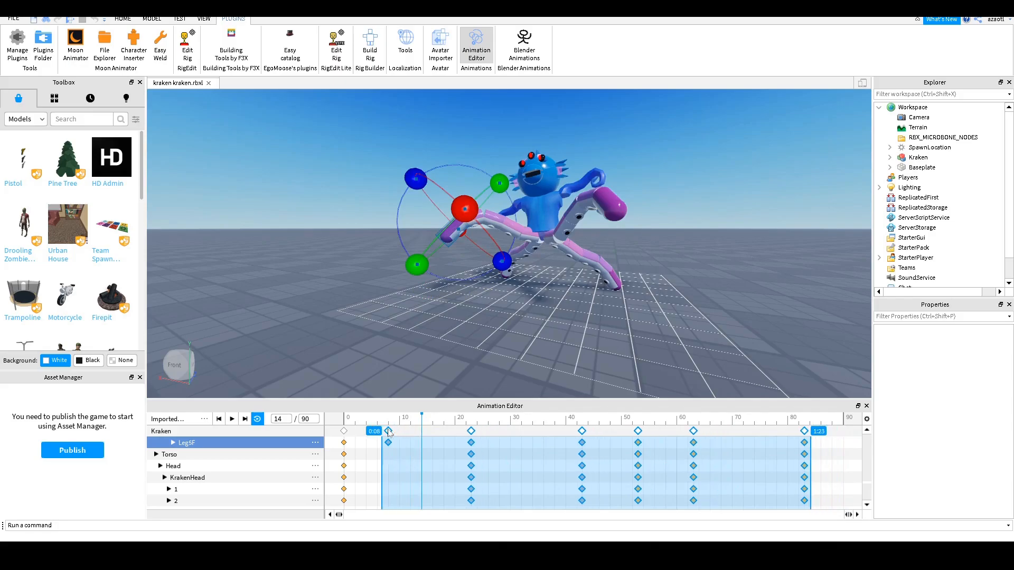
click(799, 433)
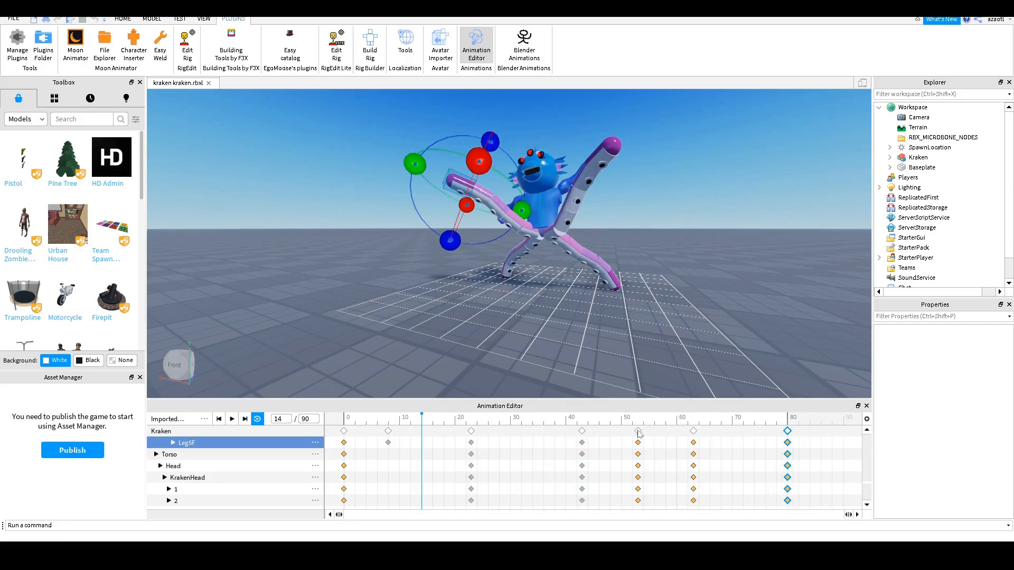
- Play back the retimed animation from the start, viewed from the front
click(338, 427)
right_drag(525, 337, 525, 337)
click(658, 328)
key(space)
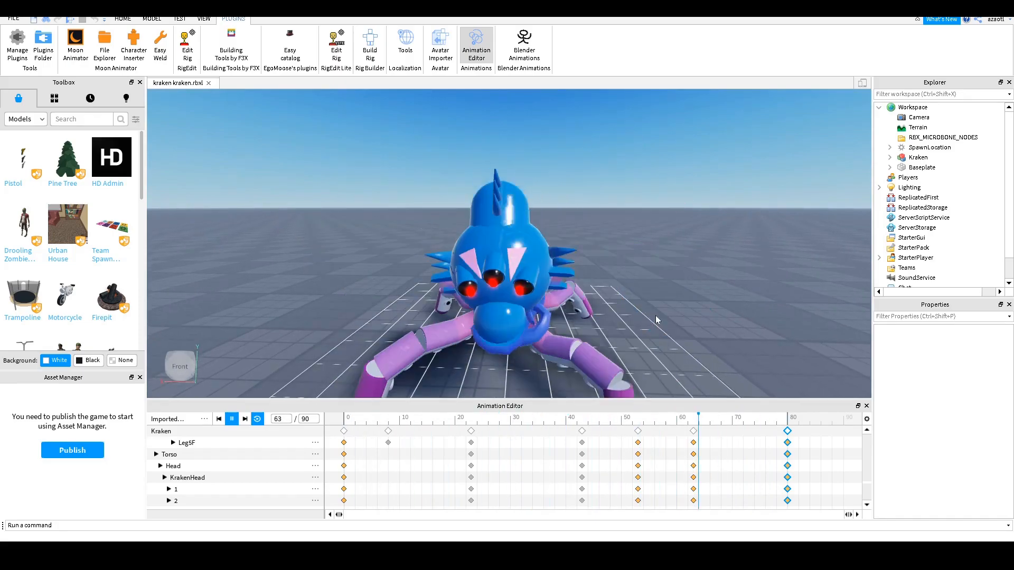
key(space)
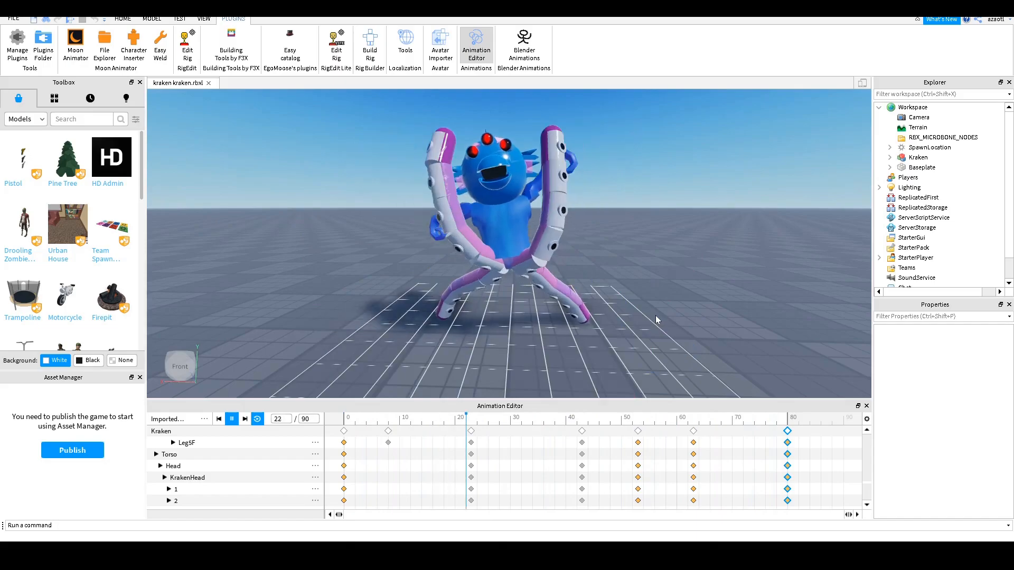
- Go to frame 23 and rotate the kraken's raised left arm backward, away from its face
drag(445, 415, 472, 420)
key(d)
right_drag(692, 304, 688, 304)
key(w)
key(d)
click(512, 212)
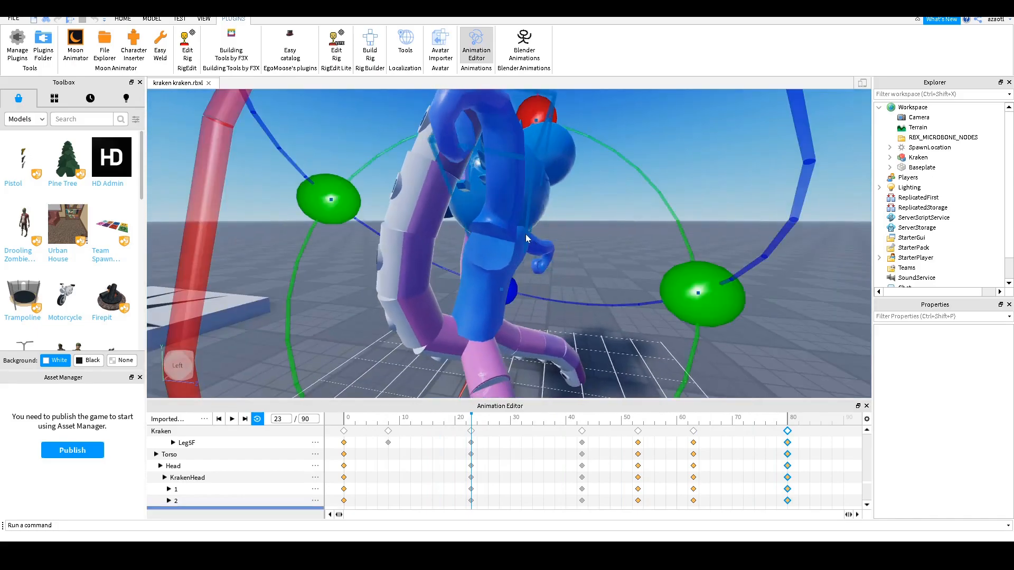
scroll(525, 233, down, 4)
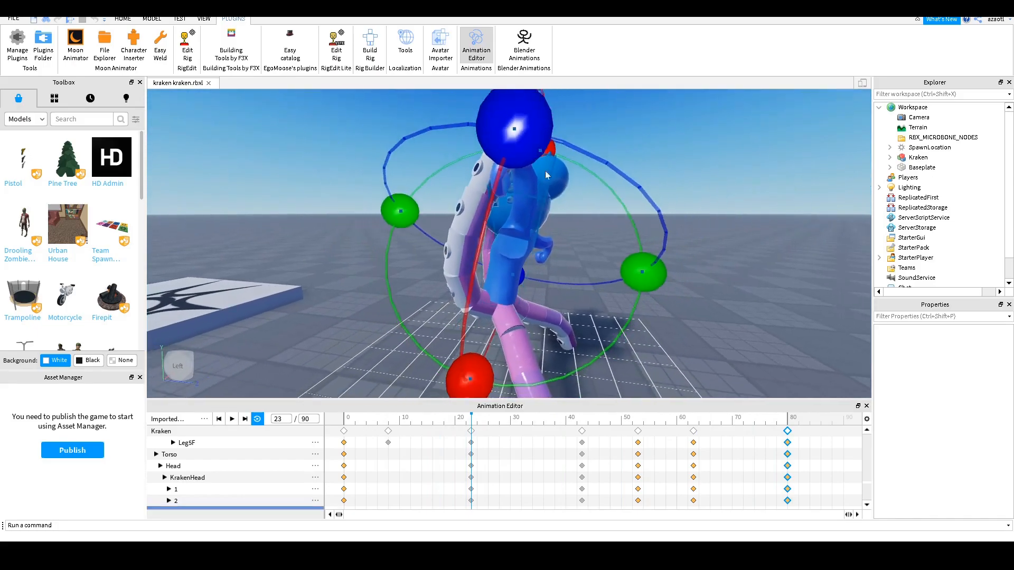
drag(528, 145, 626, 233)
right_drag(627, 233, 582, 239)
- Adjust the rotation of the kraken's right arm at frame 23
click(532, 236)
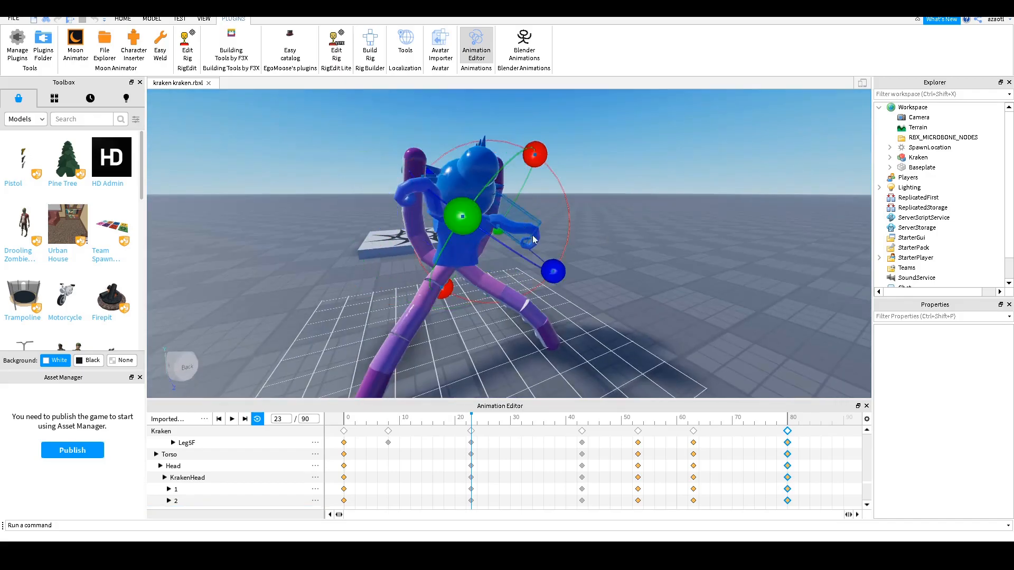
mouse_move(555, 271)
mouse_down()
mouse_move(543, 275)
mouse_move(556, 270)
mouse_up()
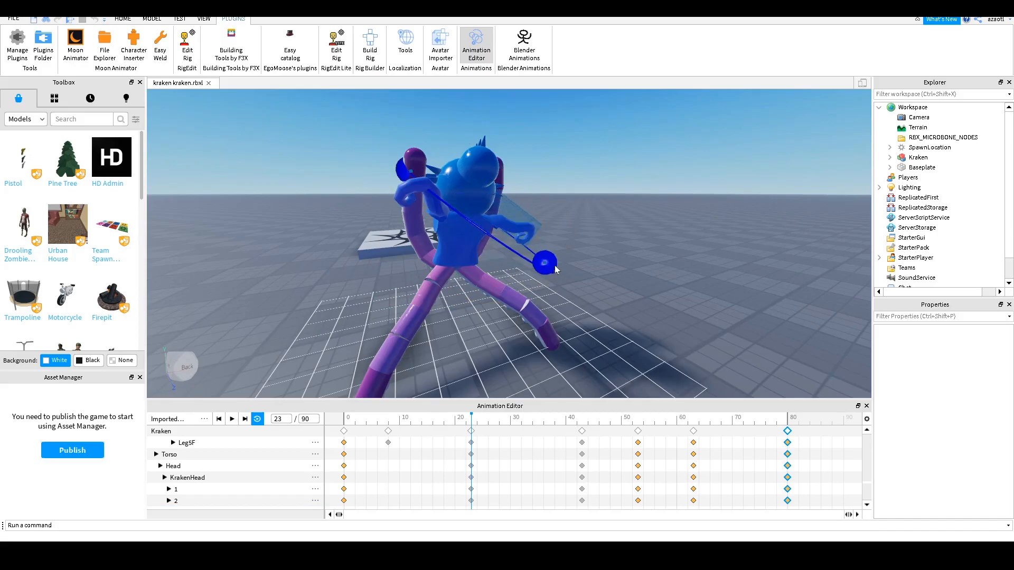
right_drag(585, 254, 511, 256)
drag(483, 268, 495, 291)
mouse_move(495, 291)
right_down()
mouse_move(518, 291)
mouse_move(510, 296)
right_up()
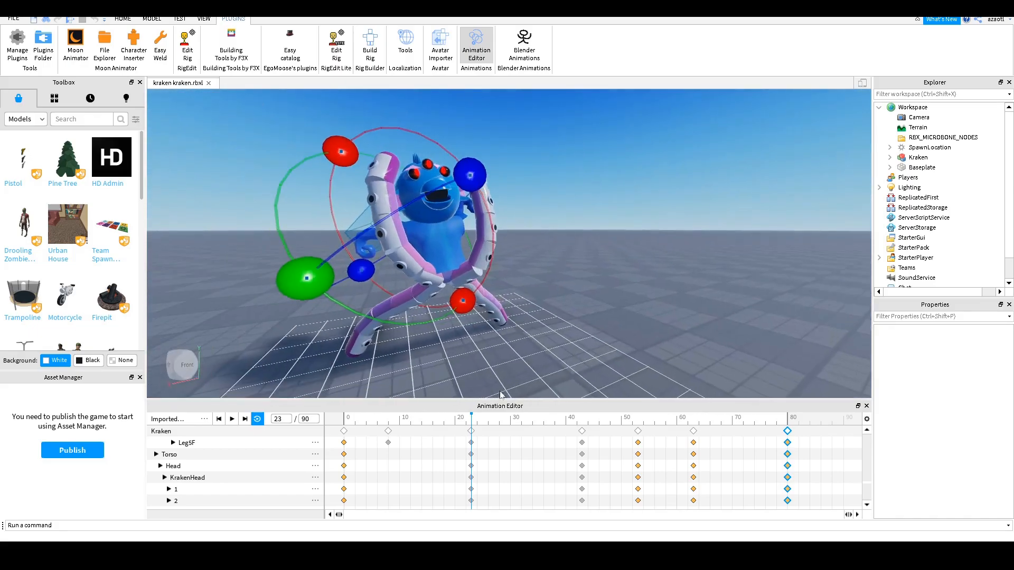
- Copy the frame 23 pose onto the keyframe at frame 43 and check the hold between them
drag(465, 424, 532, 441)
right_drag(646, 300, 645, 298)
key(space)
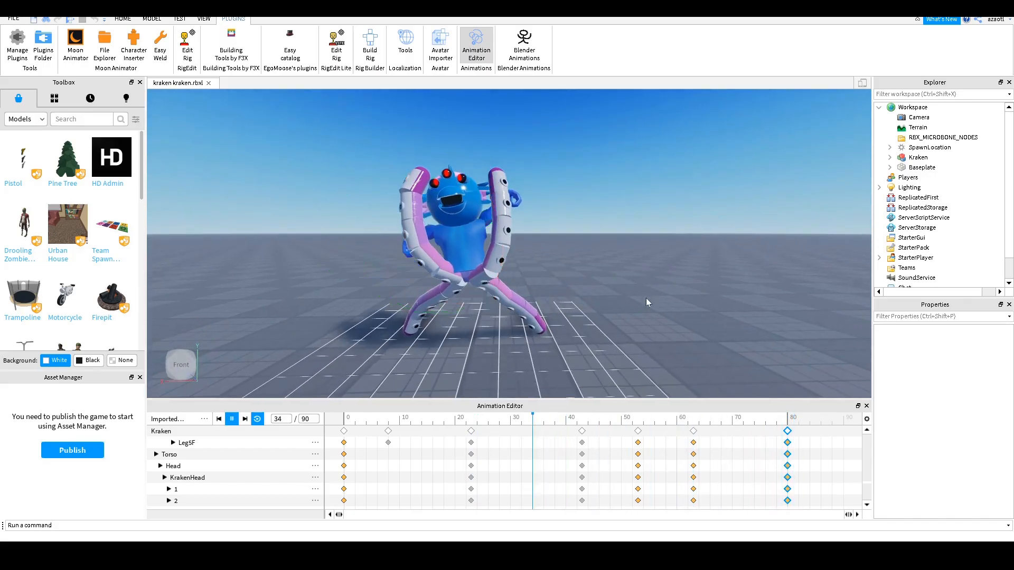
scroll(646, 301, up, 5)
click(582, 421)
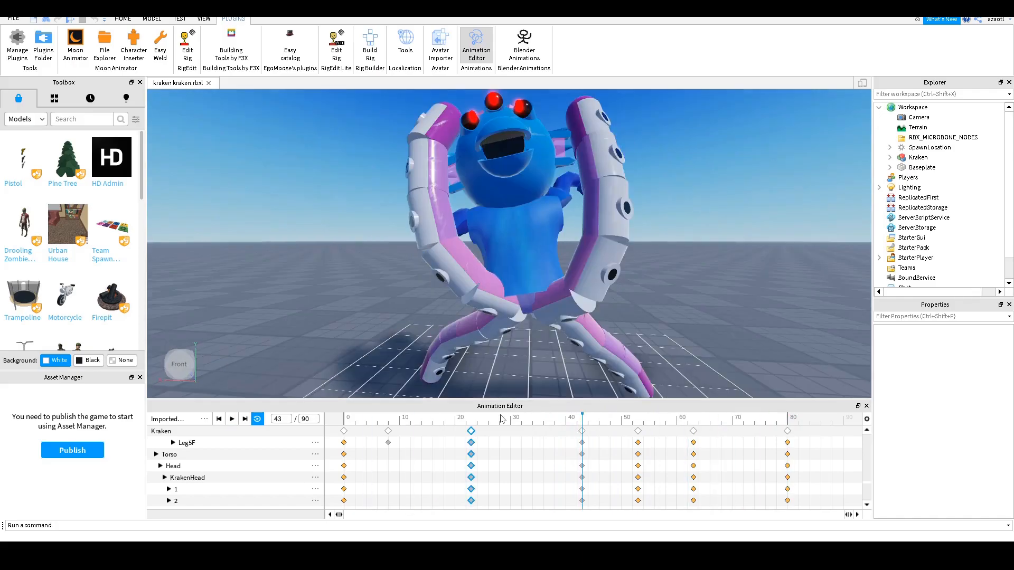
key(space)
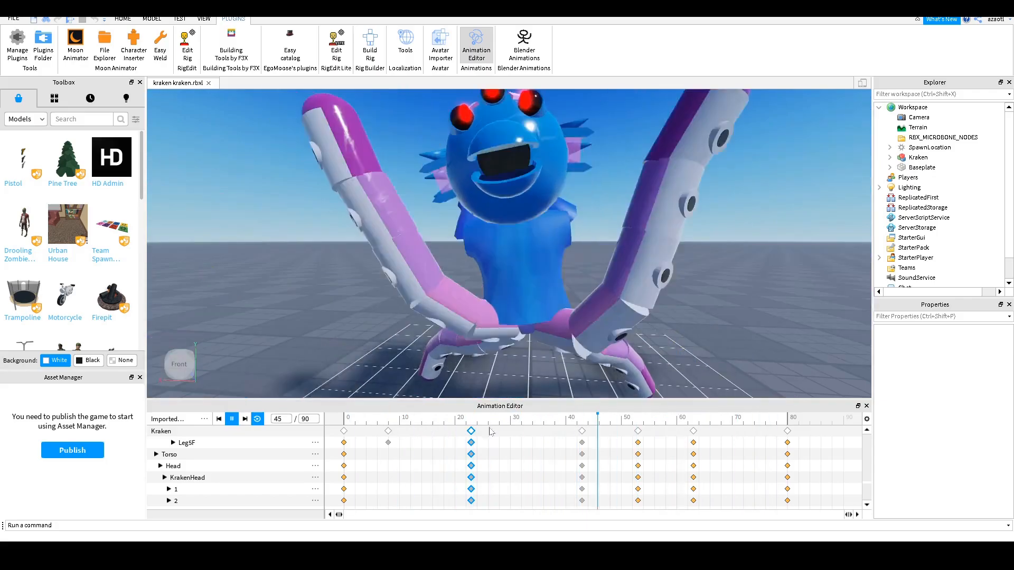
click(473, 424)
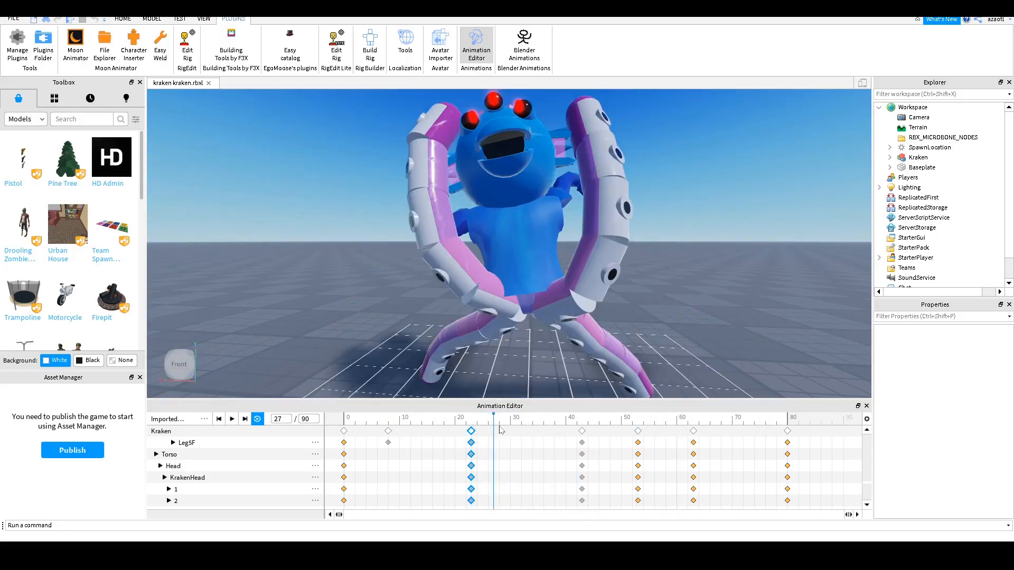
- Rotate the kraken's left arm lower at frame 43, keeping it behind the body
key(d)
right_drag(690, 305, 690, 305)
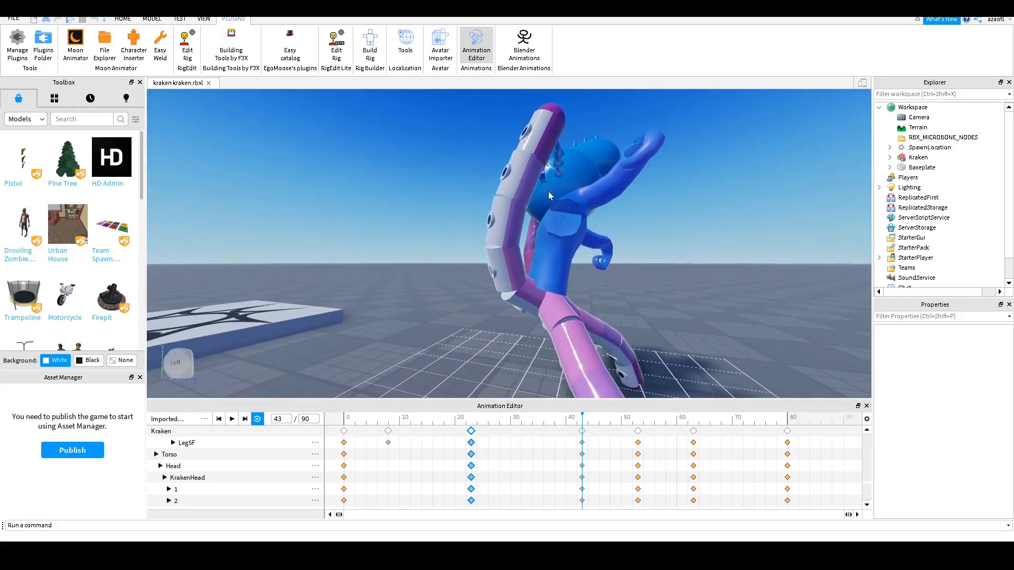
click(512, 176)
drag(366, 152, 443, 246)
drag(607, 254, 559, 274)
right_drag(616, 186, 645, 221)
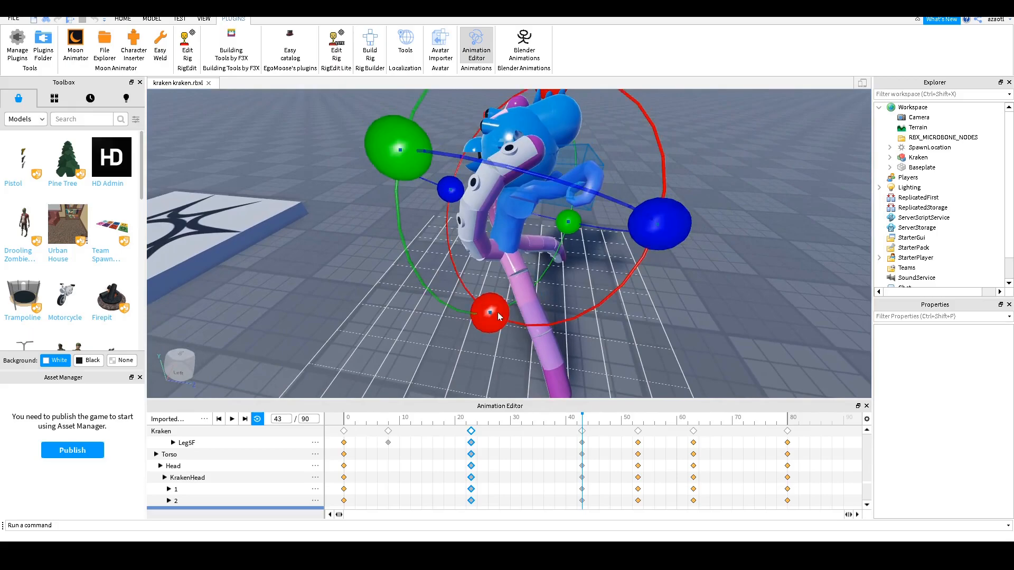
drag(500, 315, 505, 311)
- Rotate the middle and lower segments of the right front leg inward at frame 43
right_drag(537, 270, 534, 271)
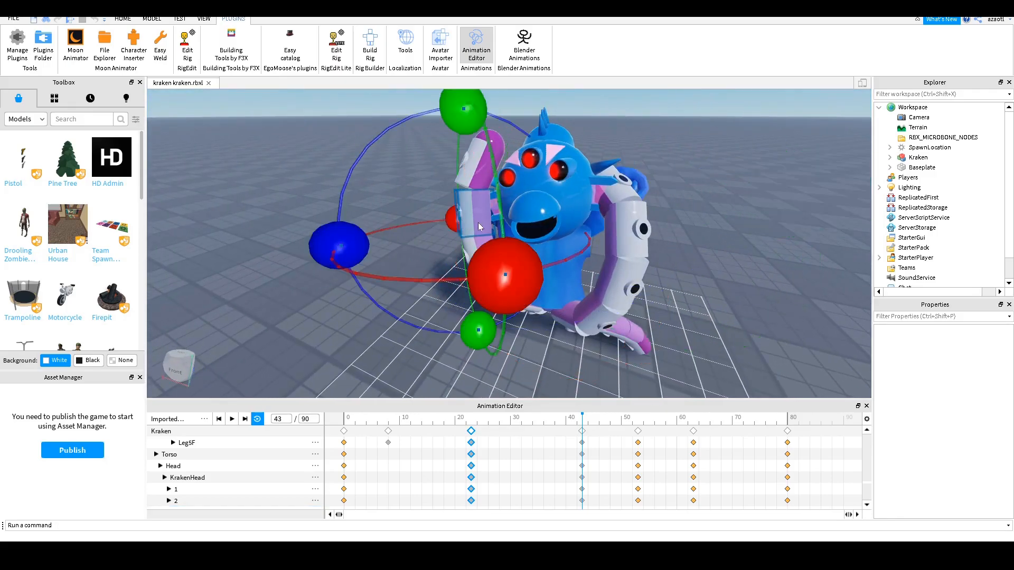
drag(352, 240, 353, 212)
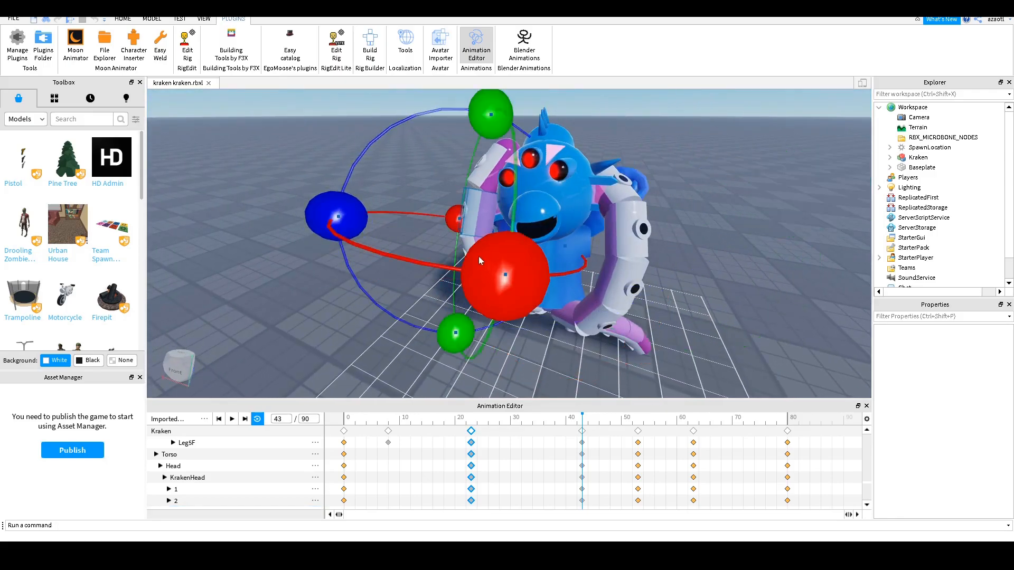
click(471, 250)
drag(377, 293, 378, 286)
- Rotate the upper segment and tip of the right front leg at frame 43 so it curls inward around the head
click(492, 168)
drag(409, 127, 417, 91)
key(a)
right_drag(451, 208, 451, 208)
right_drag(524, 226, 524, 226)
drag(571, 153, 532, 173)
key(d)
right_drag(672, 286, 672, 287)
key(q)
key(a)
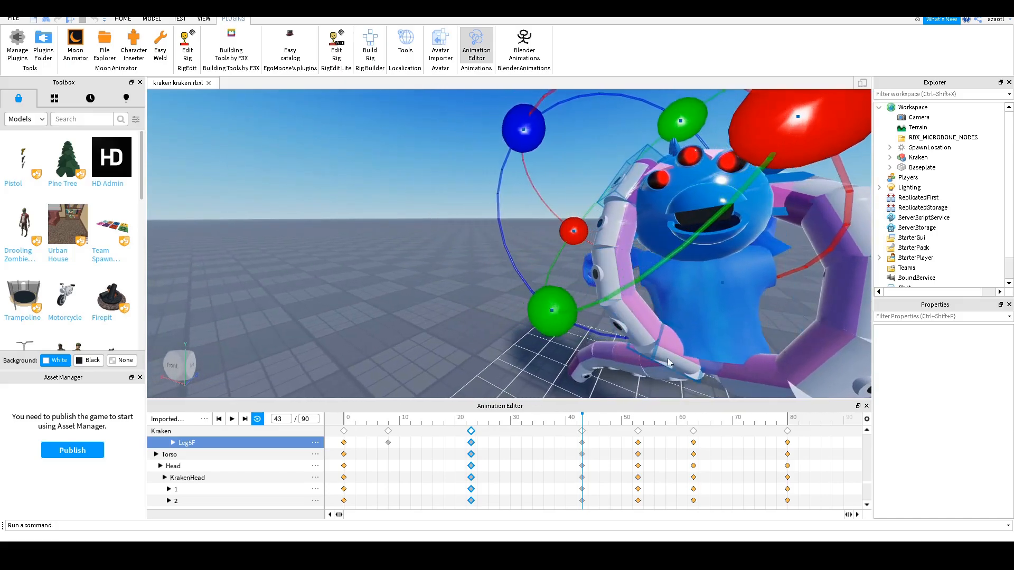
click(667, 358)
- Play back the animation from frame 0 to review the revised leg and arm poses
drag(442, 422, 344, 418)
right_drag(418, 359, 414, 358)
key(s)
key(space)
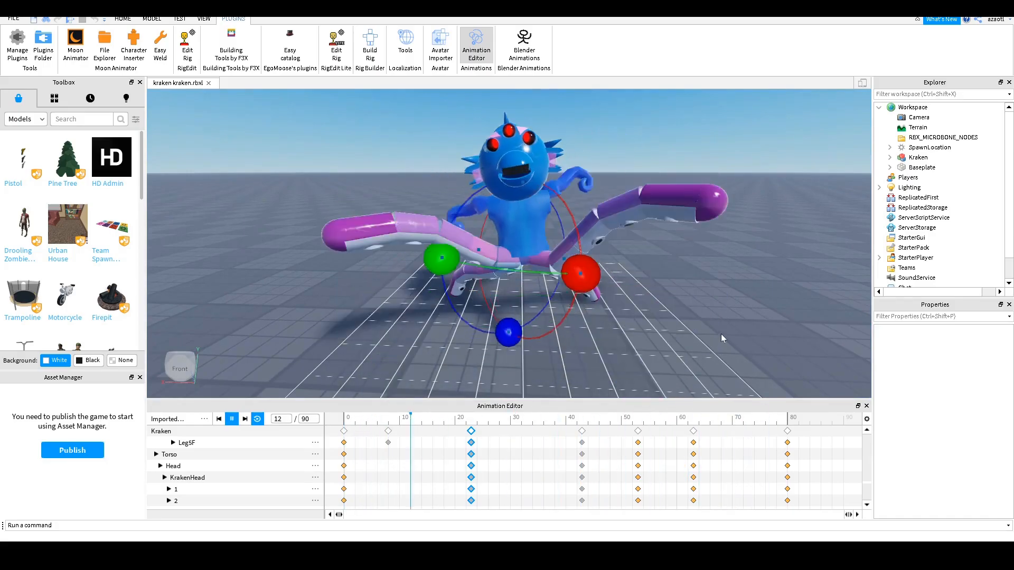
key(space)
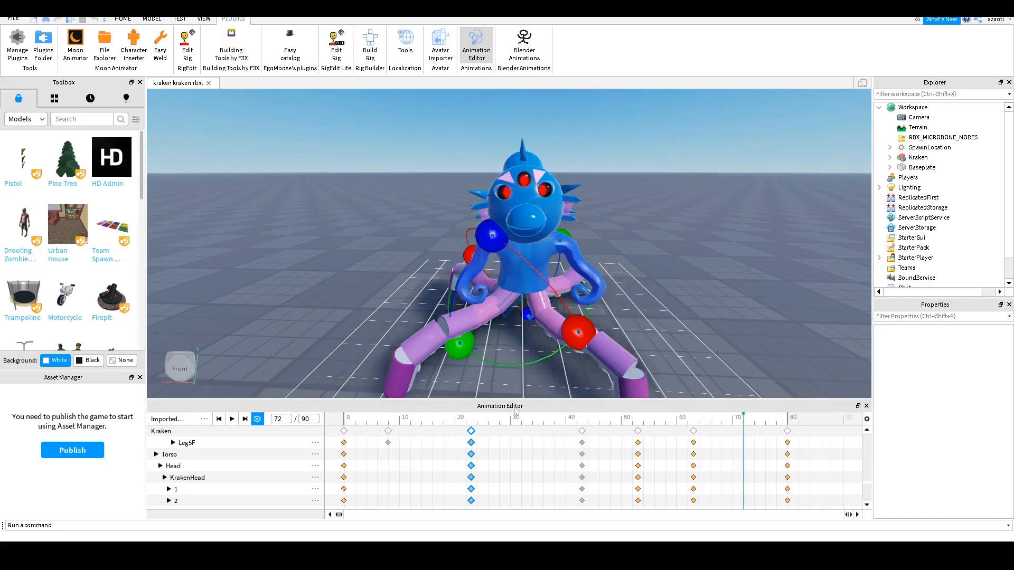
- Return to frame 43 and rotate the kraken's head to tilt it upward
click(566, 424)
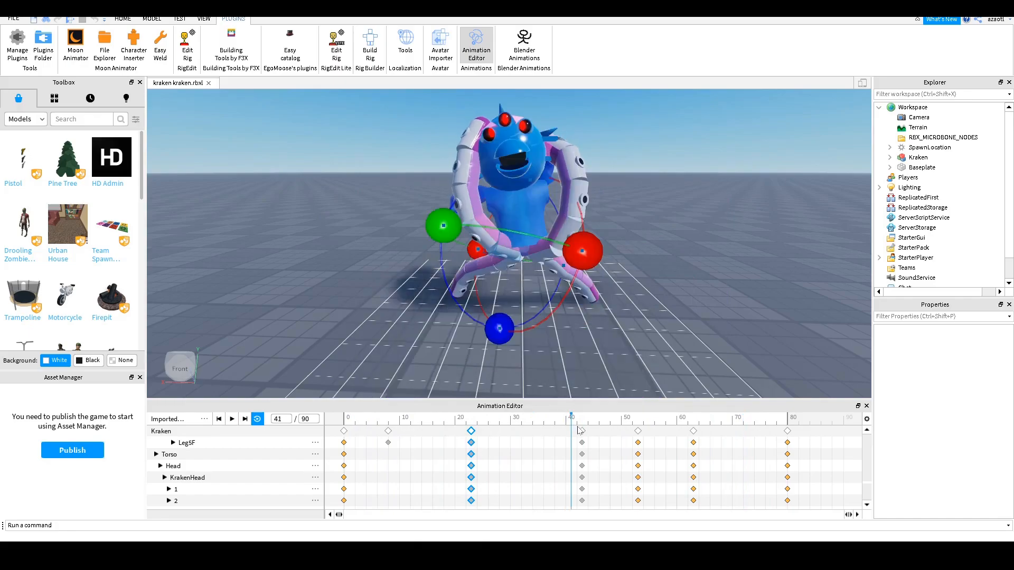
right_drag(633, 320, 635, 315)
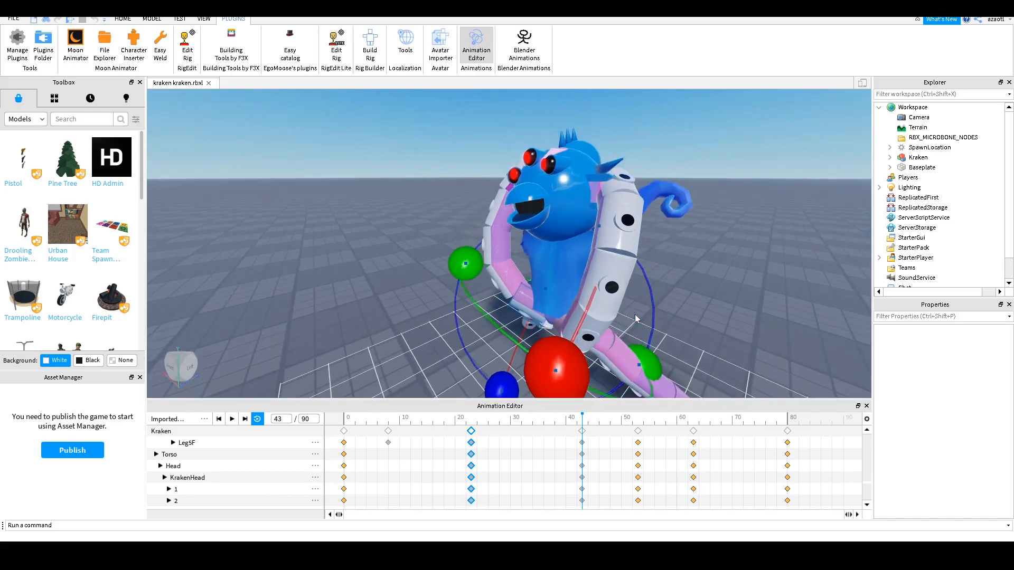
click(173, 467)
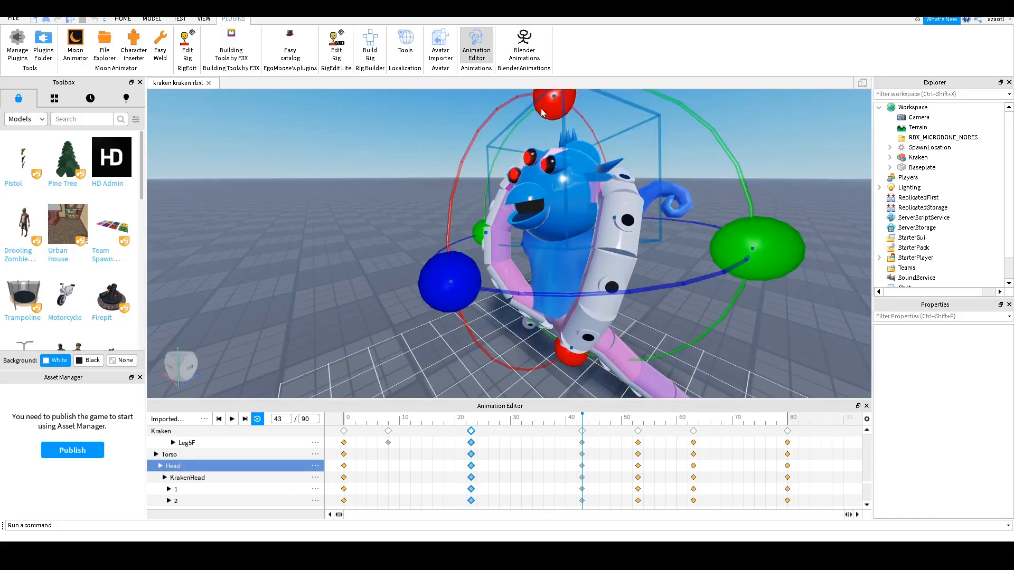
drag(550, 104, 572, 100)
- Rotate the kraken's torso slightly at frame 43 to adjust its forward-backward tilt
click(553, 279)
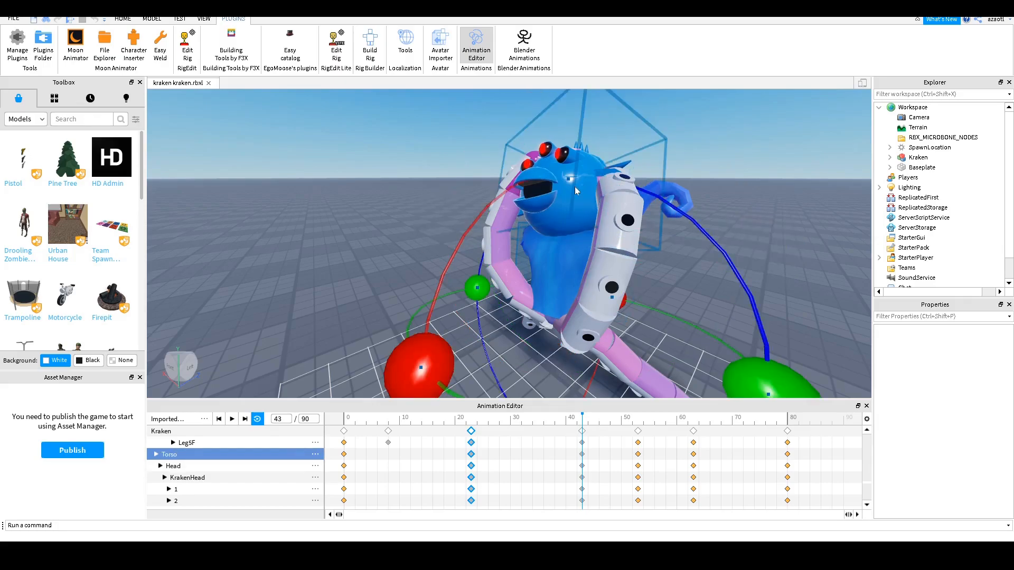
right_drag(535, 295, 528, 276)
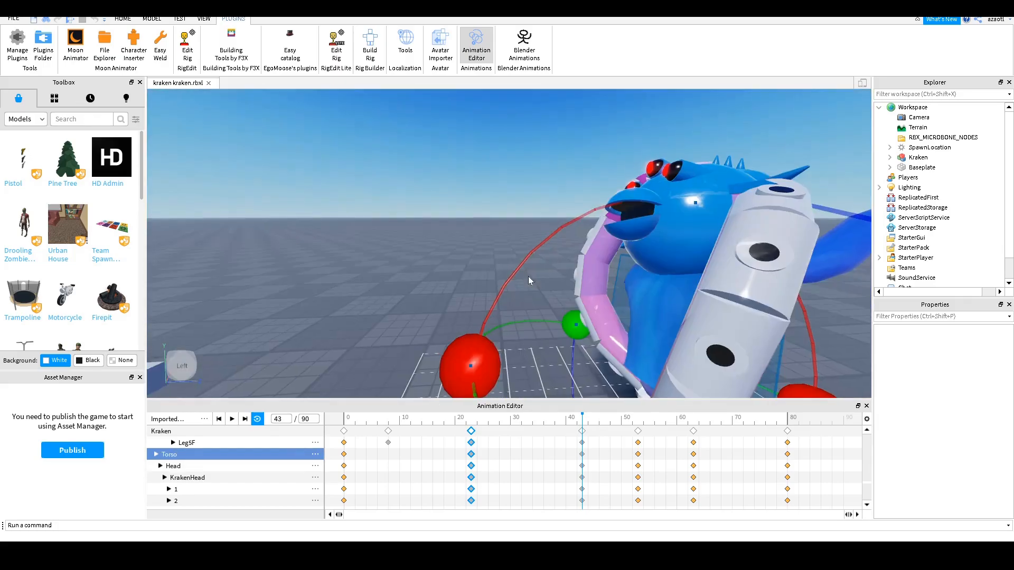
drag(472, 346, 471, 332)
right_drag(536, 302, 536, 307)
- Play back the animation from frame 0 and review the revised poses from the front with nothing selected
click(473, 422)
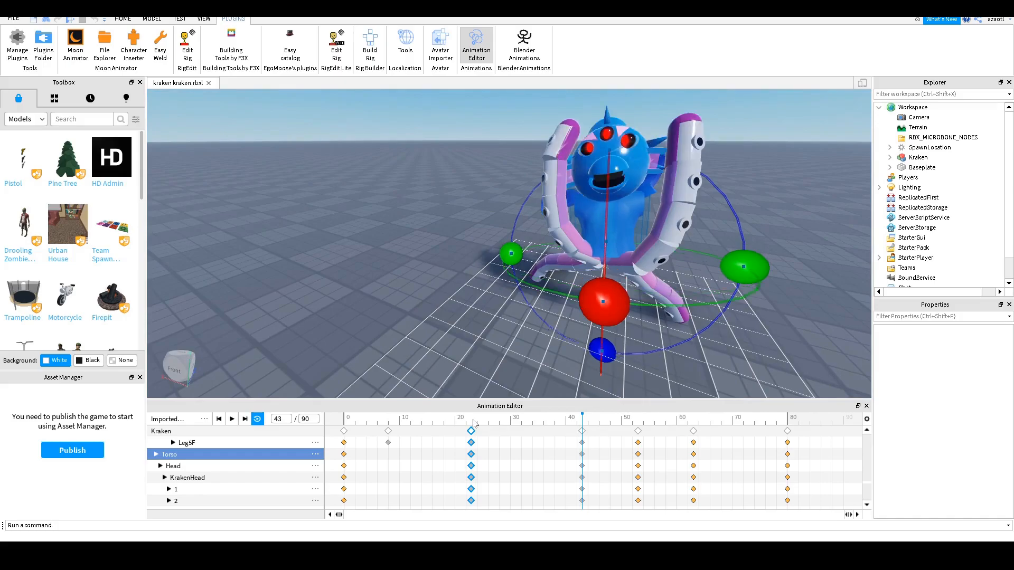
click(345, 422)
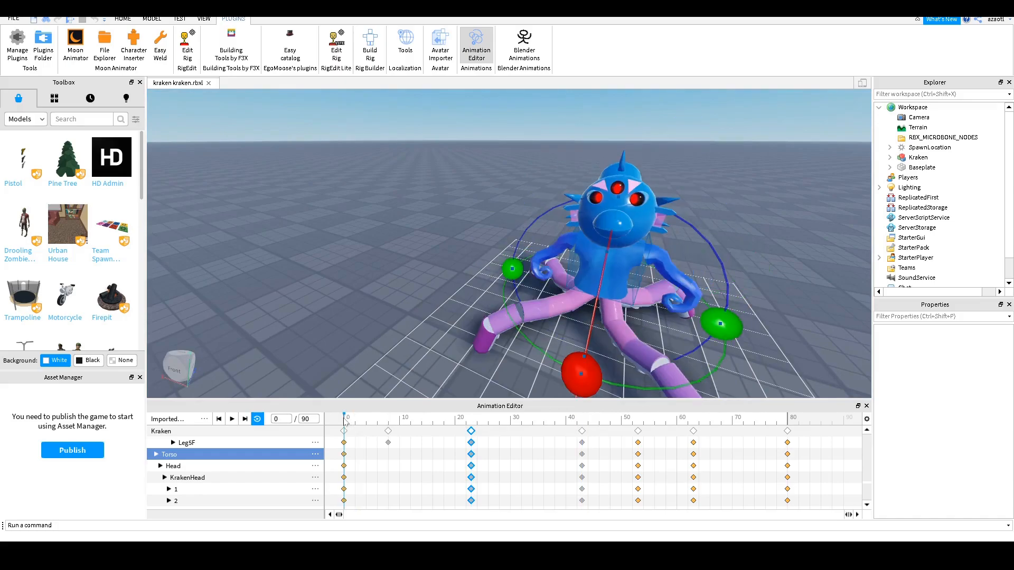
key(space)
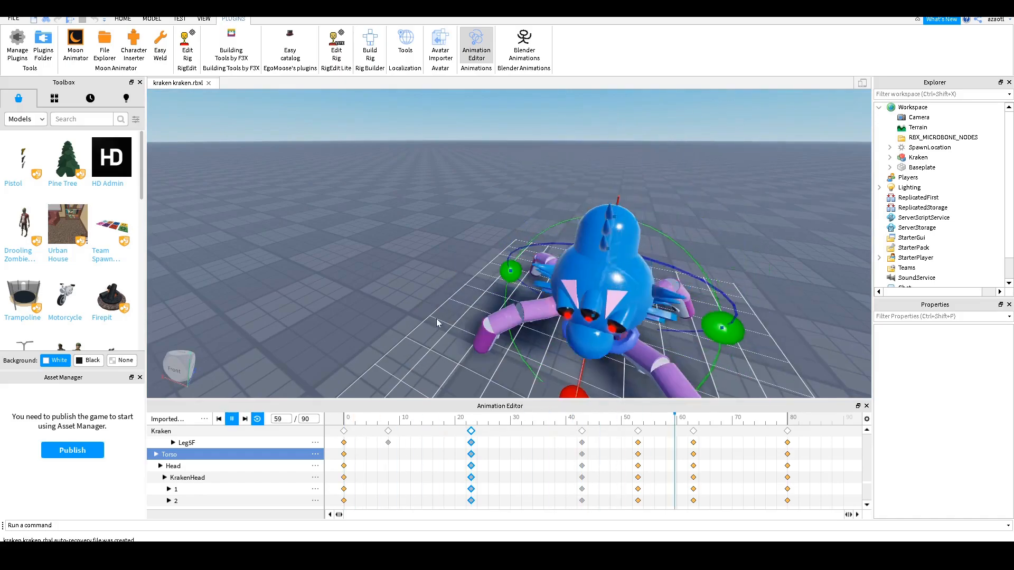
right_drag(440, 320, 440, 320)
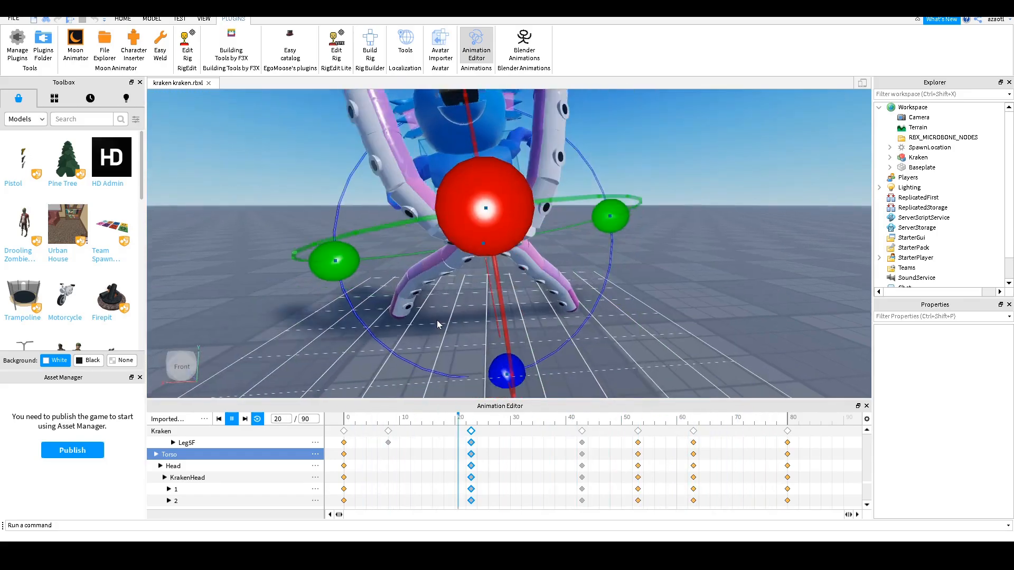
click(714, 208)
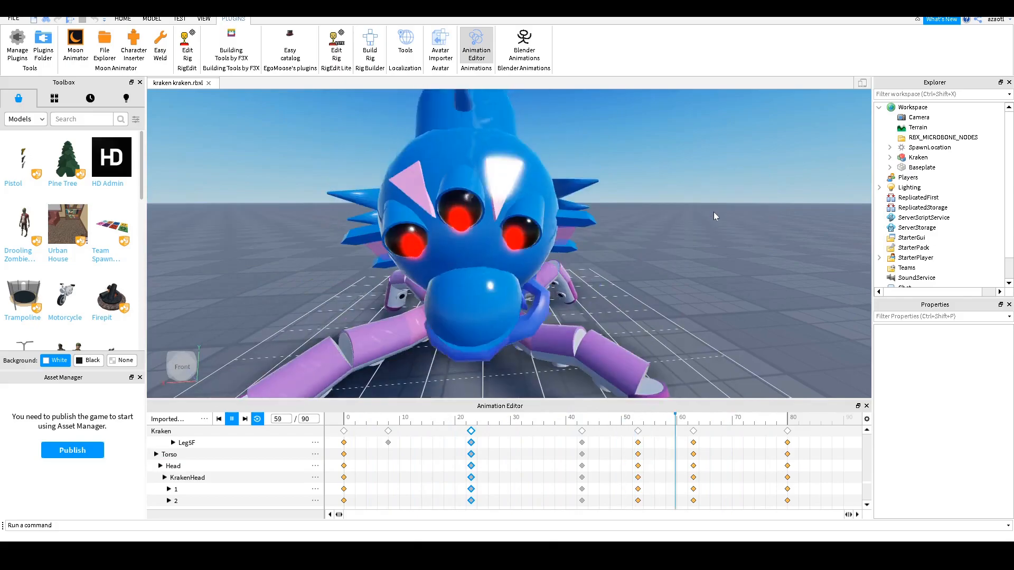
right_drag(702, 214, 707, 211)
key(space)
- Move the final keyframe to frame 90 and copy the frame 63 pose to frame 74
drag(567, 427, 696, 434)
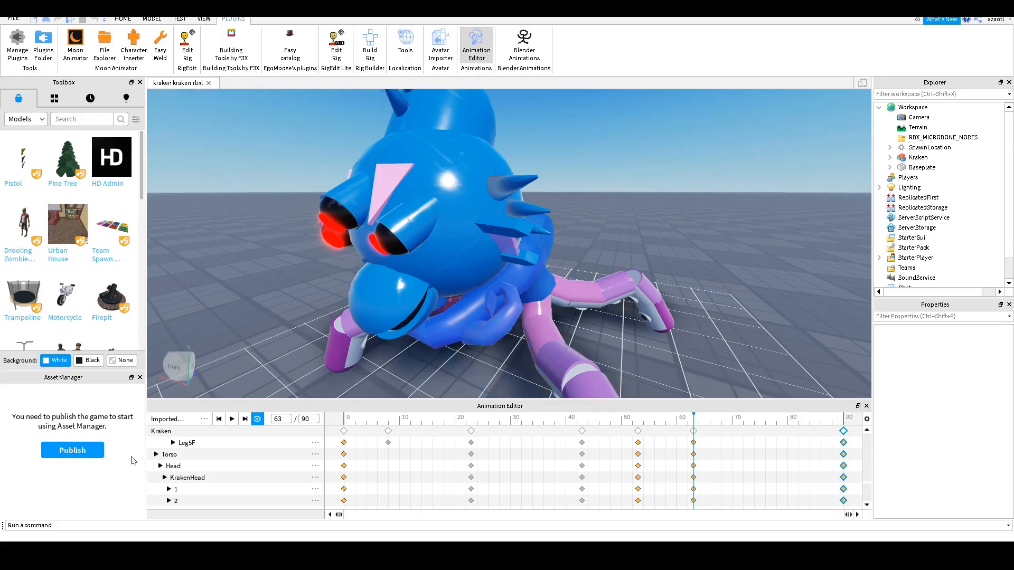
click(178, 466)
right_drag(591, 212, 468, 100)
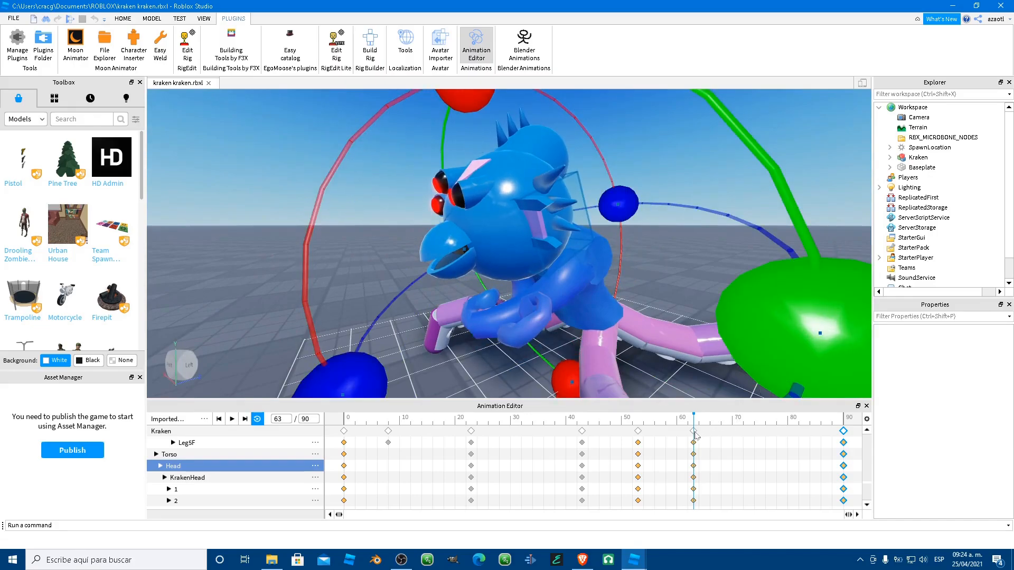
click(751, 425)
key(ctrl+v)
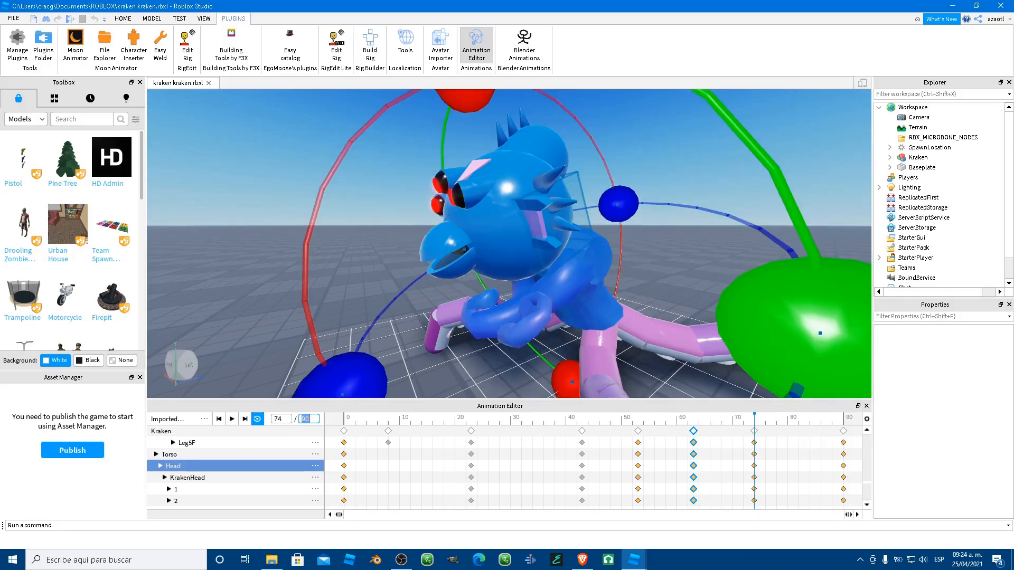
- Extend the animation length to 120 frames and move the final keyframe to frame 120
text(120)
key(Return)
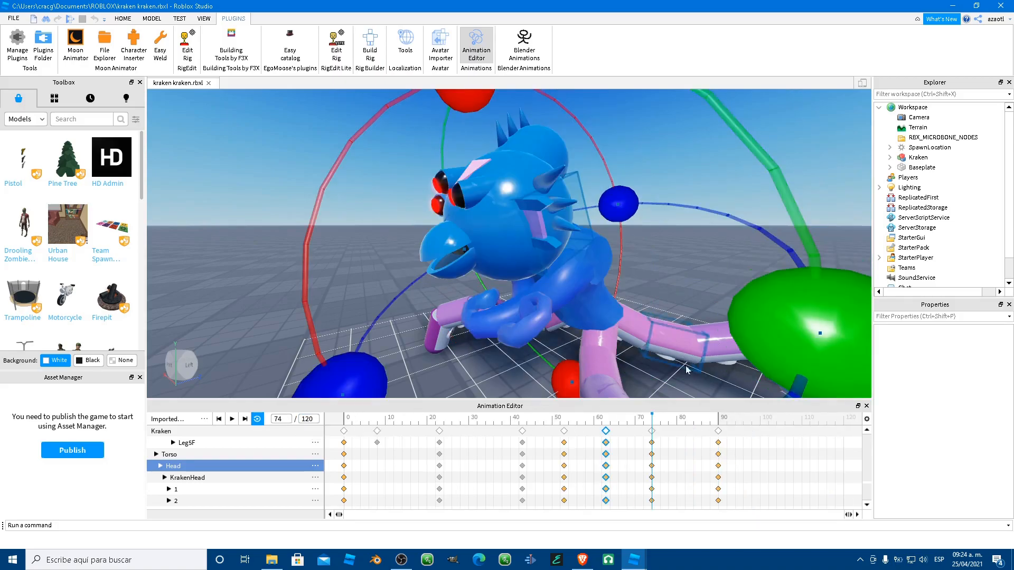
click(719, 424)
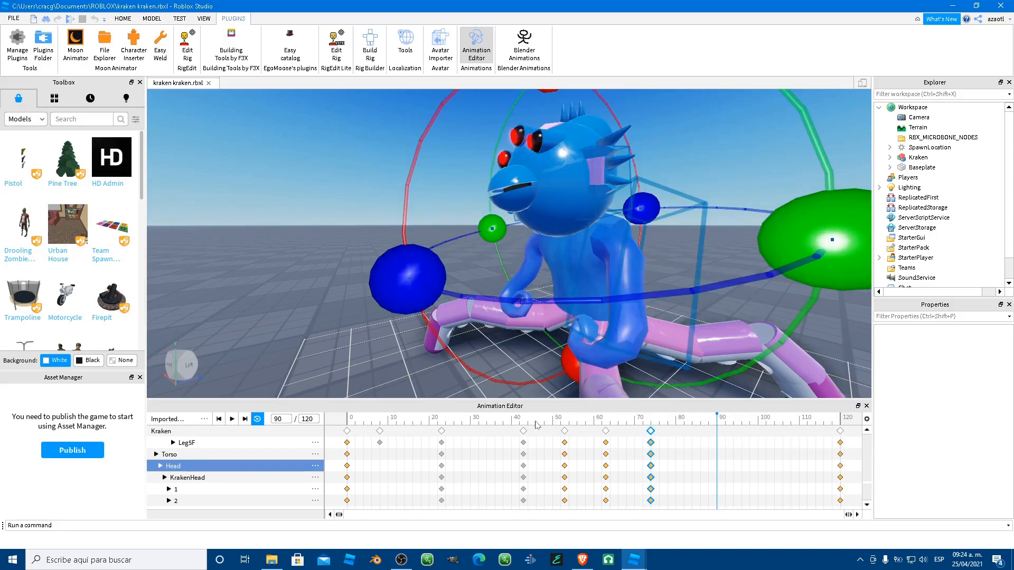
- Play back the extended animation and move the pasted frame 74 keyframe to frame 87
key(space)
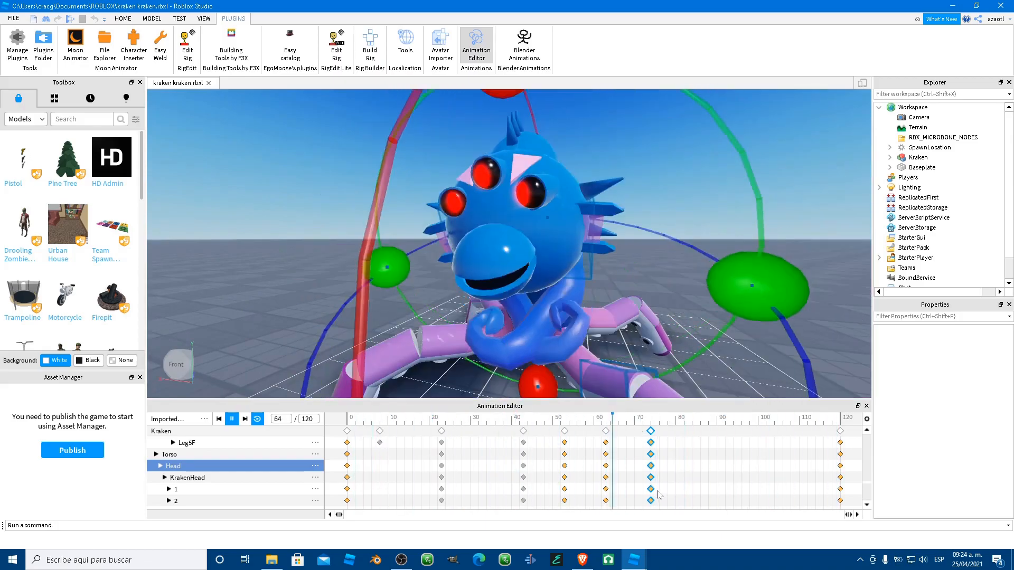
key(space)
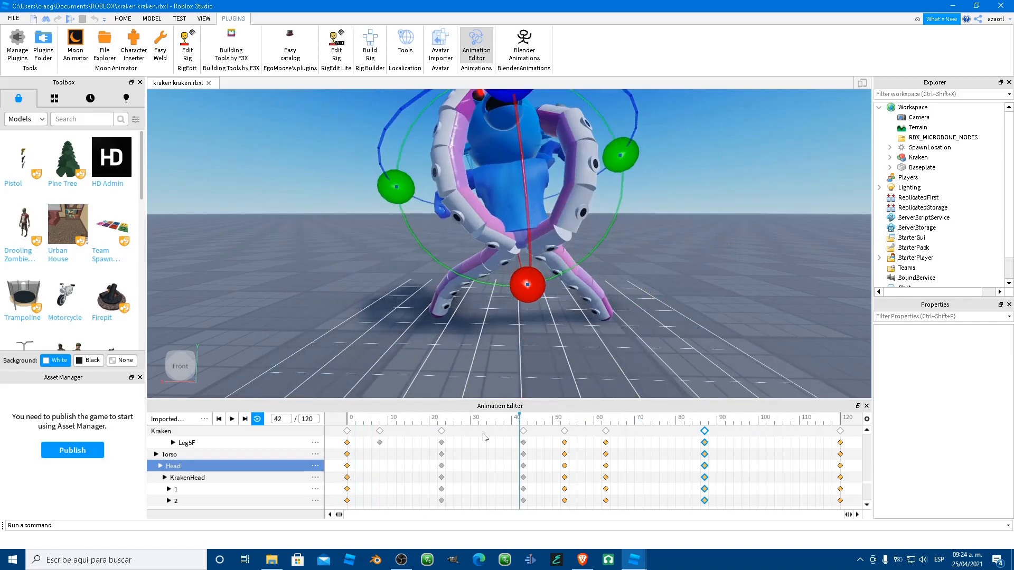
- Play the animation with nothing selected, viewed from the front, and undock and maximize the viewport to watch it full screen
key(space)
click(783, 245)
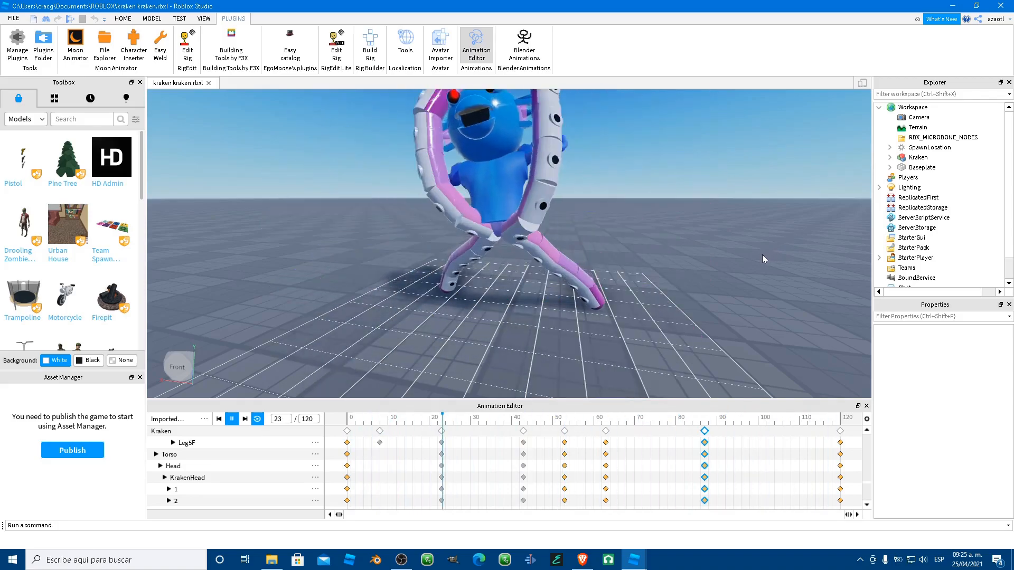
right_drag(763, 255, 762, 254)
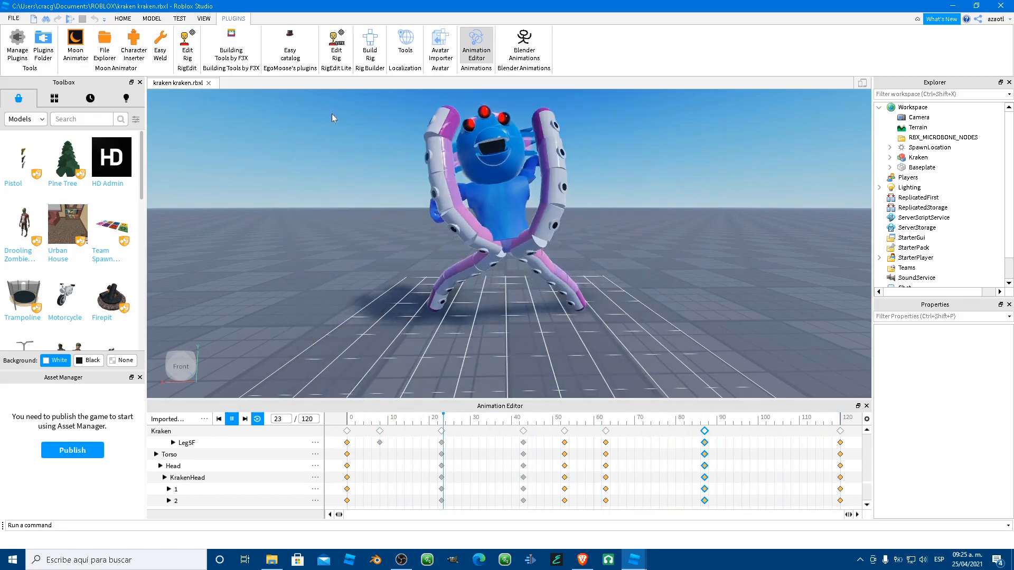
drag(177, 83, 150, 129)
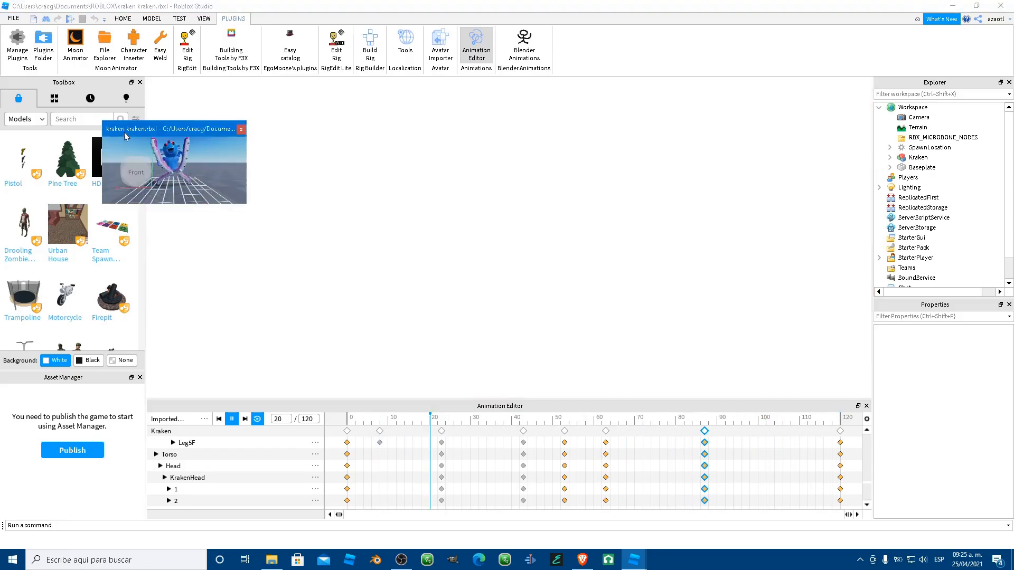
double_click(151, 130)
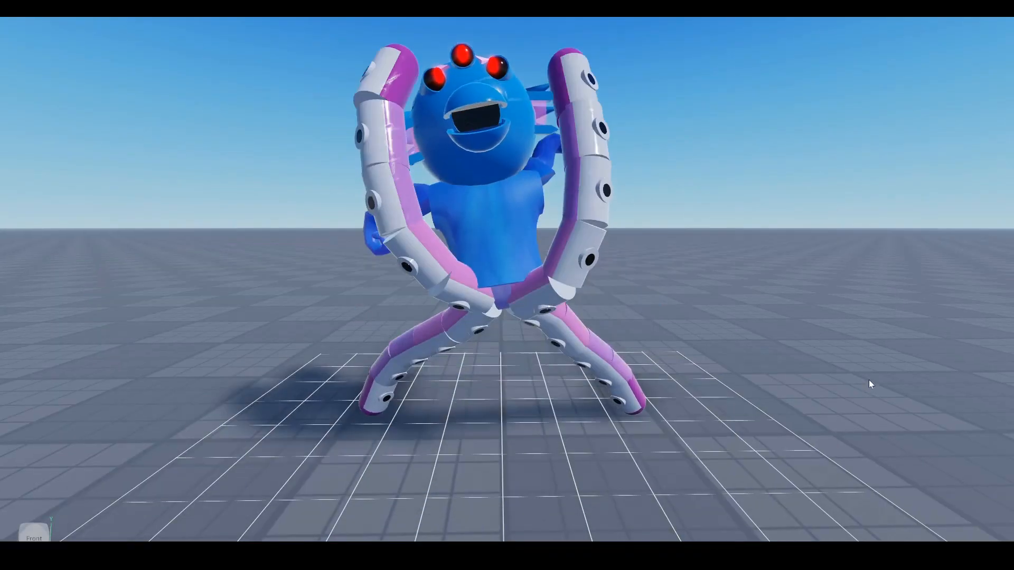